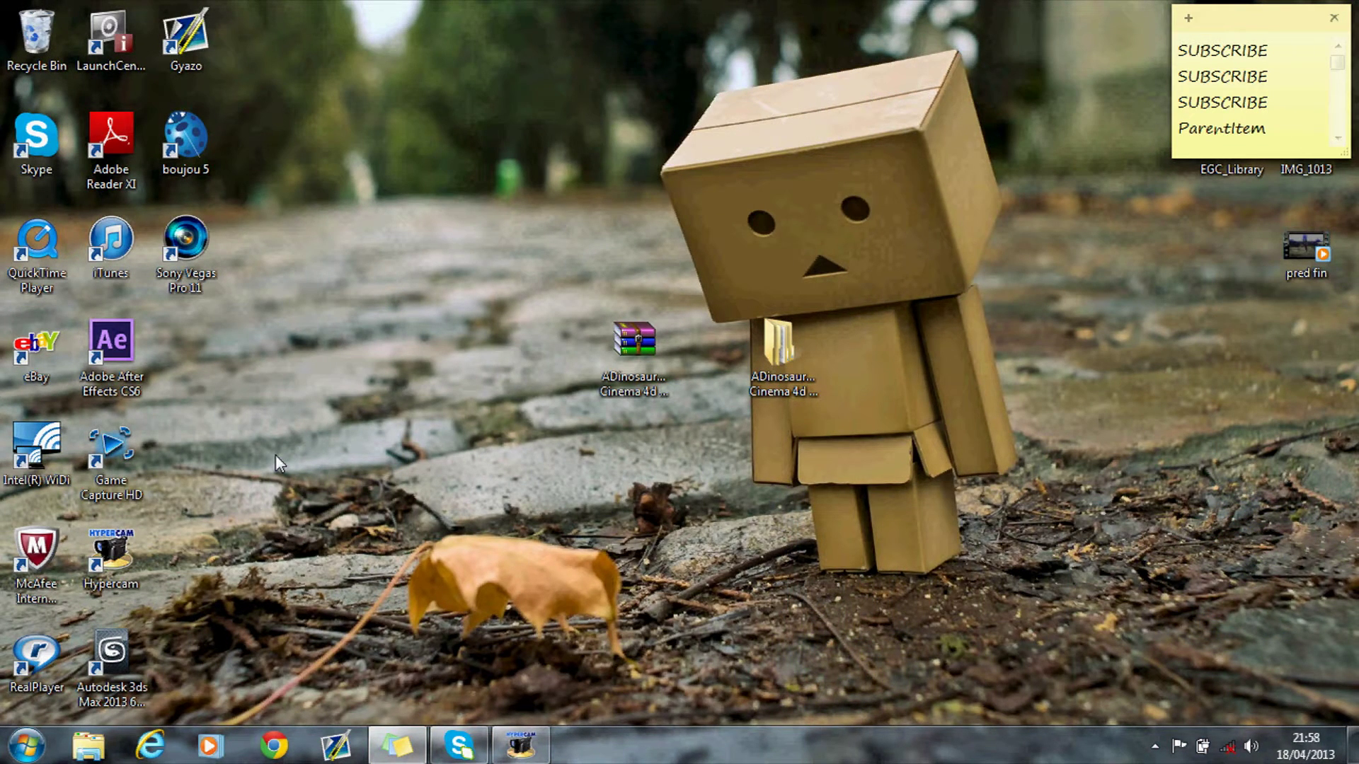
Step: Open the ADinosaurBona Cinema 4d Pack folder from the desktop
left_click_drag(481, 276, 1021, 563)
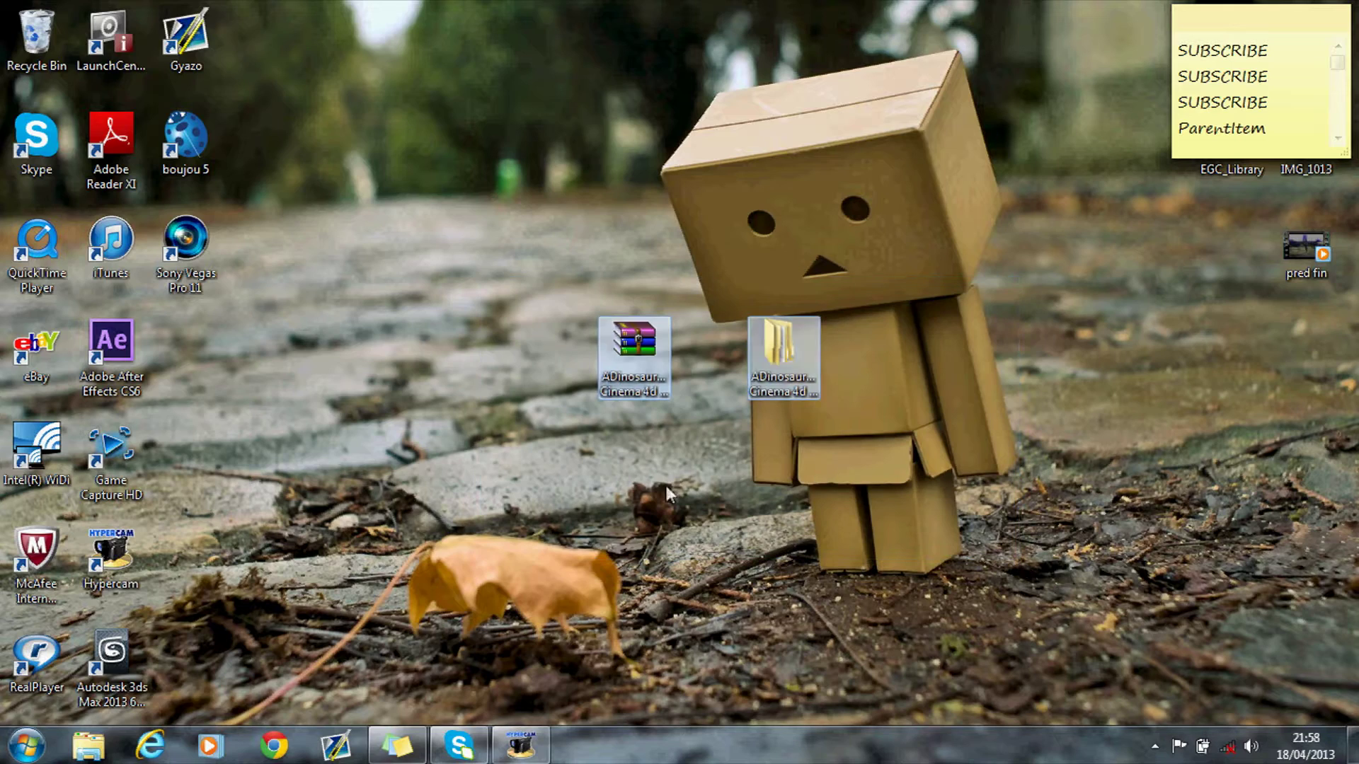
double_click(783, 348)
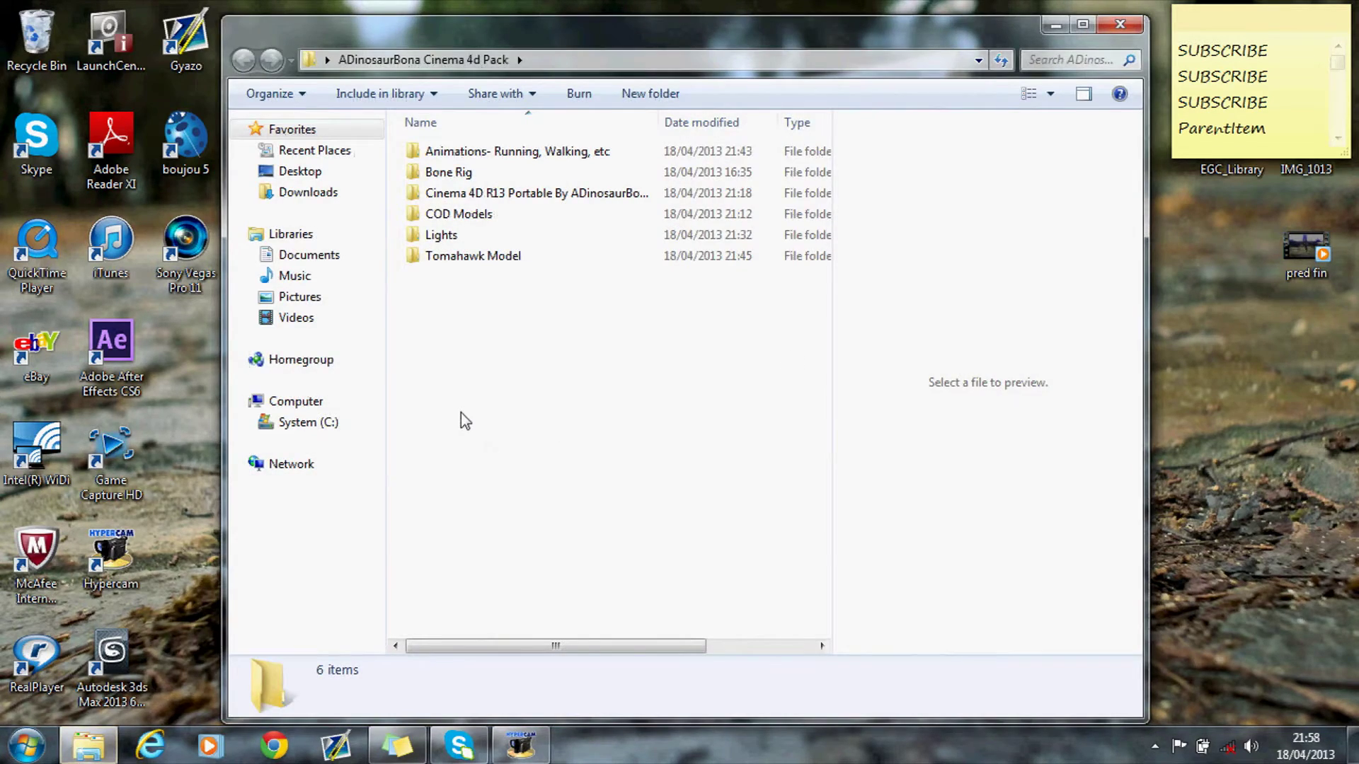
left_click_drag(465, 421, 541, 94)
left_click(509, 332)
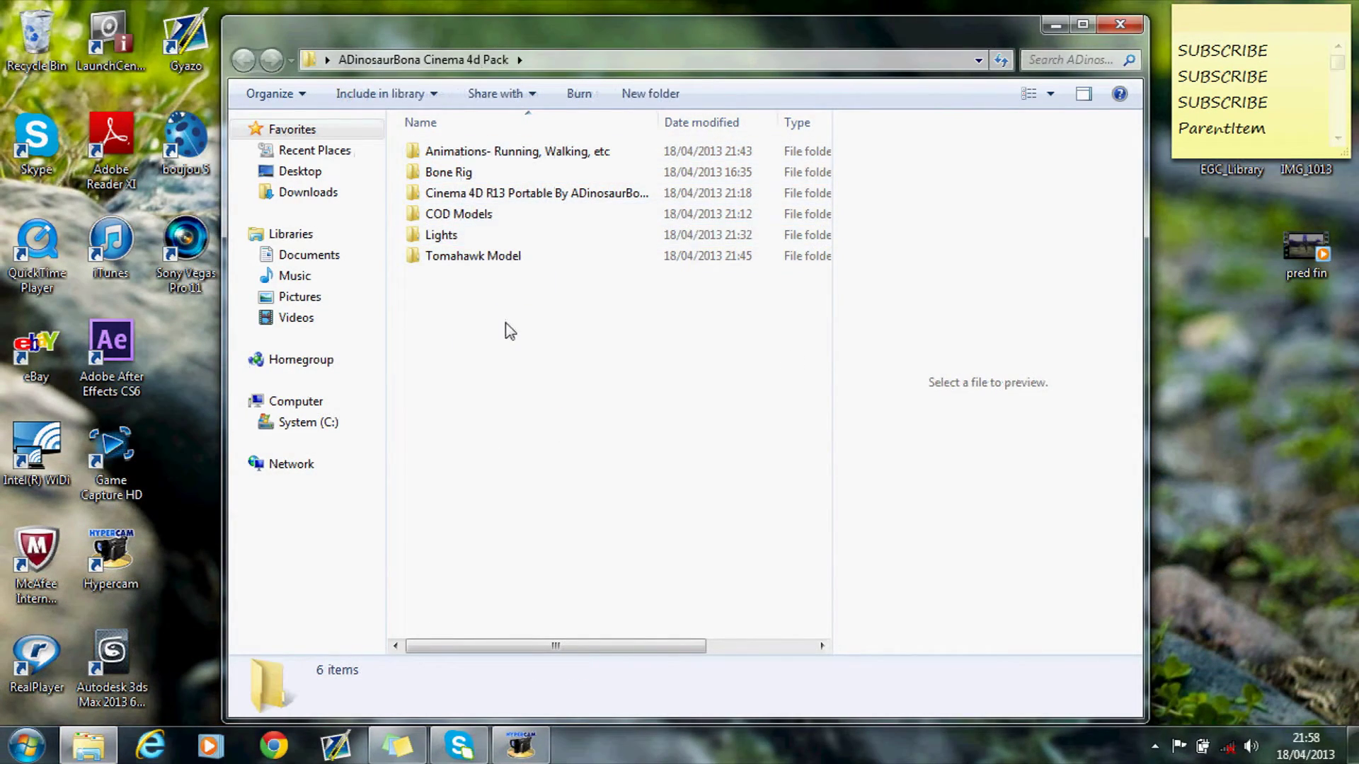
Step: Look over the pack's subfolders, including the contents of COD Models, and return to the pack's main folder
left_click(527, 157)
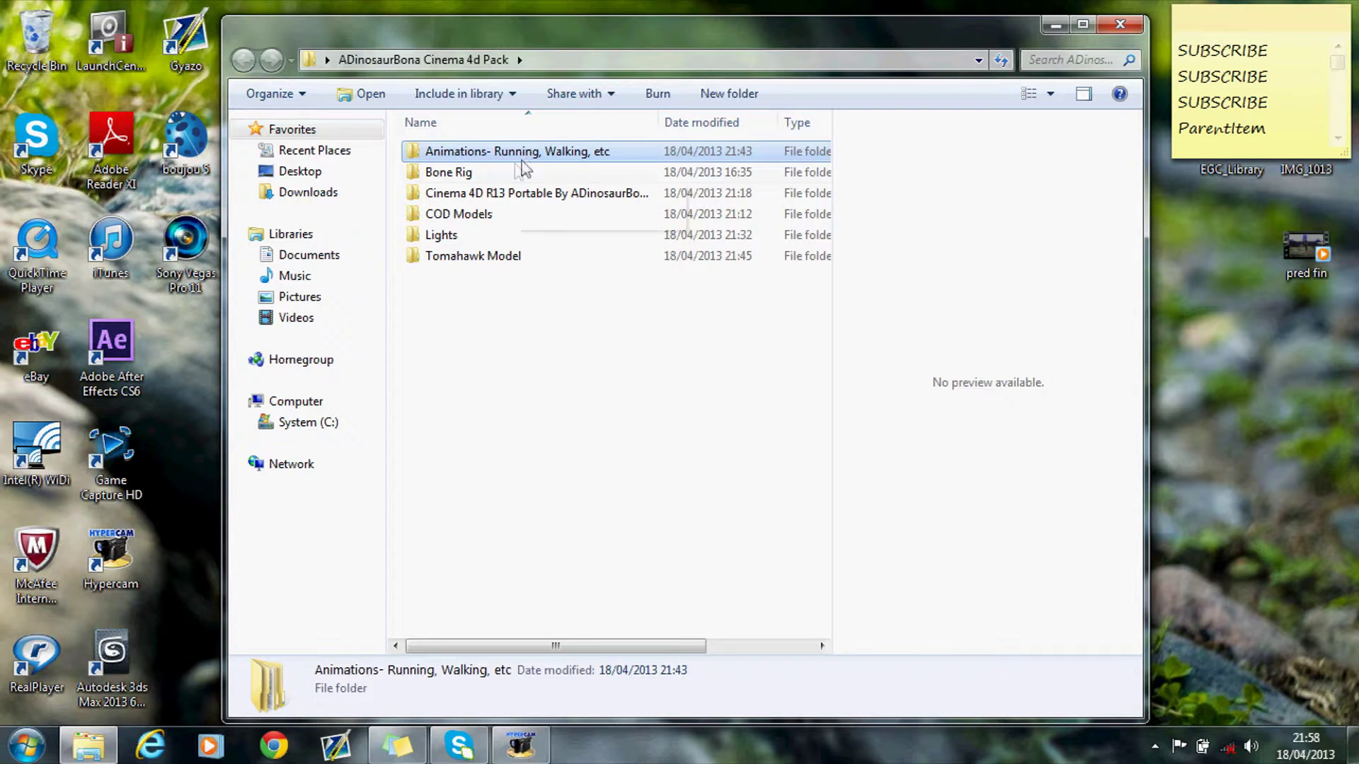
left_click(509, 174)
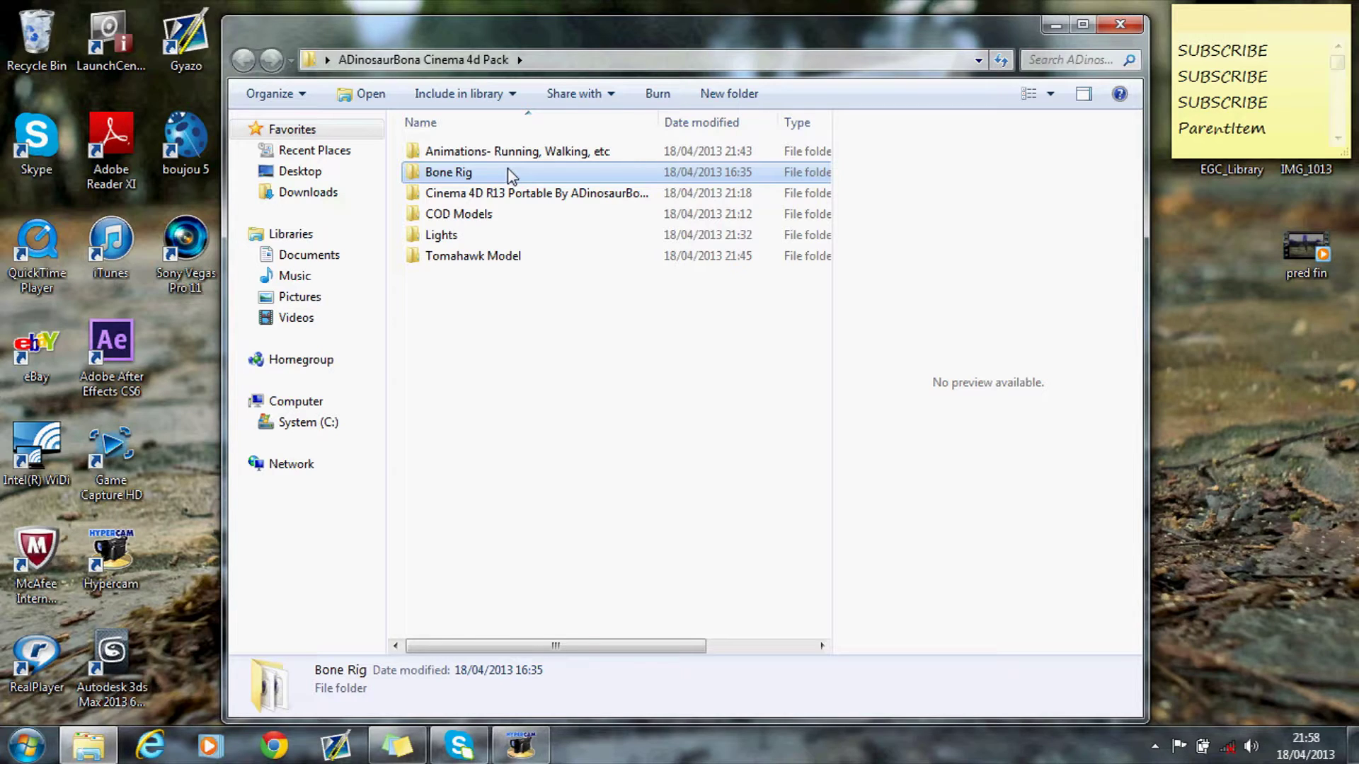
left_click(493, 201)
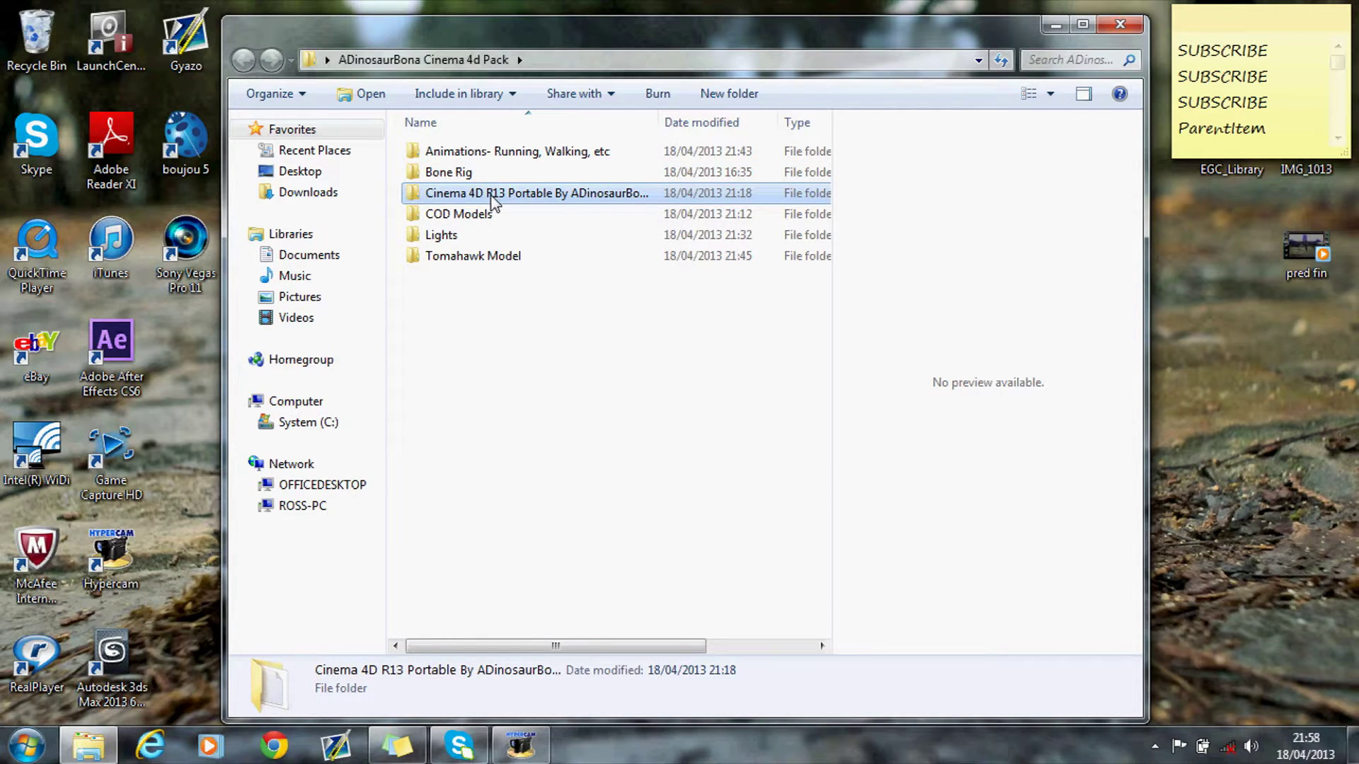
mouse_move(567, 198)
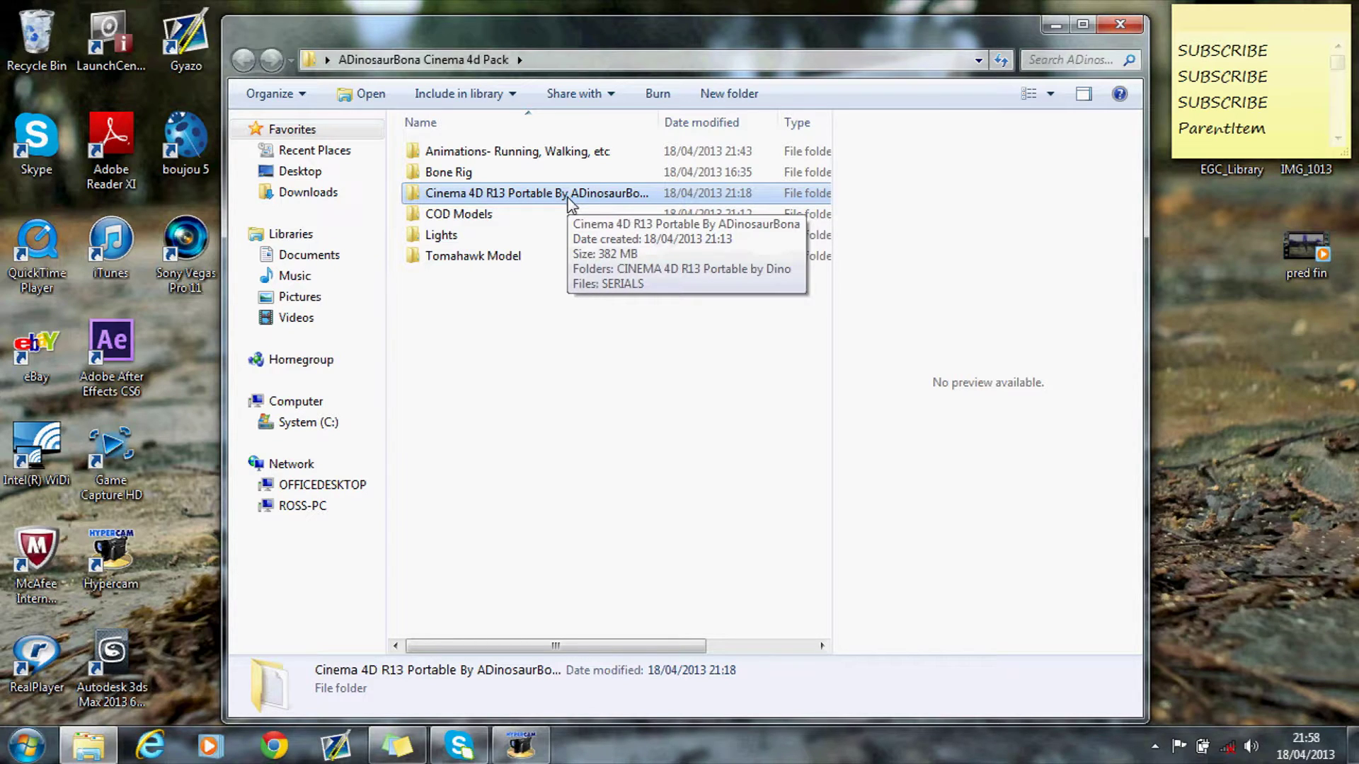
left_click(514, 216)
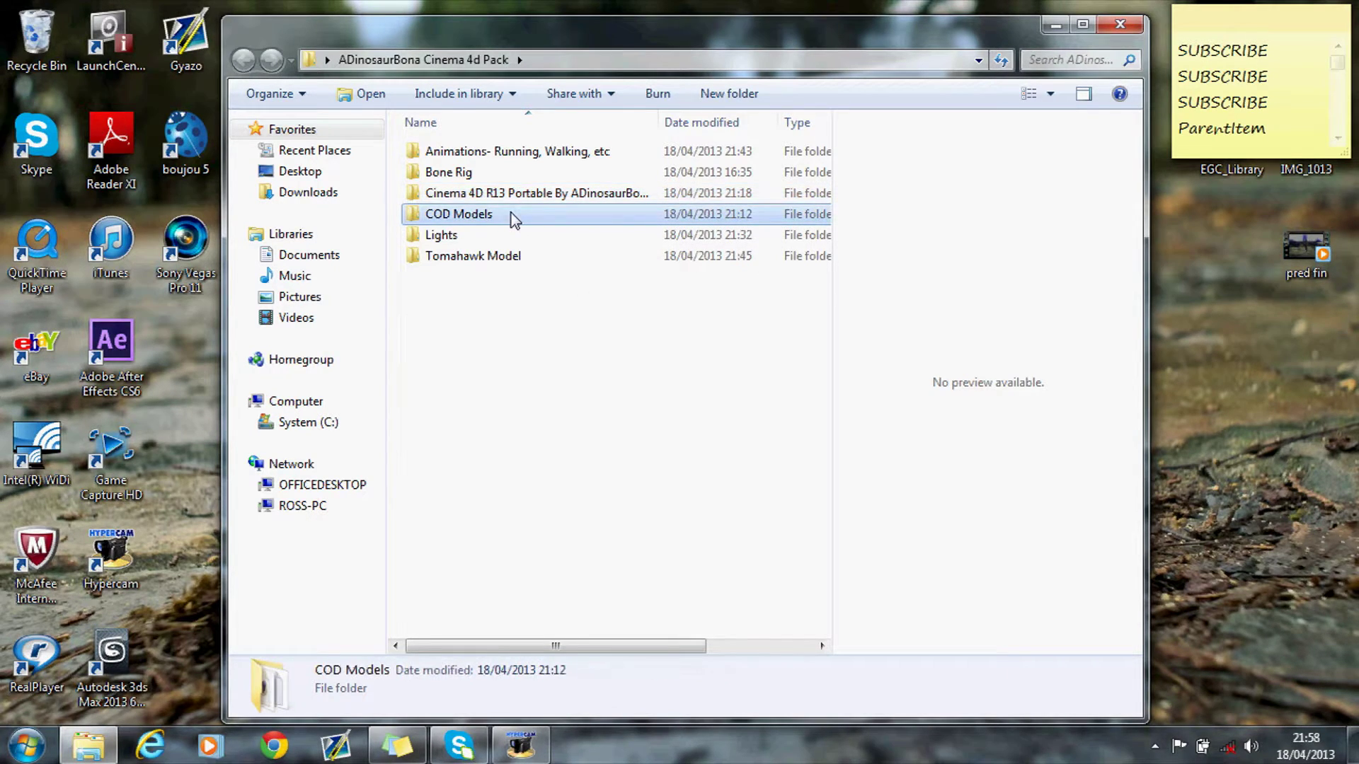
double_click(515, 216)
left_click_drag(482, 325, 501, 388)
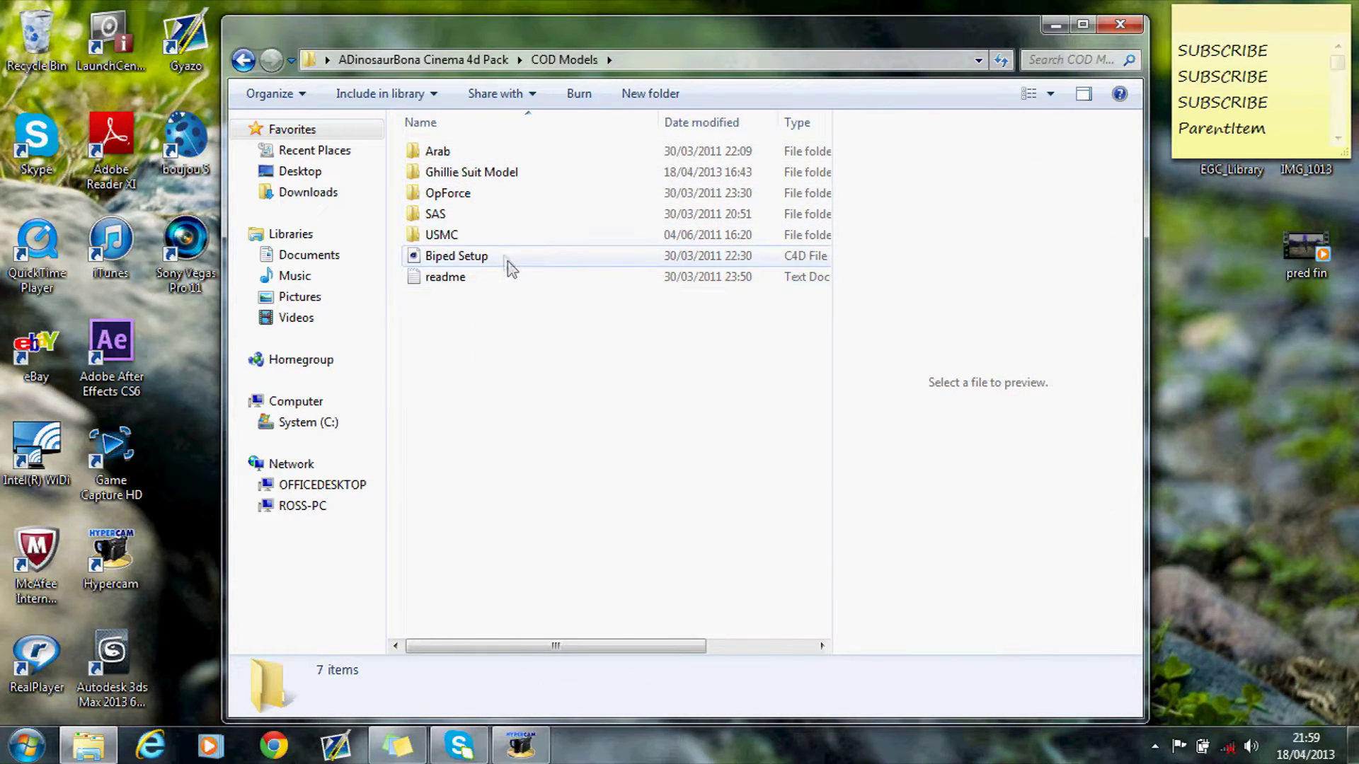
left_click(244, 61)
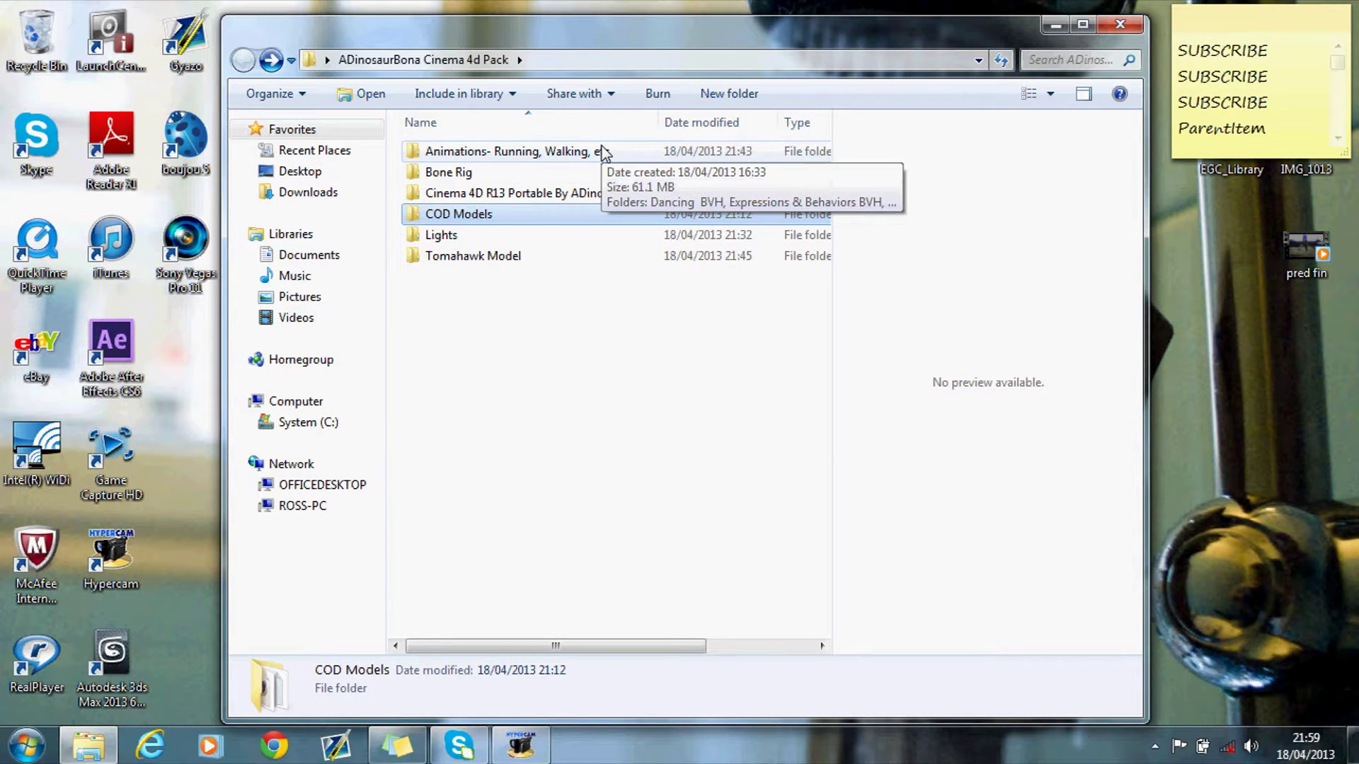
Step: Open the Unrigged Ghillie suit C4D file from the Ghillie Suit Model folder inside COD Models
double_click(550, 216)
double_click(534, 170)
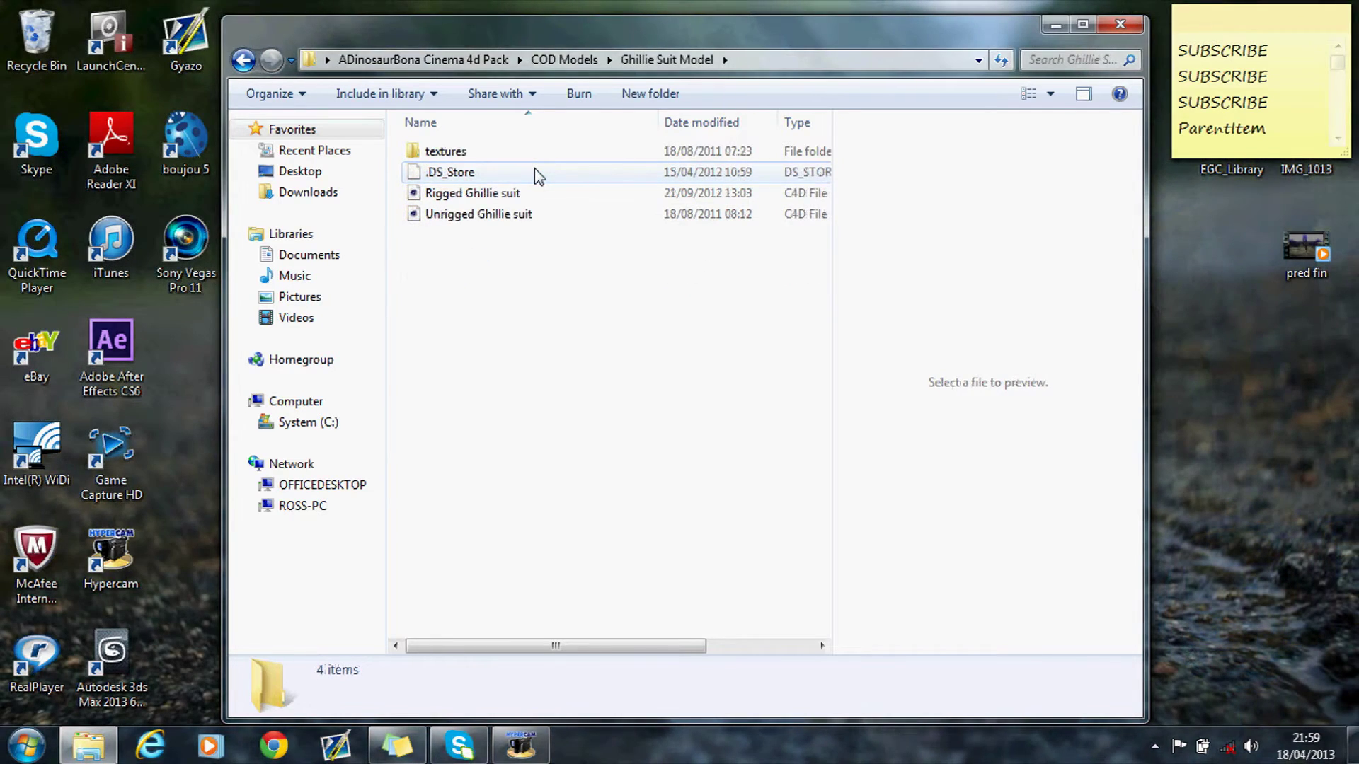
left_click(493, 220)
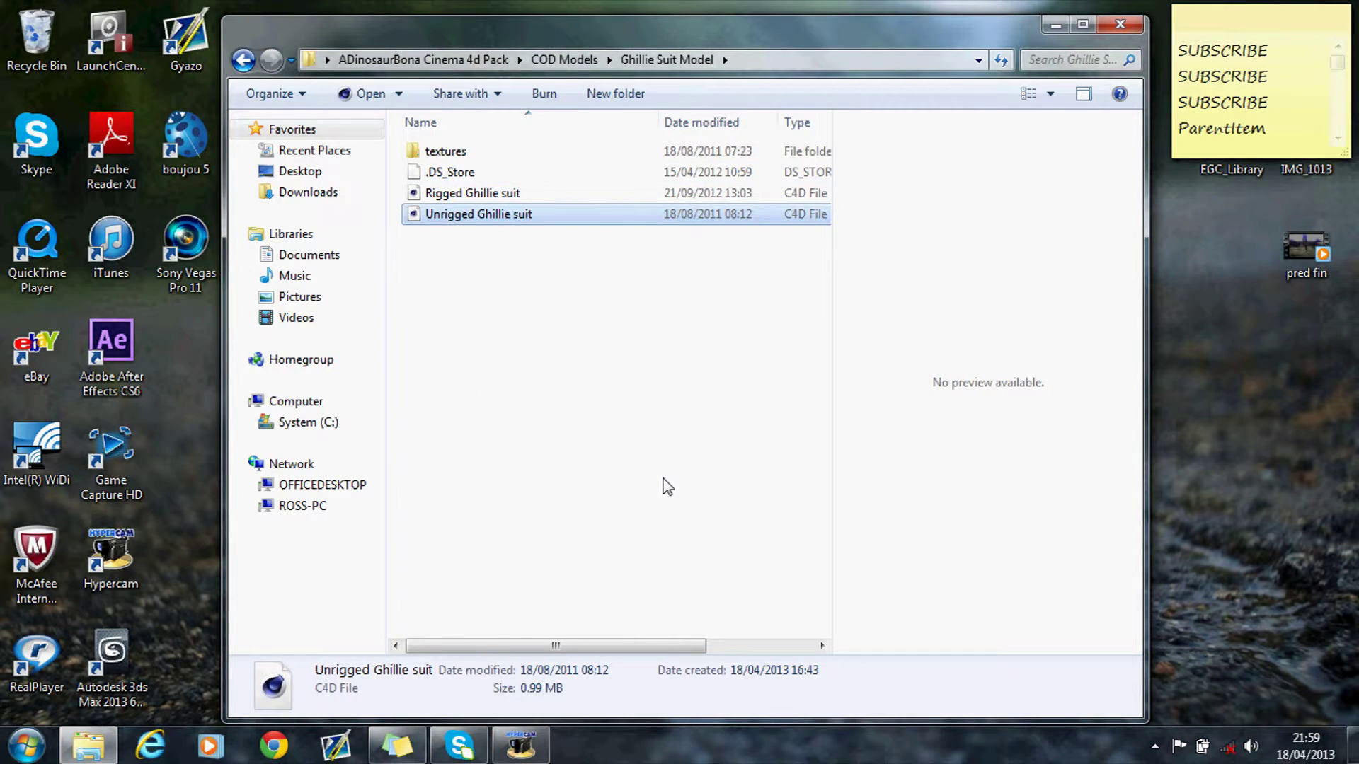
key("Return")
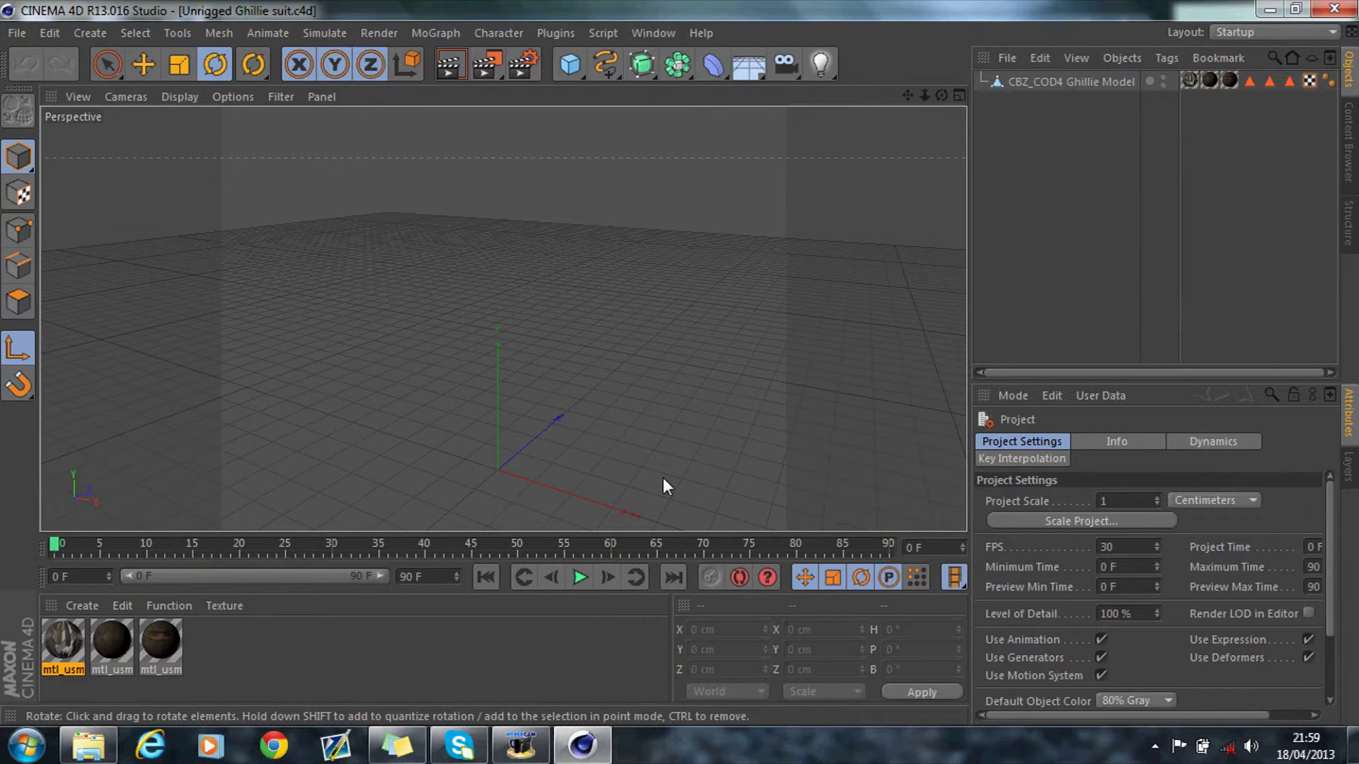
Step: Test-render the perspective view of the ghillie model, ignoring its missing textures, and return to the editor display
left_click(450, 66)
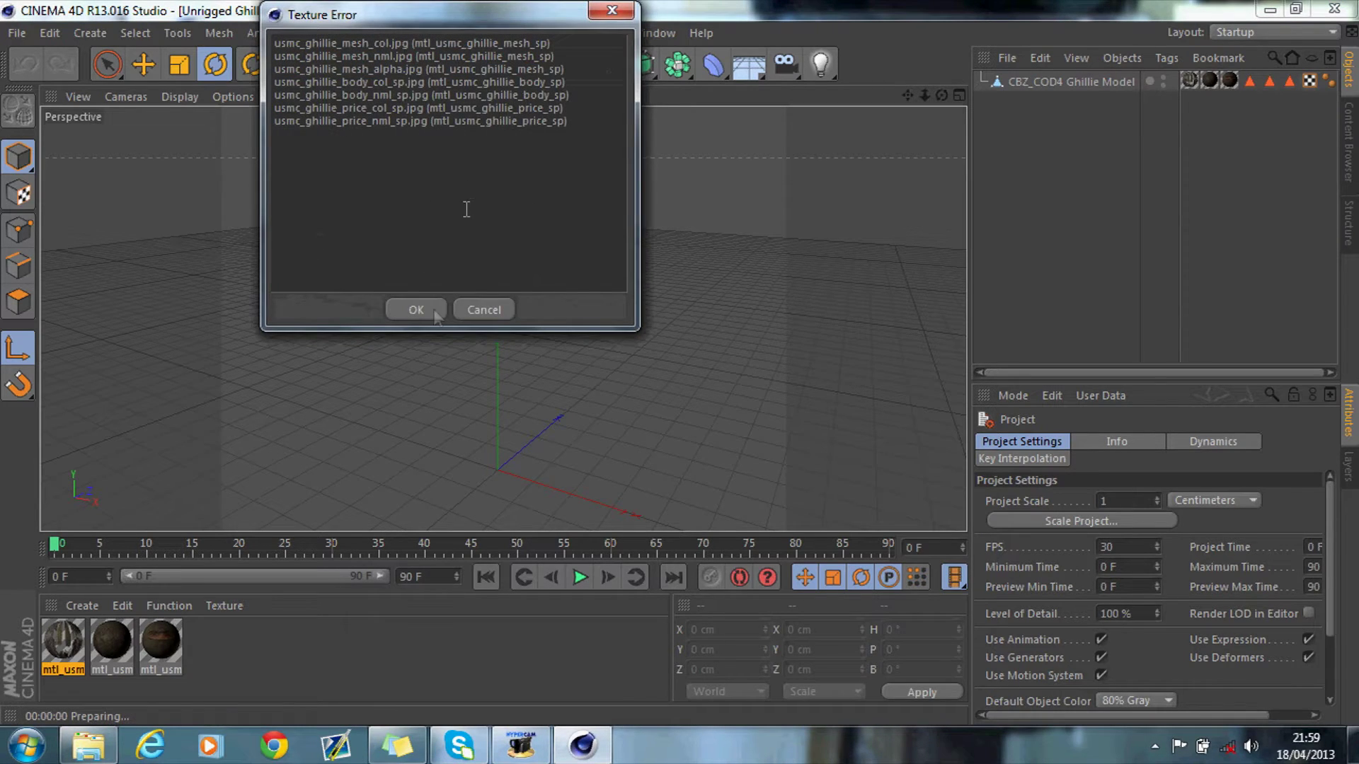
left_click(429, 312)
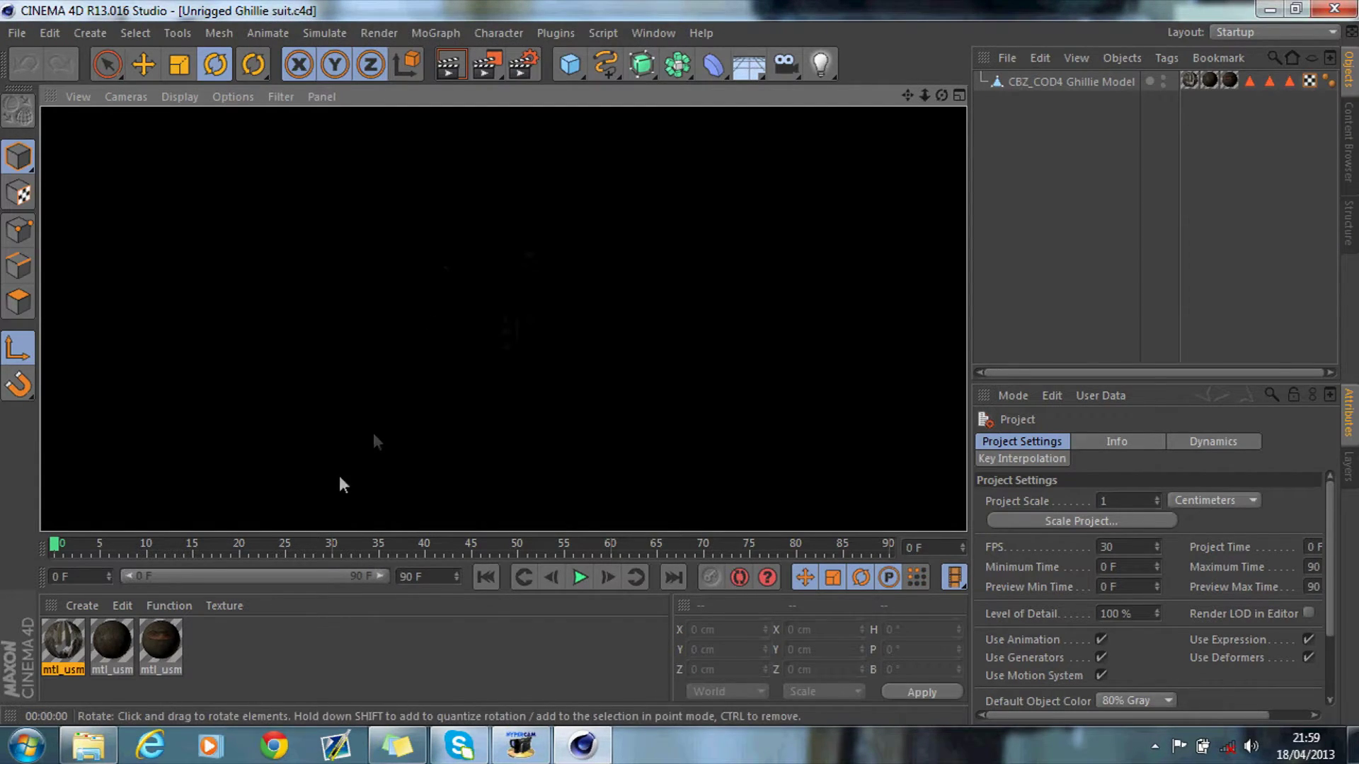
left_click(291, 651)
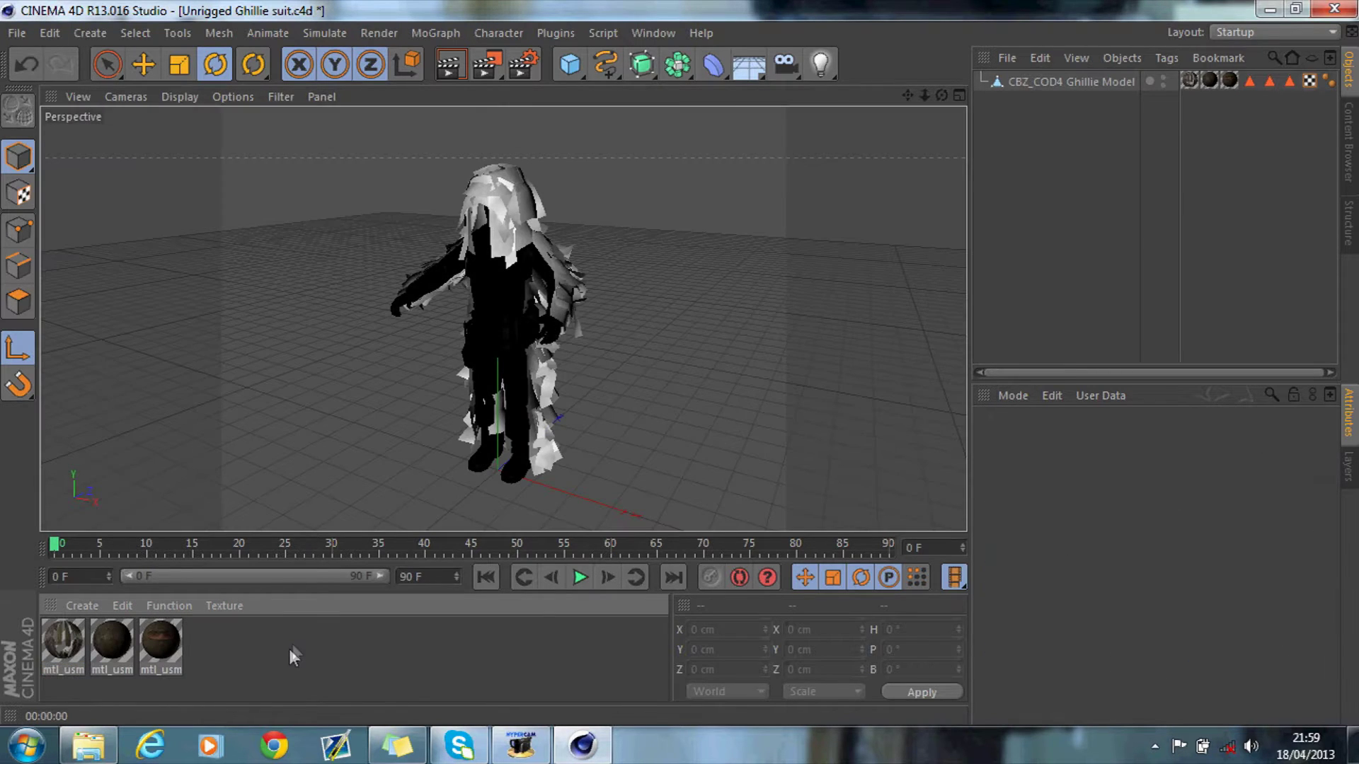
left_click_drag(941, 95, 892, 100)
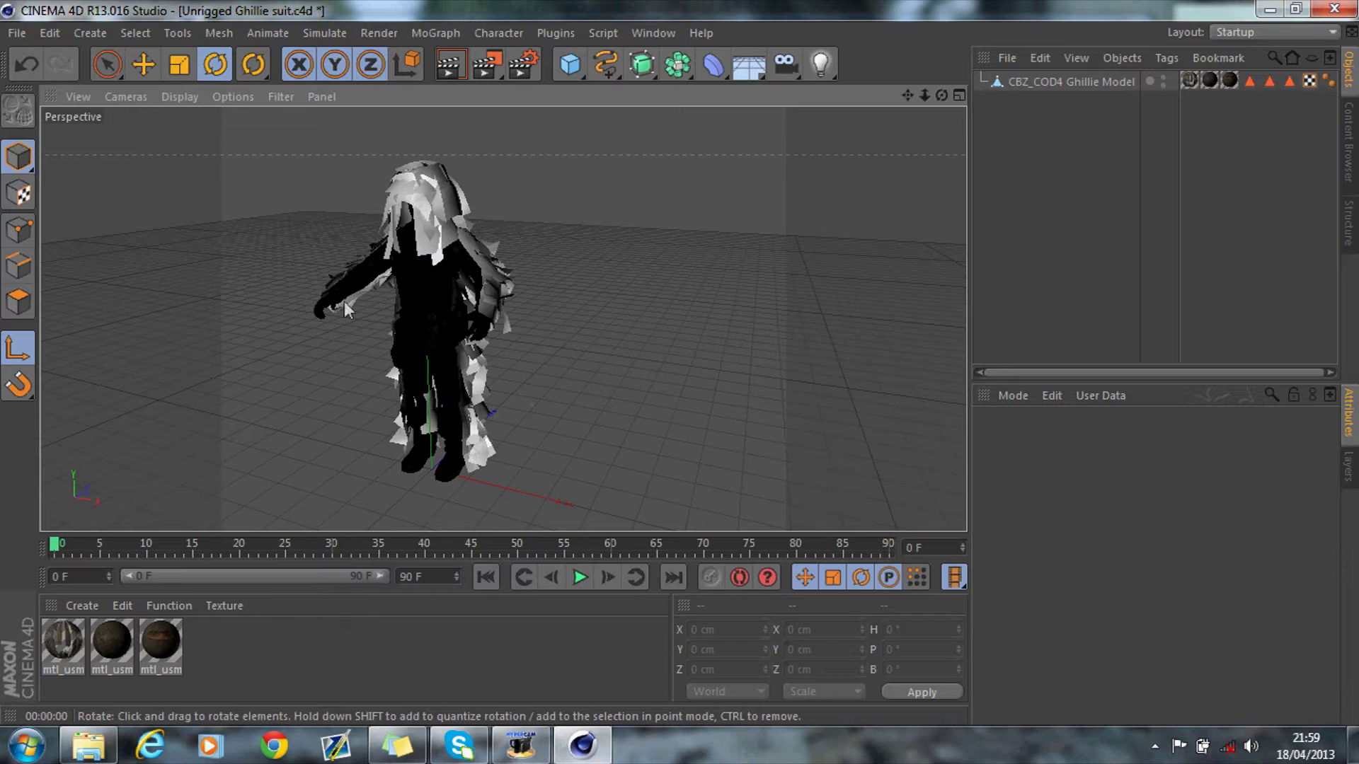
Step: Load usmc_ghillie_mesh_col from the ghillie suit's textures folder as the first material's color texture, without copying it to the project location
double_click(61, 645)
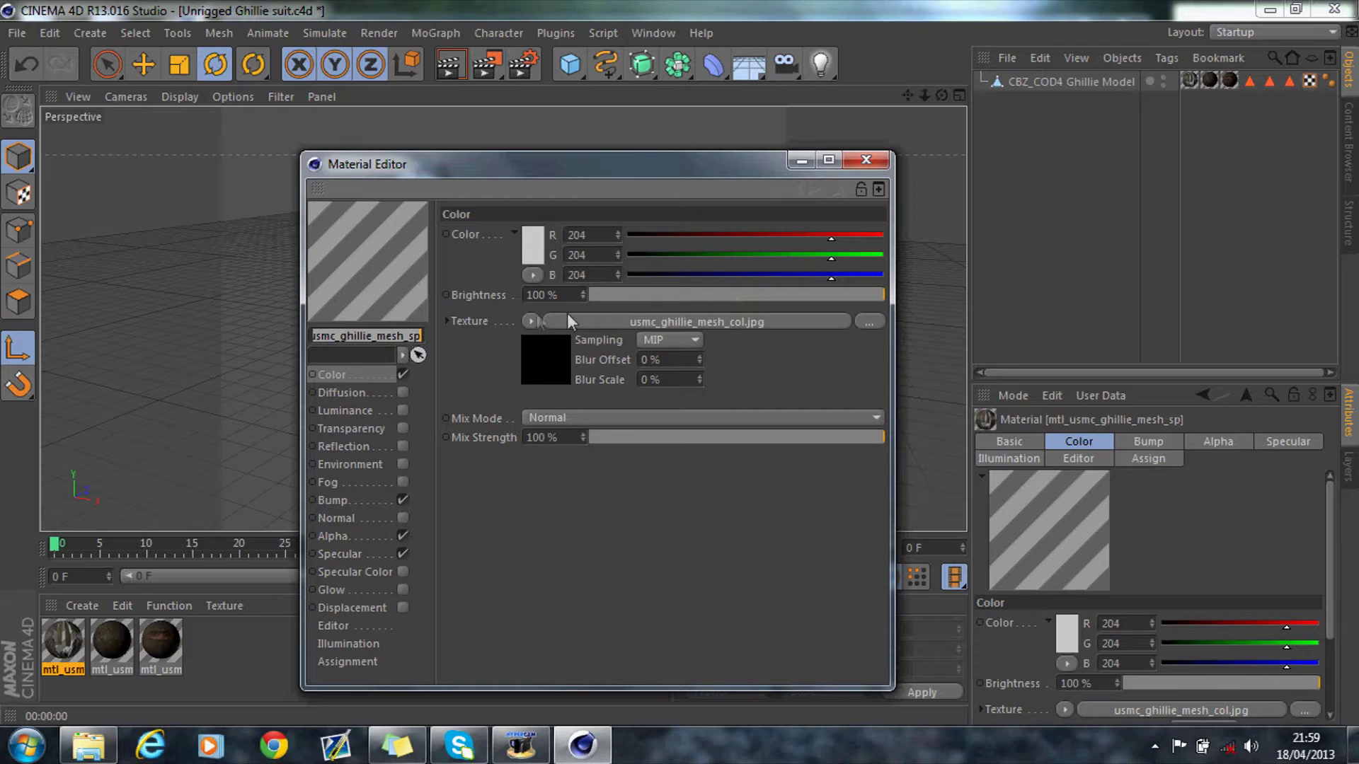
left_click(530, 321)
left_click(559, 215)
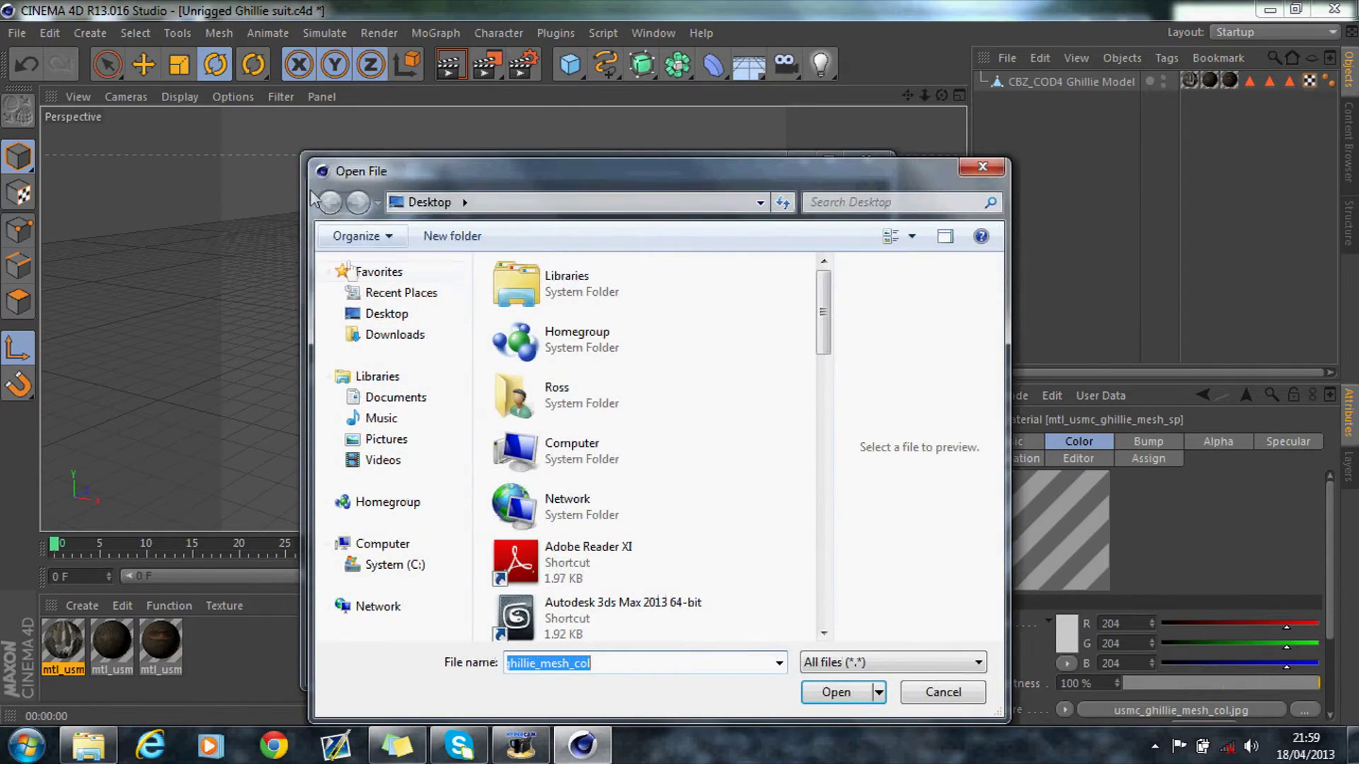
left_click_drag(824, 313, 855, 524)
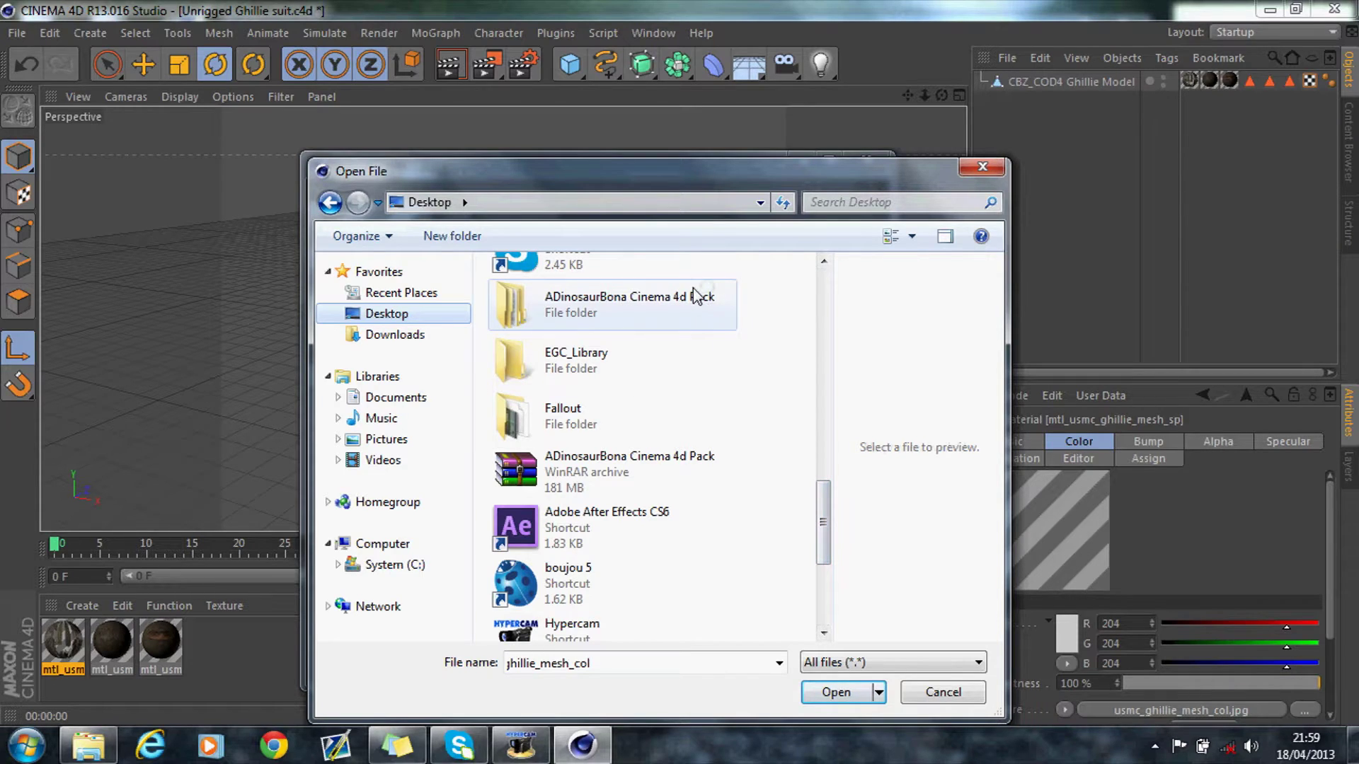
double_click(695, 296)
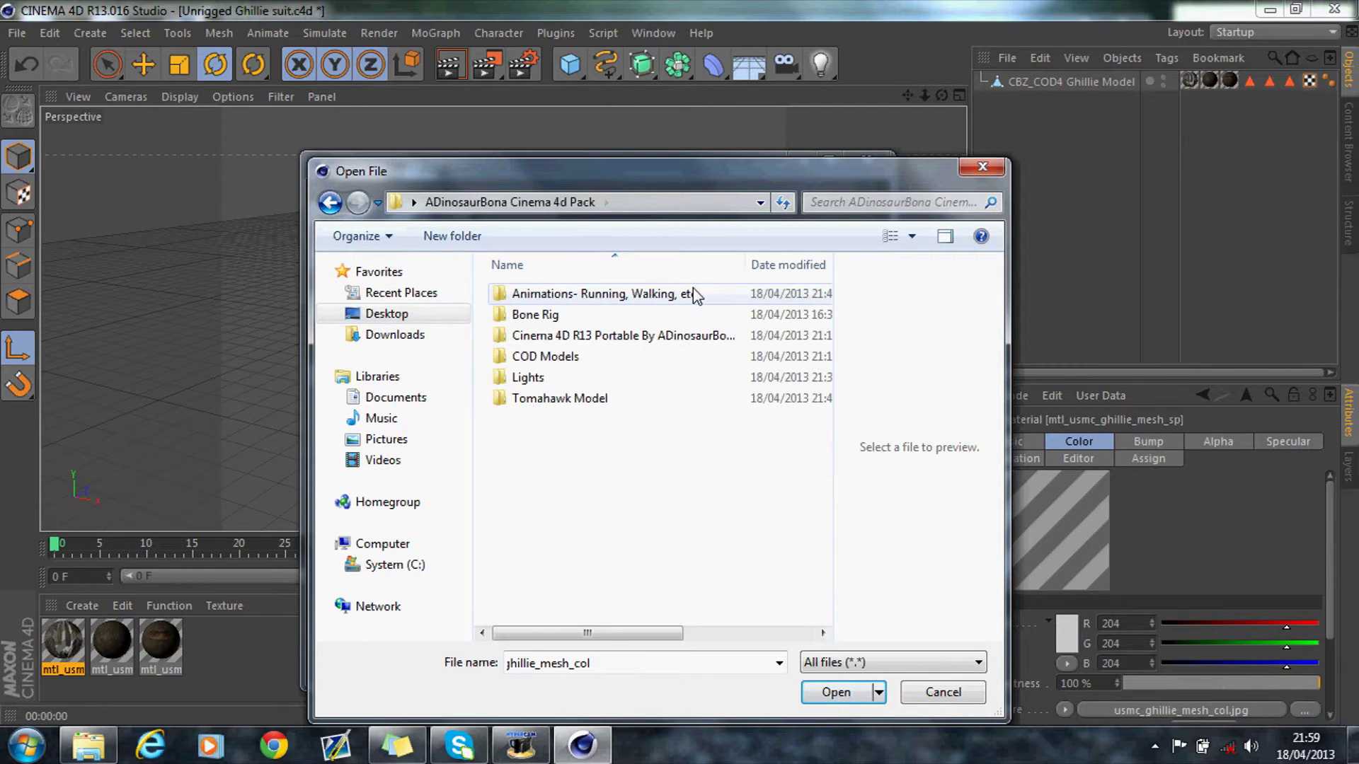
double_click(561, 358)
double_click(567, 314)
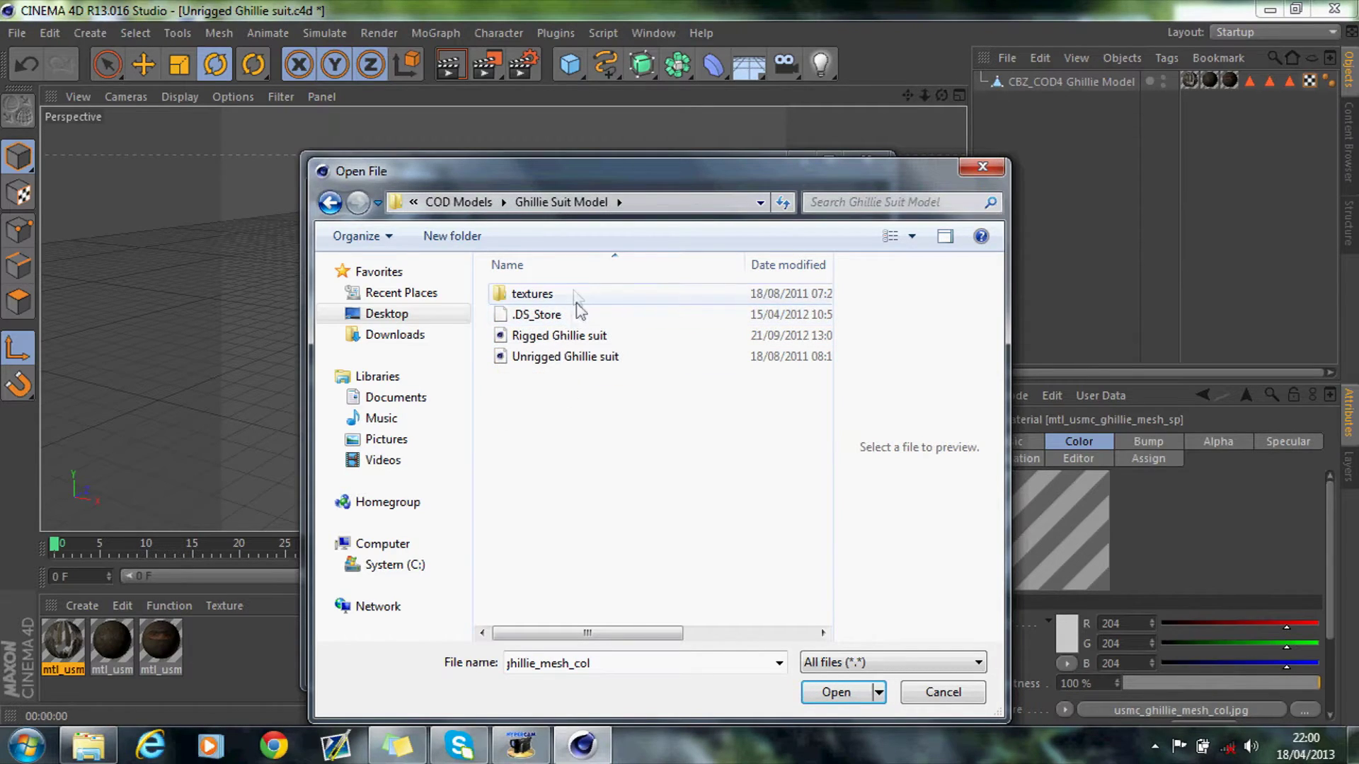
double_click(572, 294)
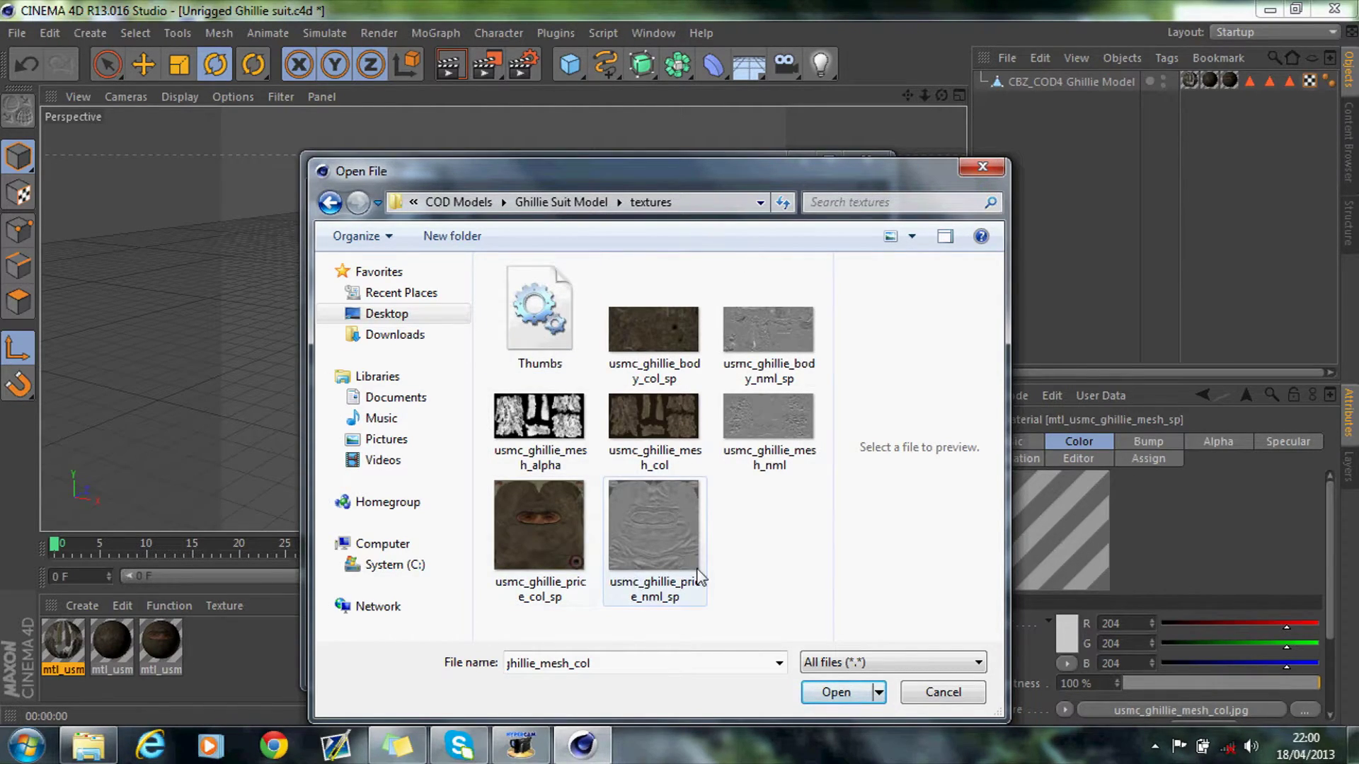
left_click(687, 456)
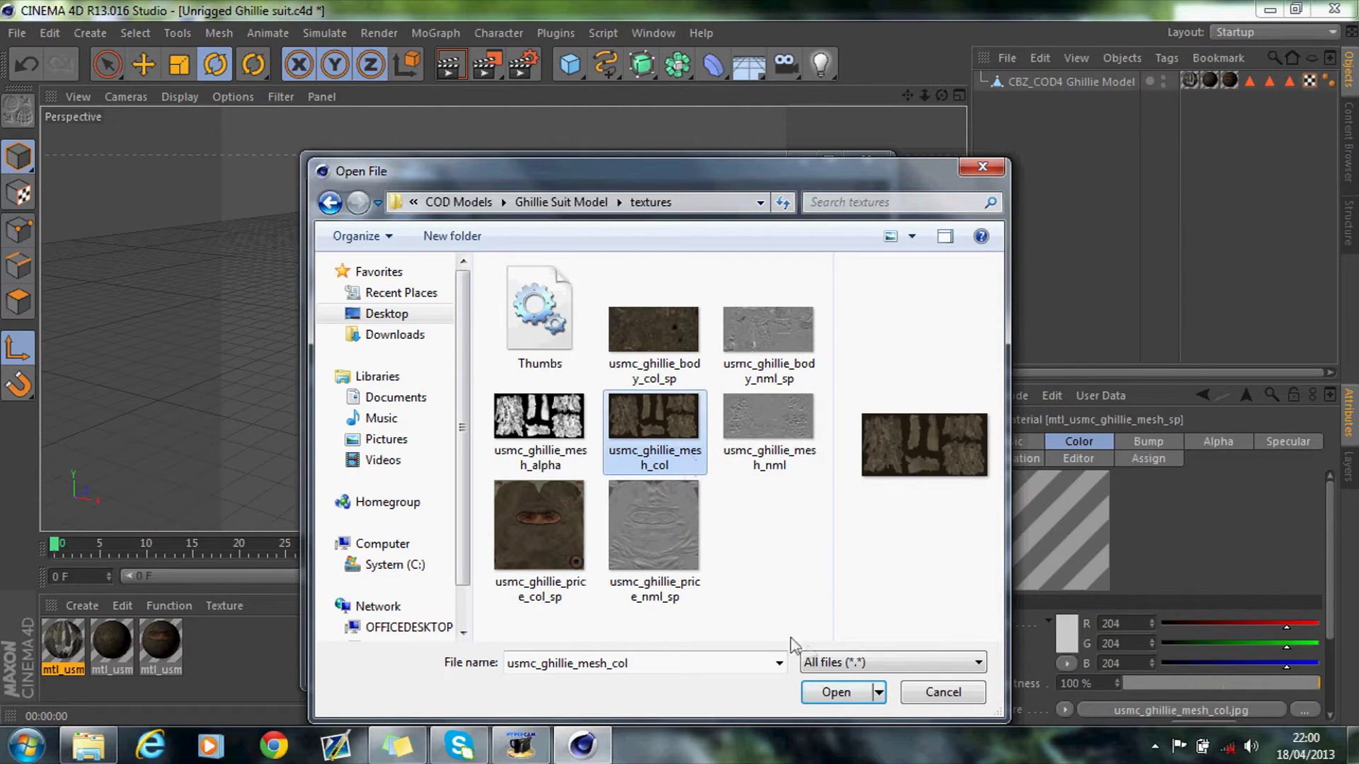
left_click(829, 691)
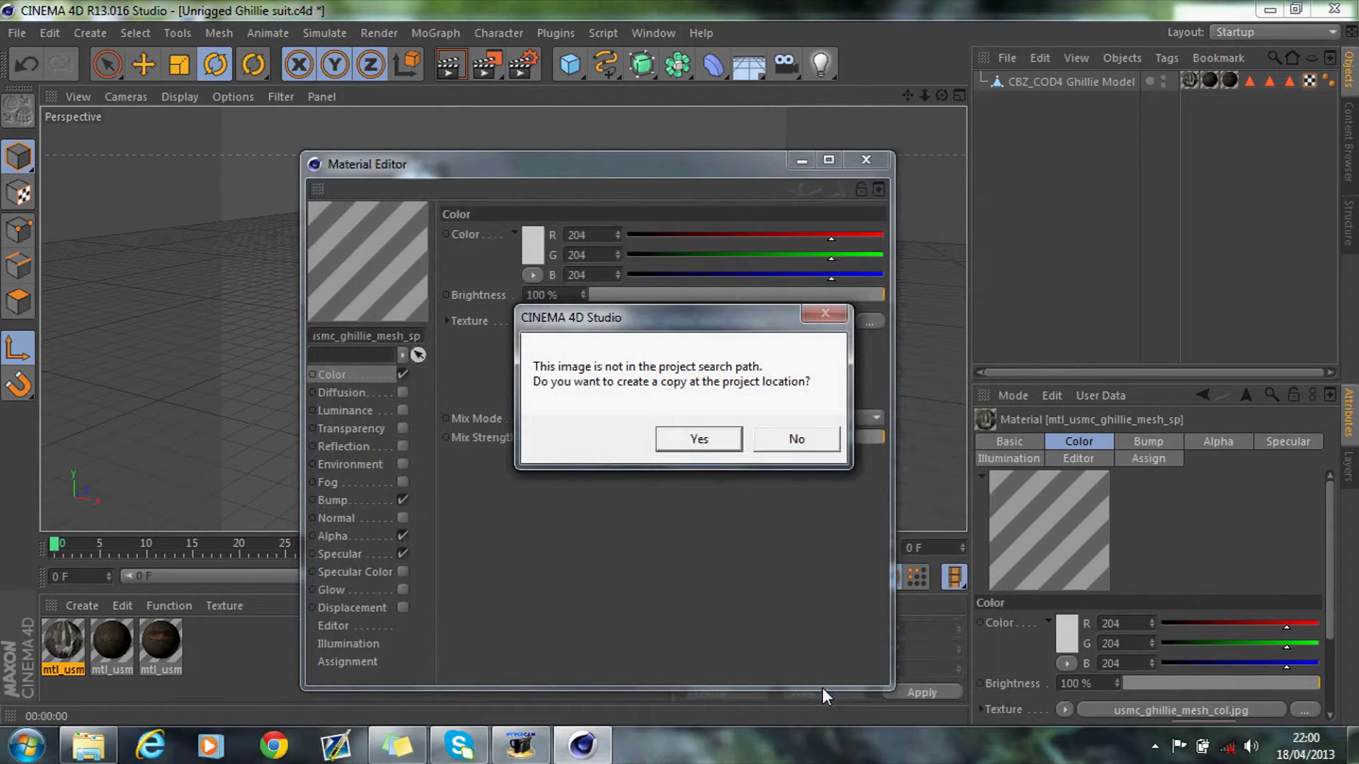
left_click(795, 439)
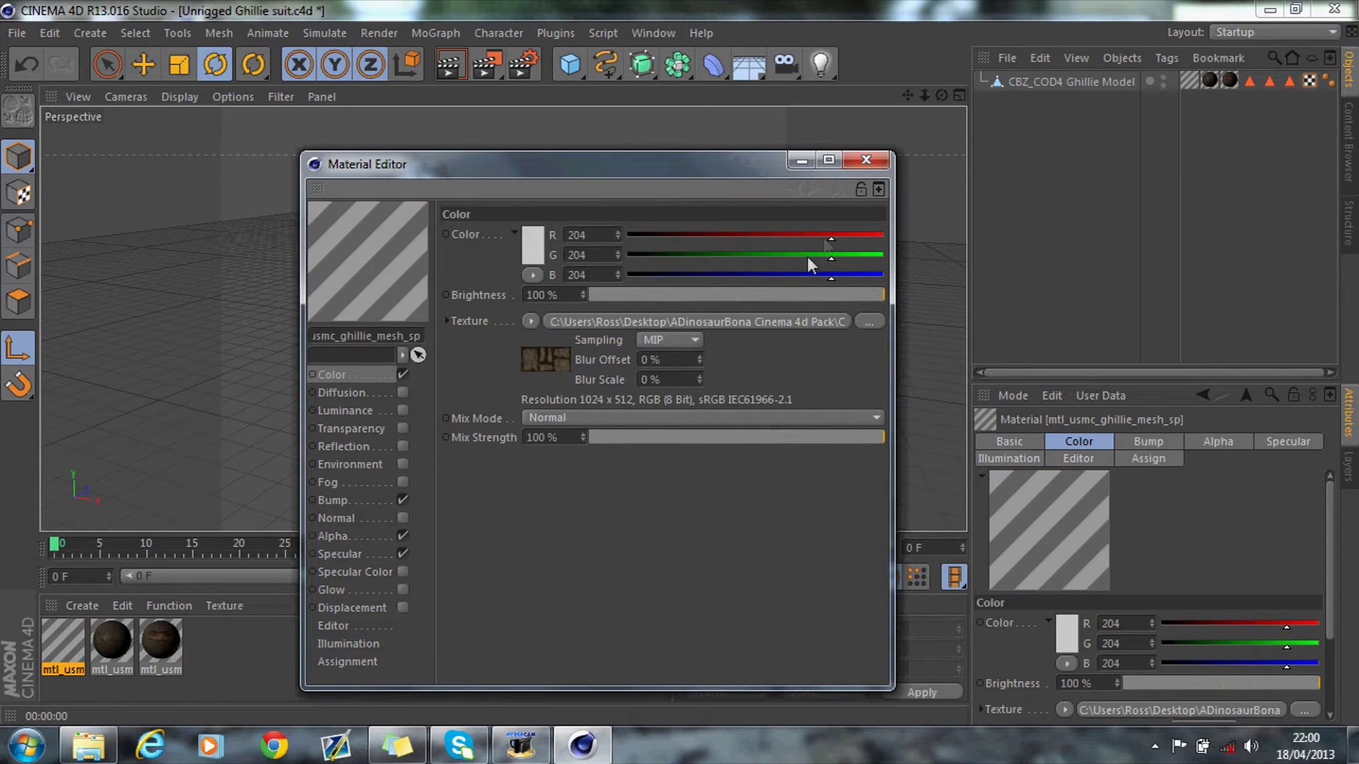
Step: Reload usmc_ghillie_mesh_nml as the same material's bump texture, declining the copy to the project location
left_click(362, 501)
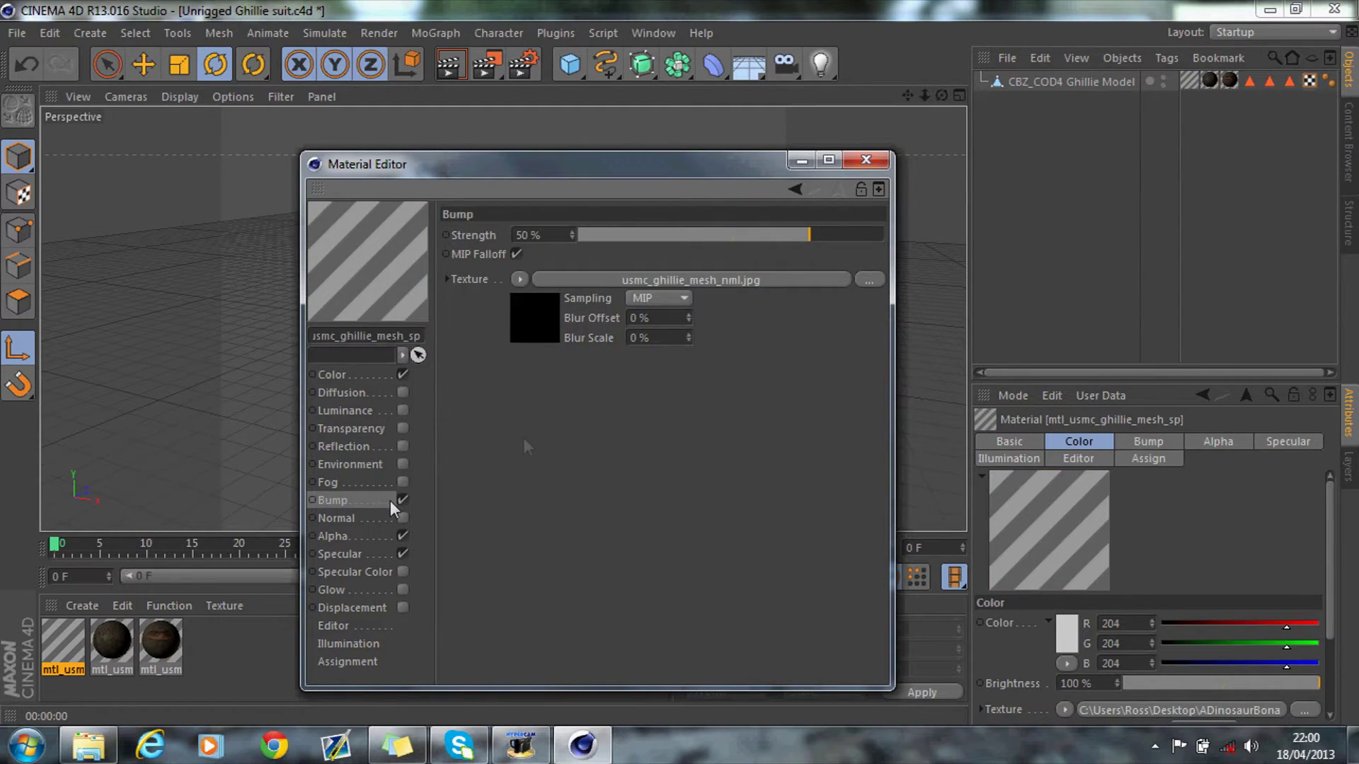
left_click(519, 279)
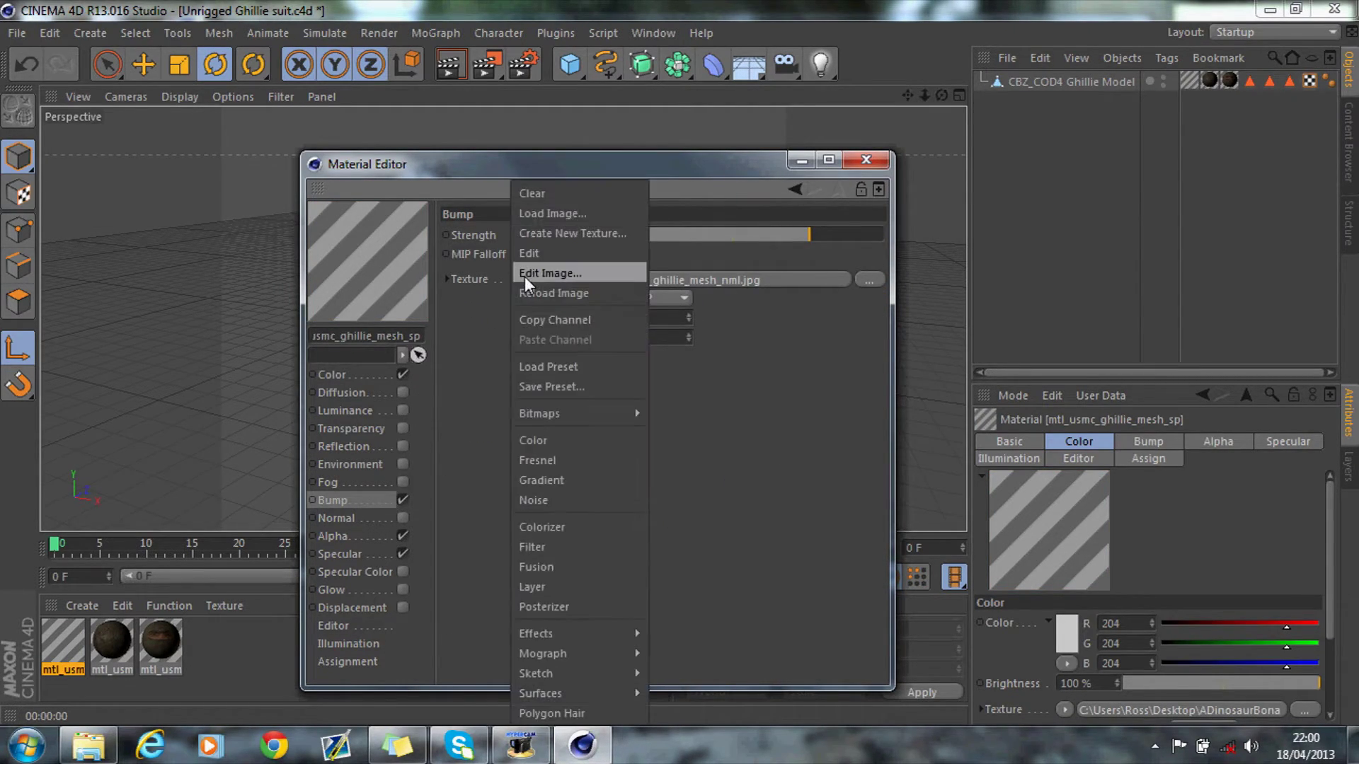
left_click(562, 211)
left_click(848, 689)
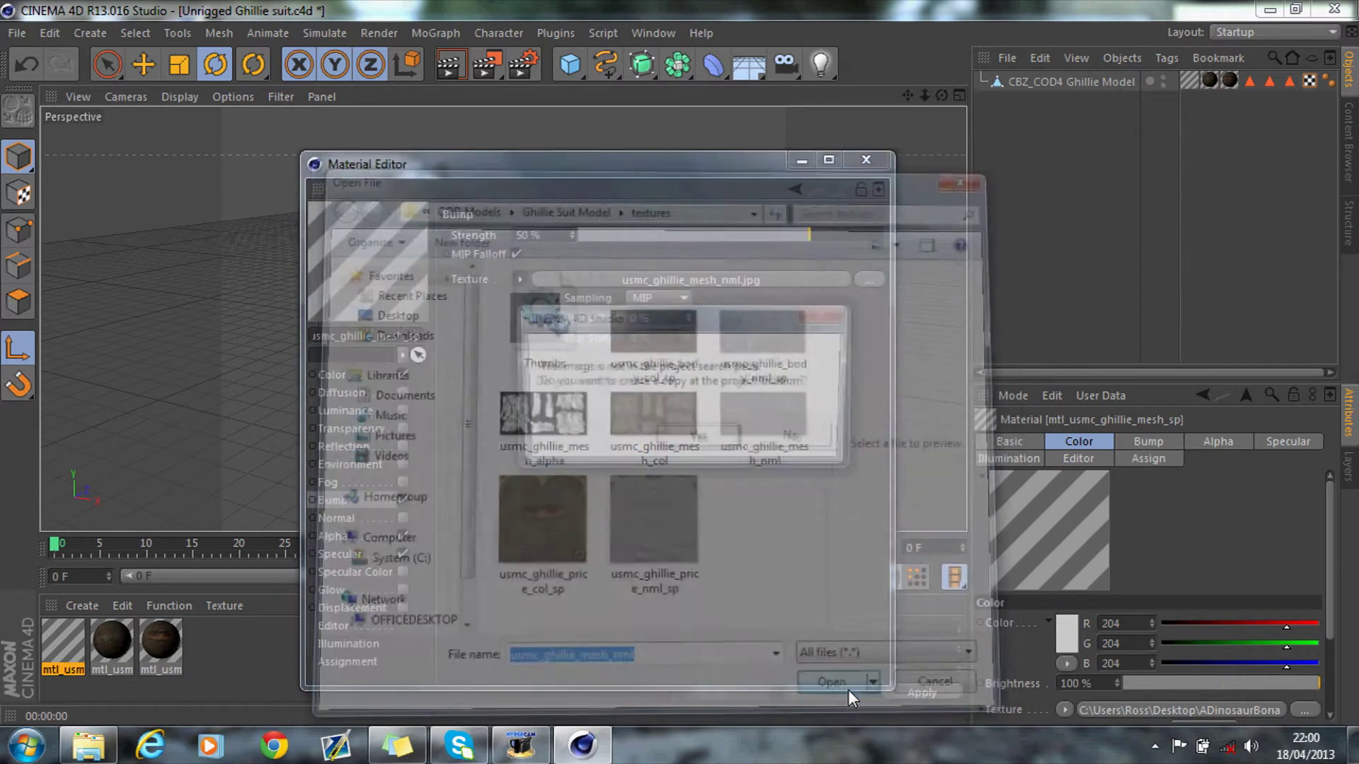
left_click(768, 450)
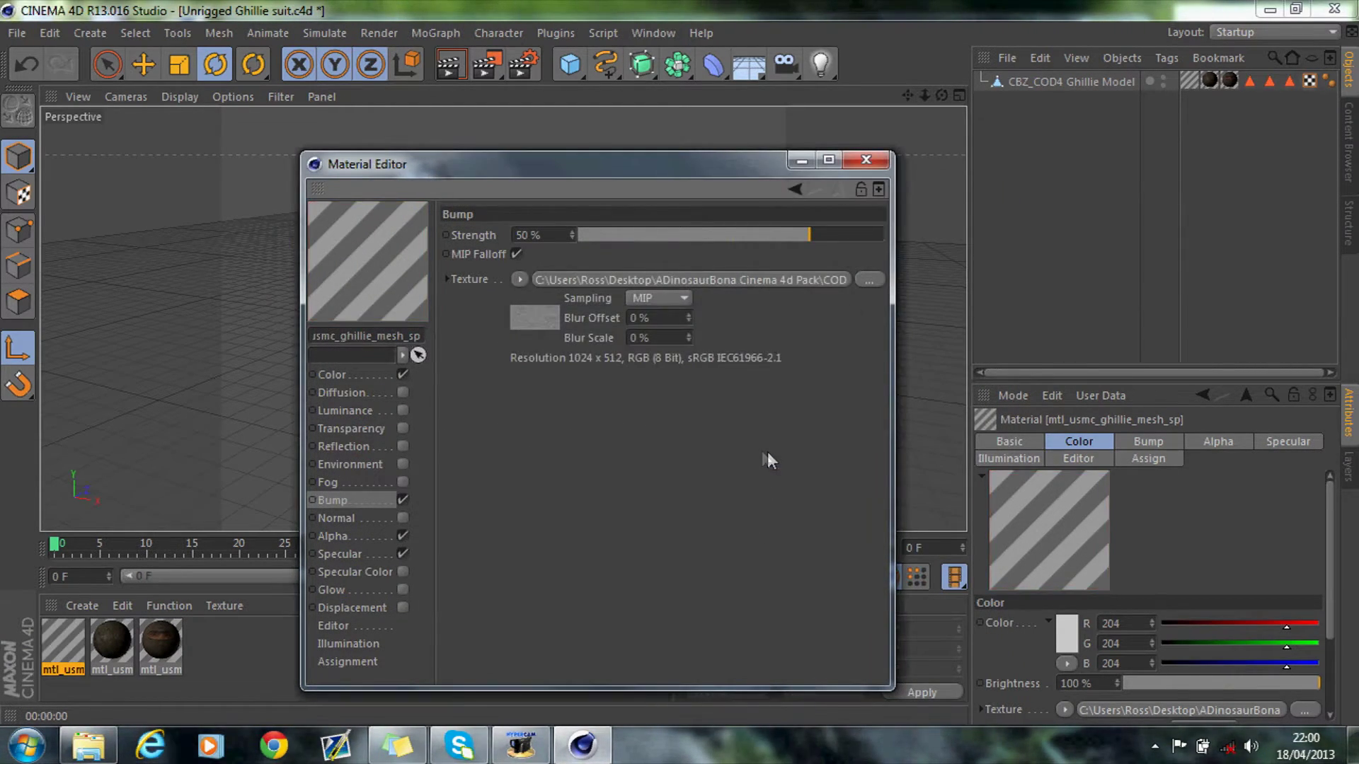
Step: Check the ghillie mesh material's Alpha and Specular channels and close the Material Editor
left_click(345, 533)
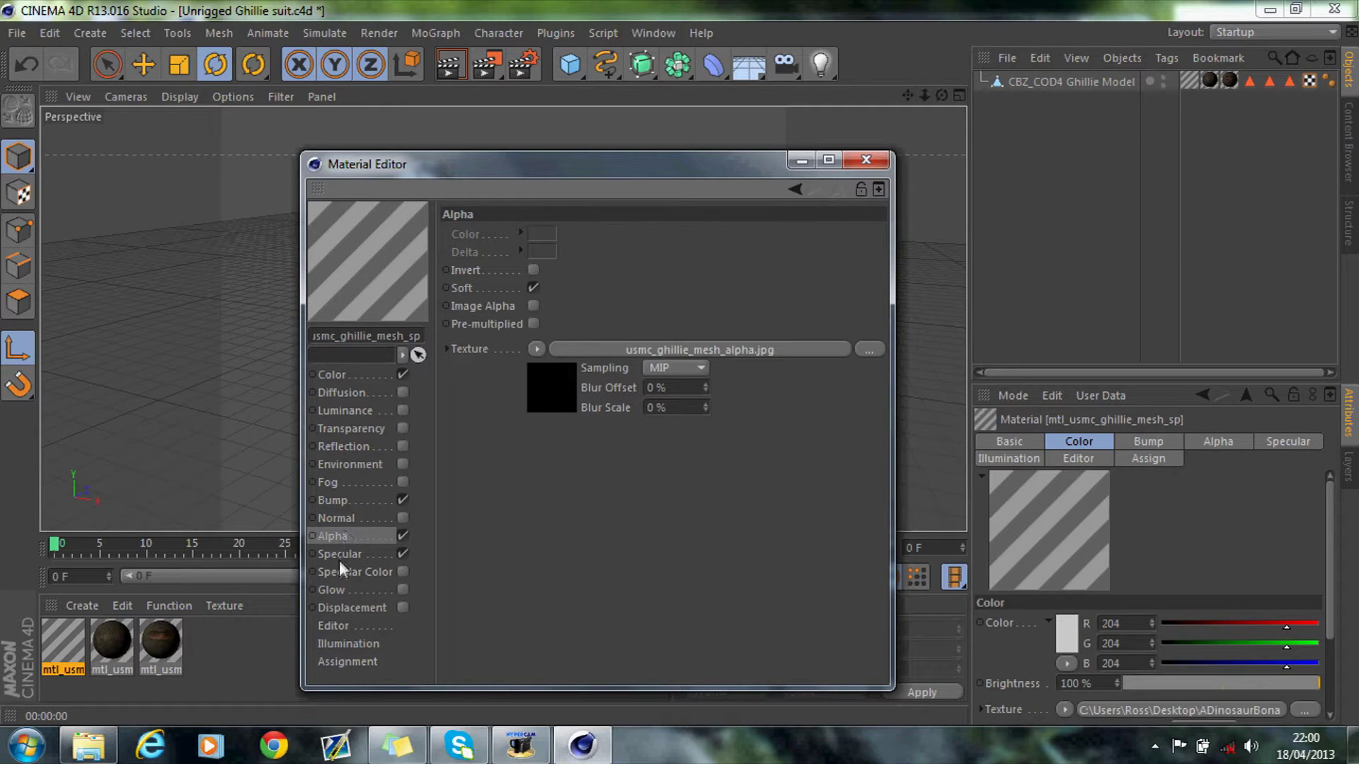
left_click(343, 556)
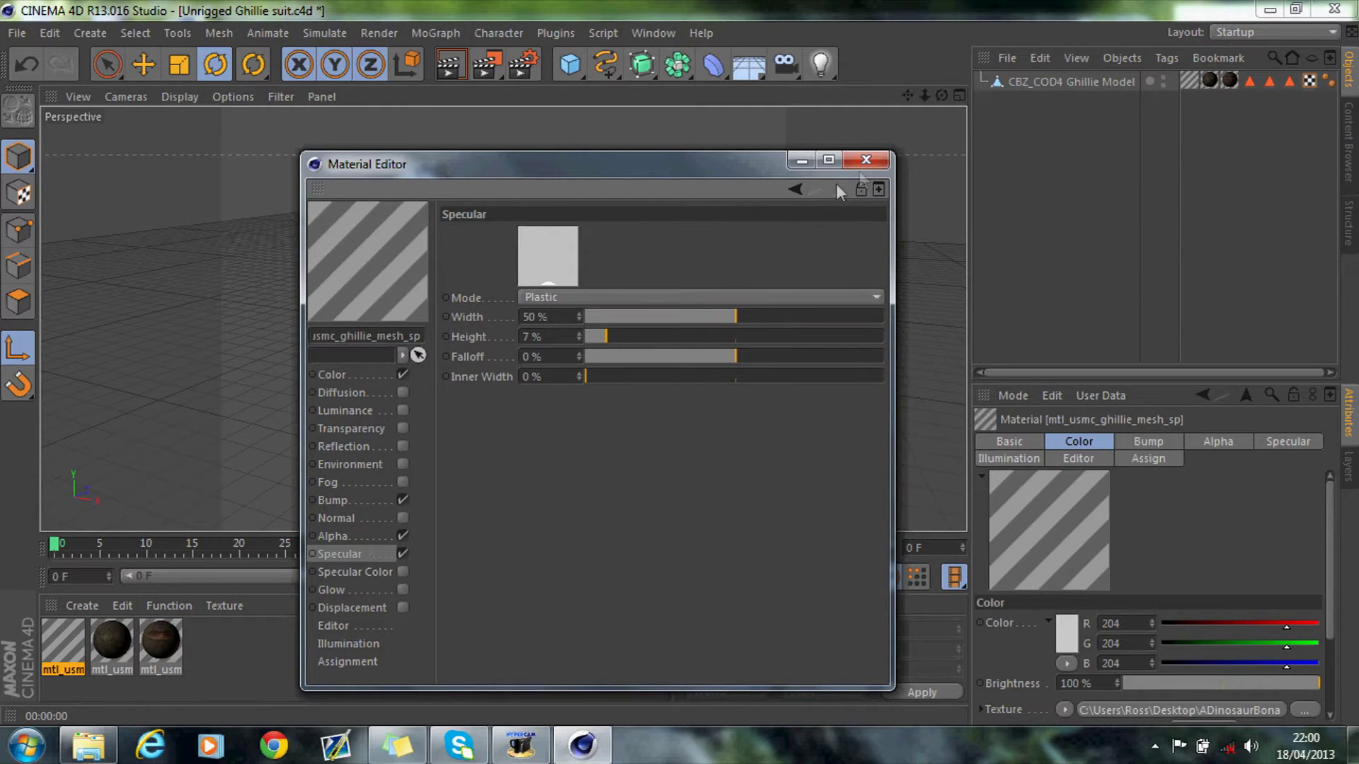
left_click(864, 160)
Step: Test-render the perspective view again, ignoring the remaining missing textures, and add a light object to the scene
left_click(450, 64)
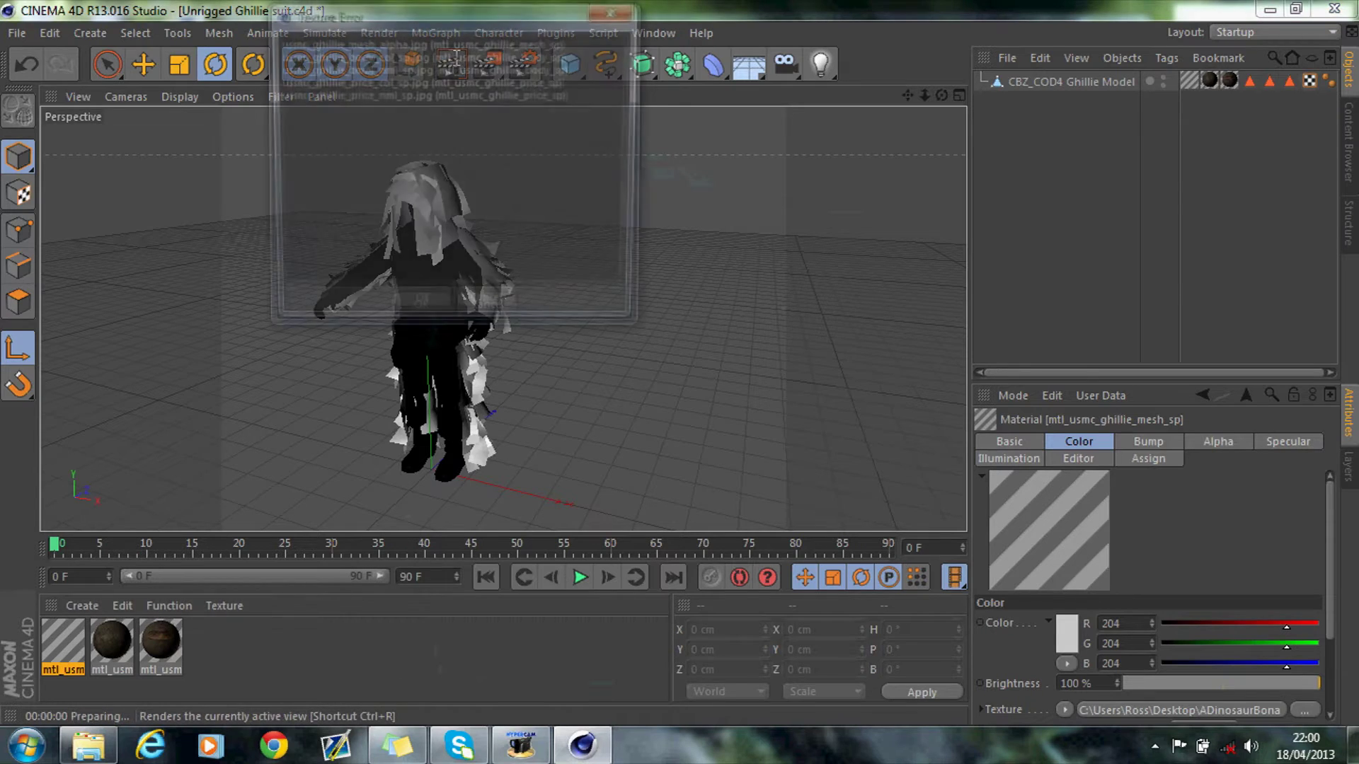
left_click(433, 306)
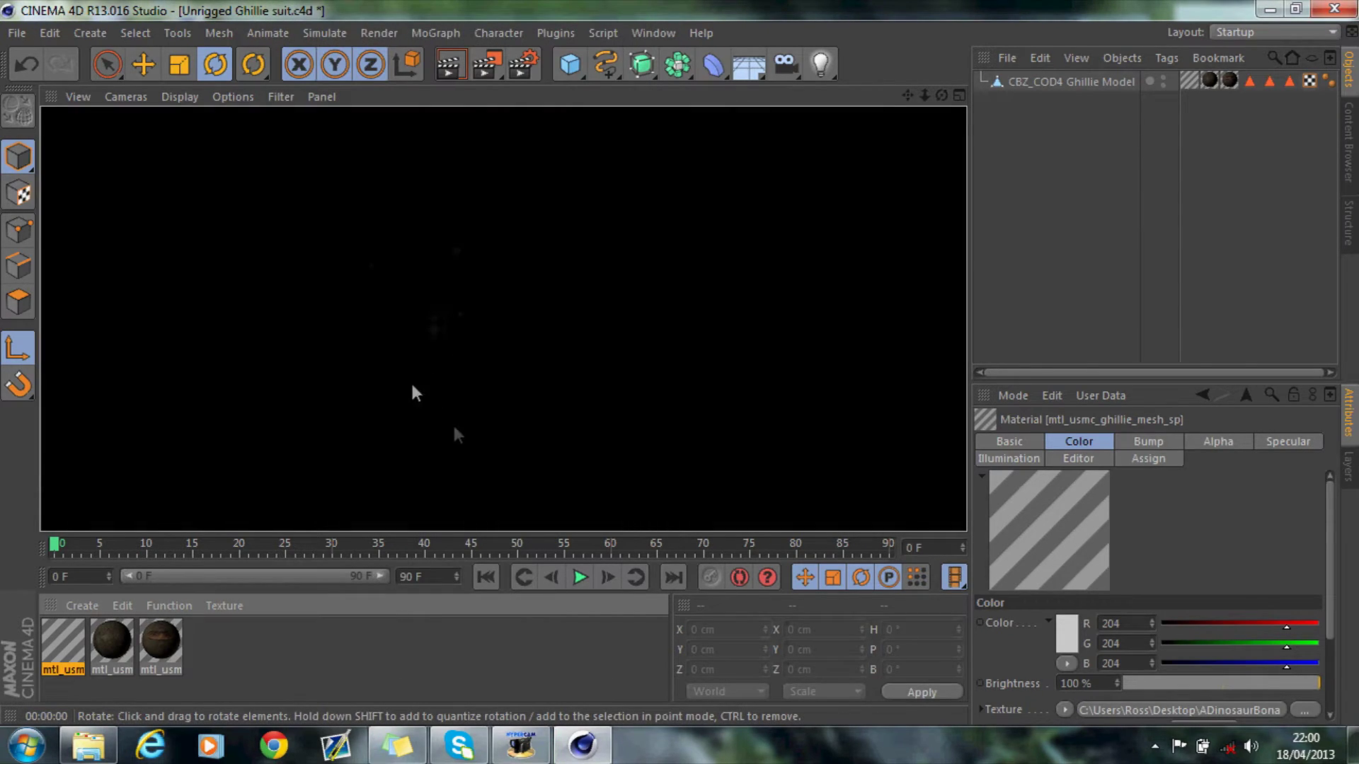
left_click(820, 63)
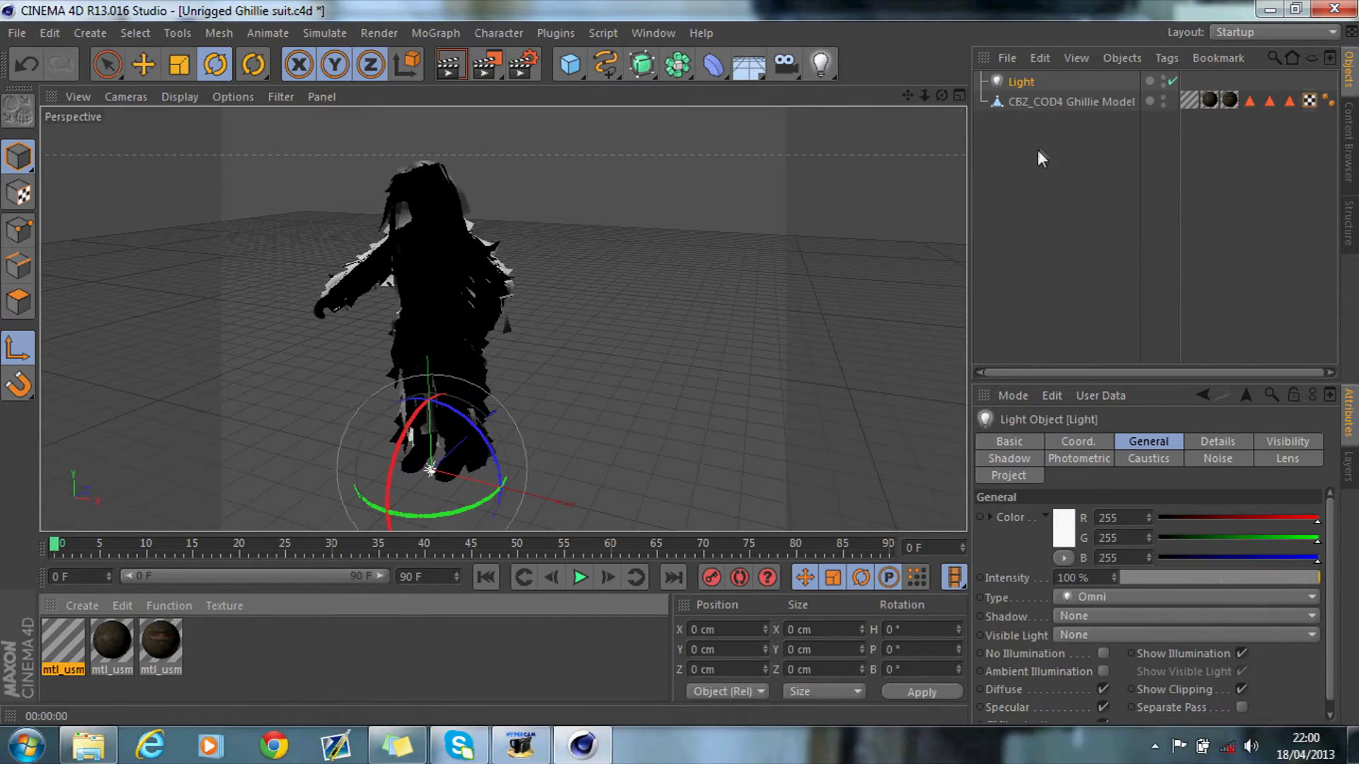
Step: Move the light up beside the ghillie model, to about 519 cm in Y and -285 cm in Z
left_click(142, 63)
left_click_drag(472, 453, 385, 488)
left_click_drag(354, 432, 281, 220)
Step: Check the settings of the ghillie body material and of the ghillie mesh material
left_click(112, 641)
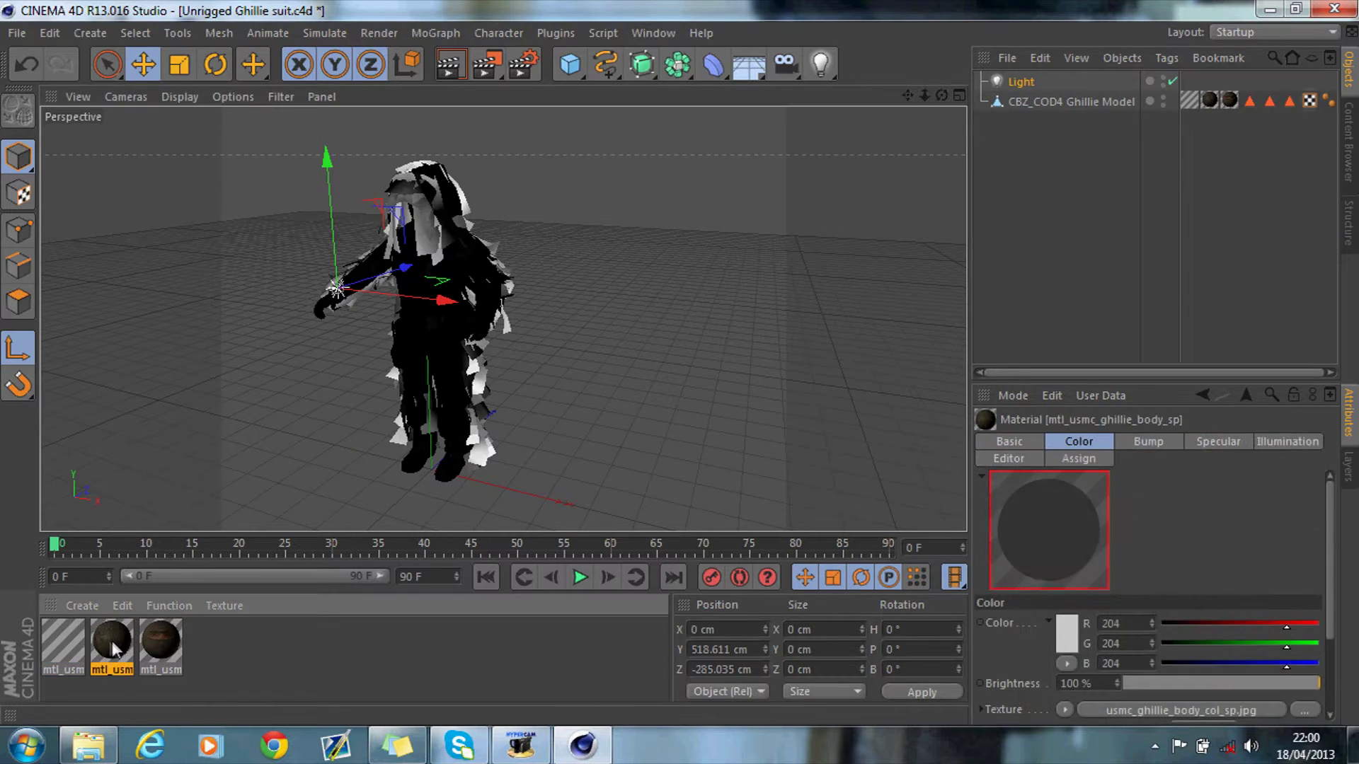
double_click(63, 641)
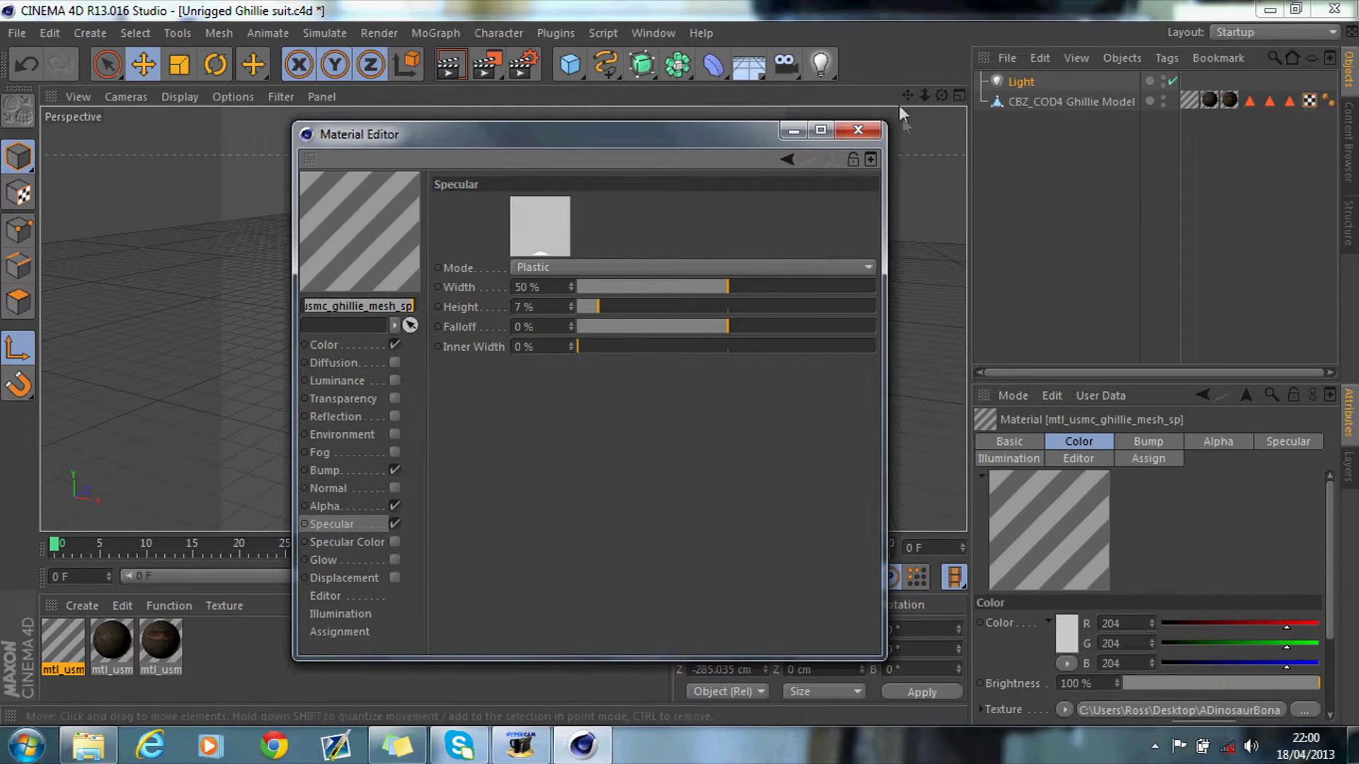
left_click(873, 128)
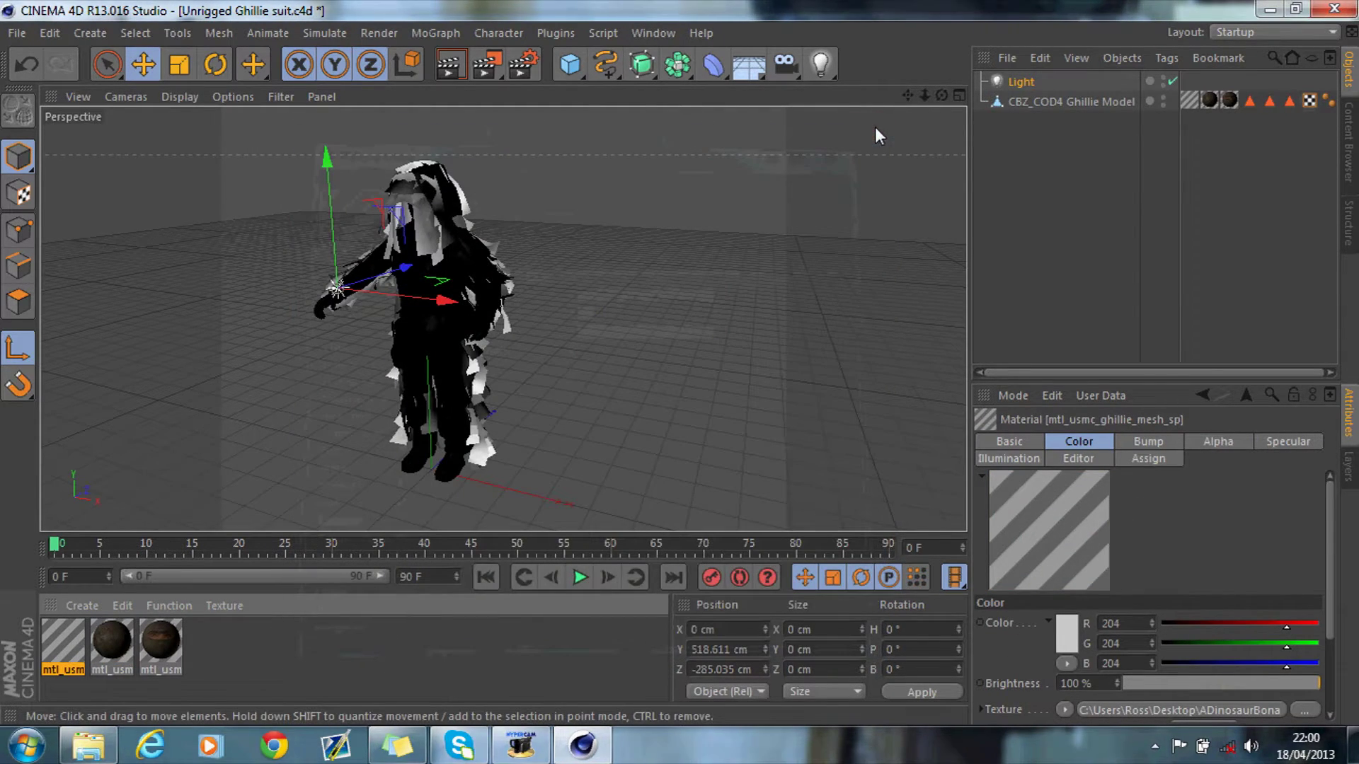
Step: Close the Unrigged Ghillie suit project without saving its changes
left_click(19, 36)
left_click(33, 155)
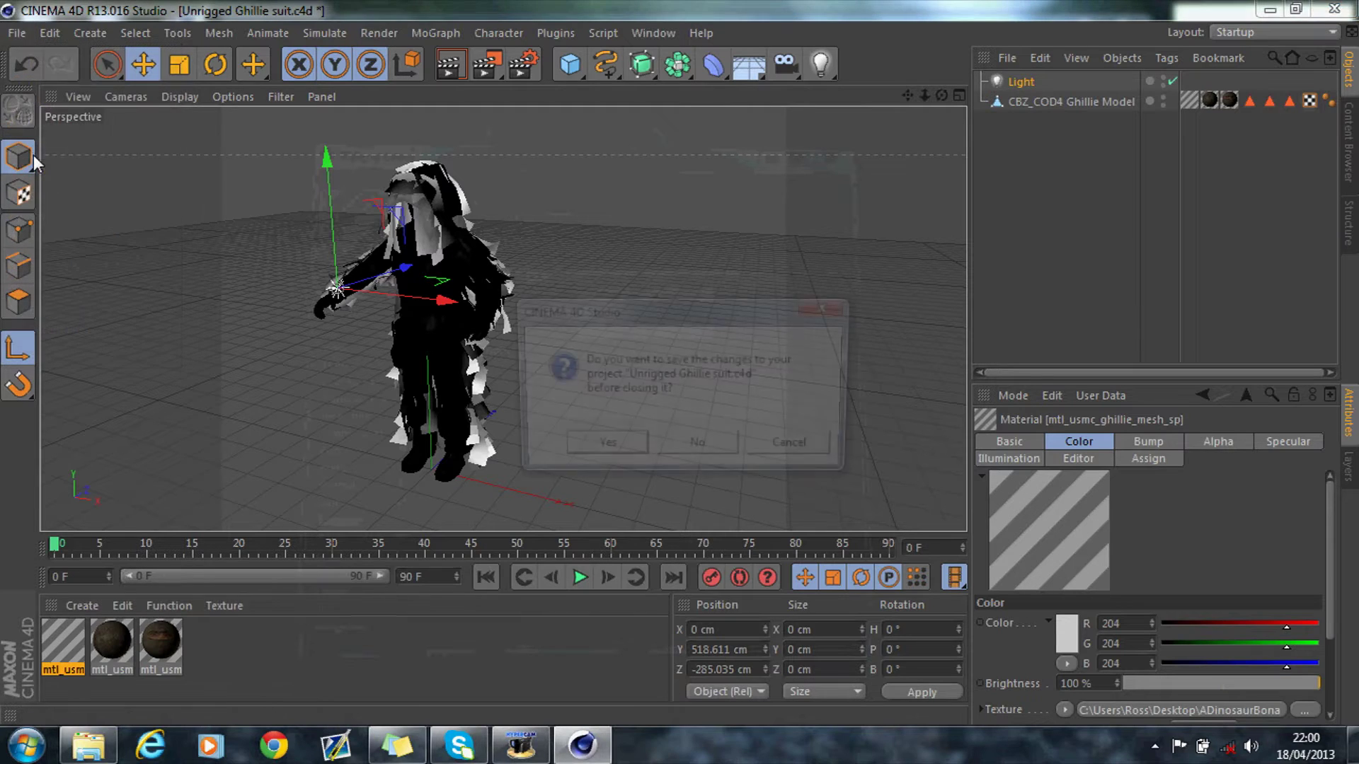
left_click(699, 448)
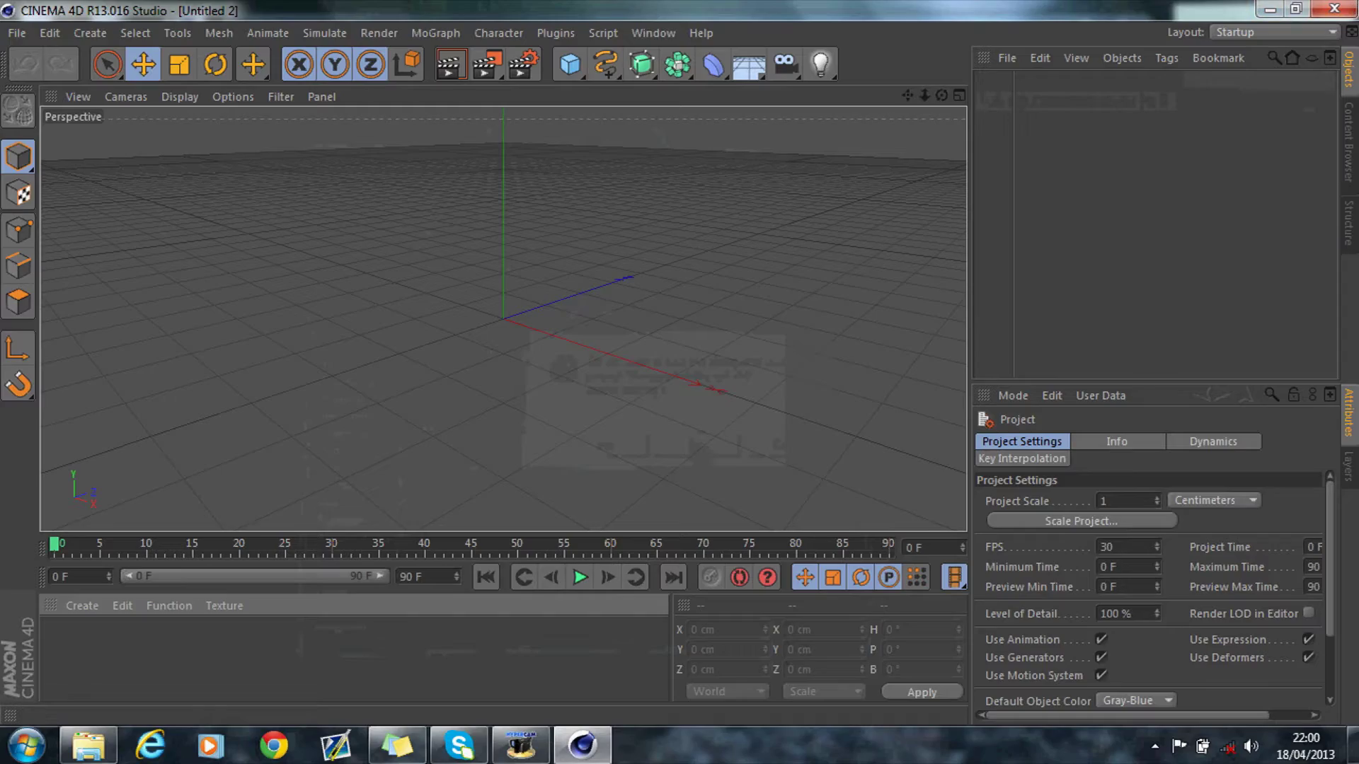
left_click(1339, 8)
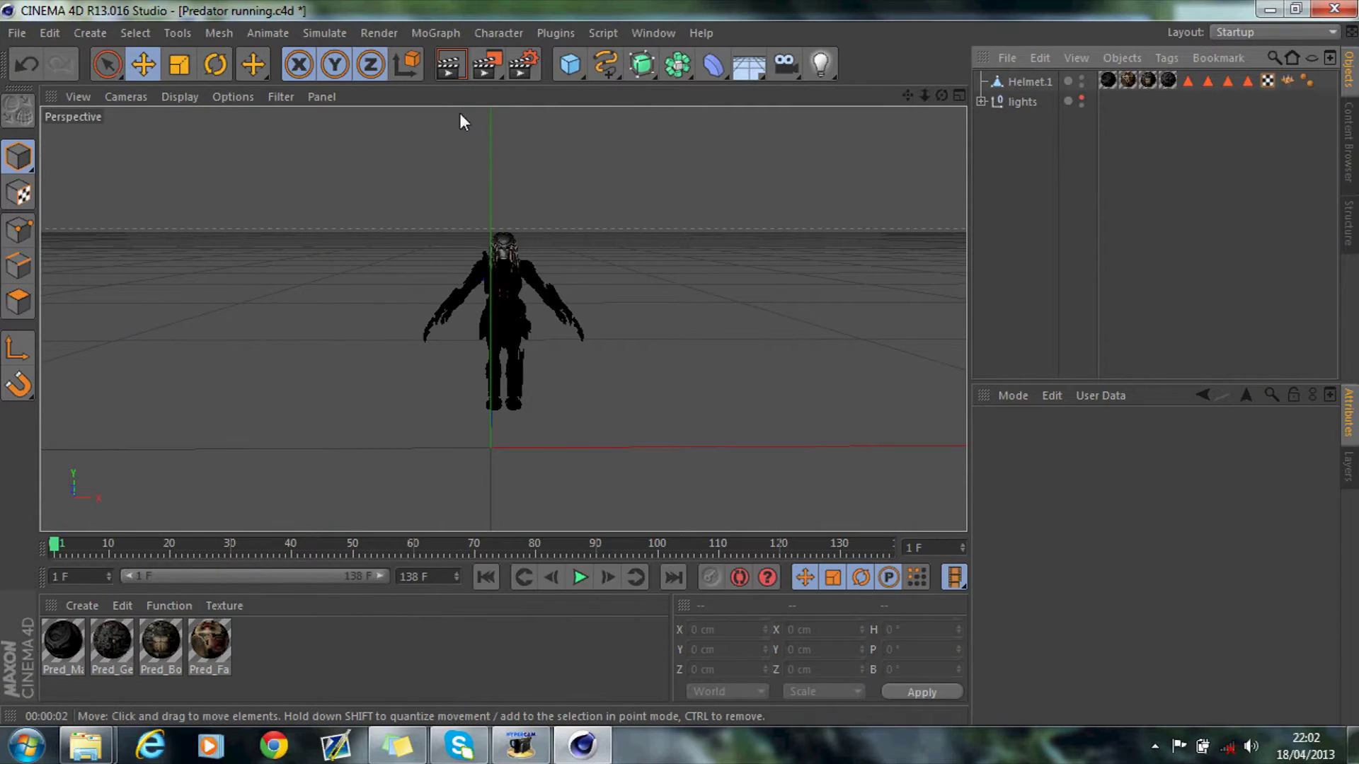
Step: Test-render the perspective view of the Predator model and clear the render preview
left_click(447, 78)
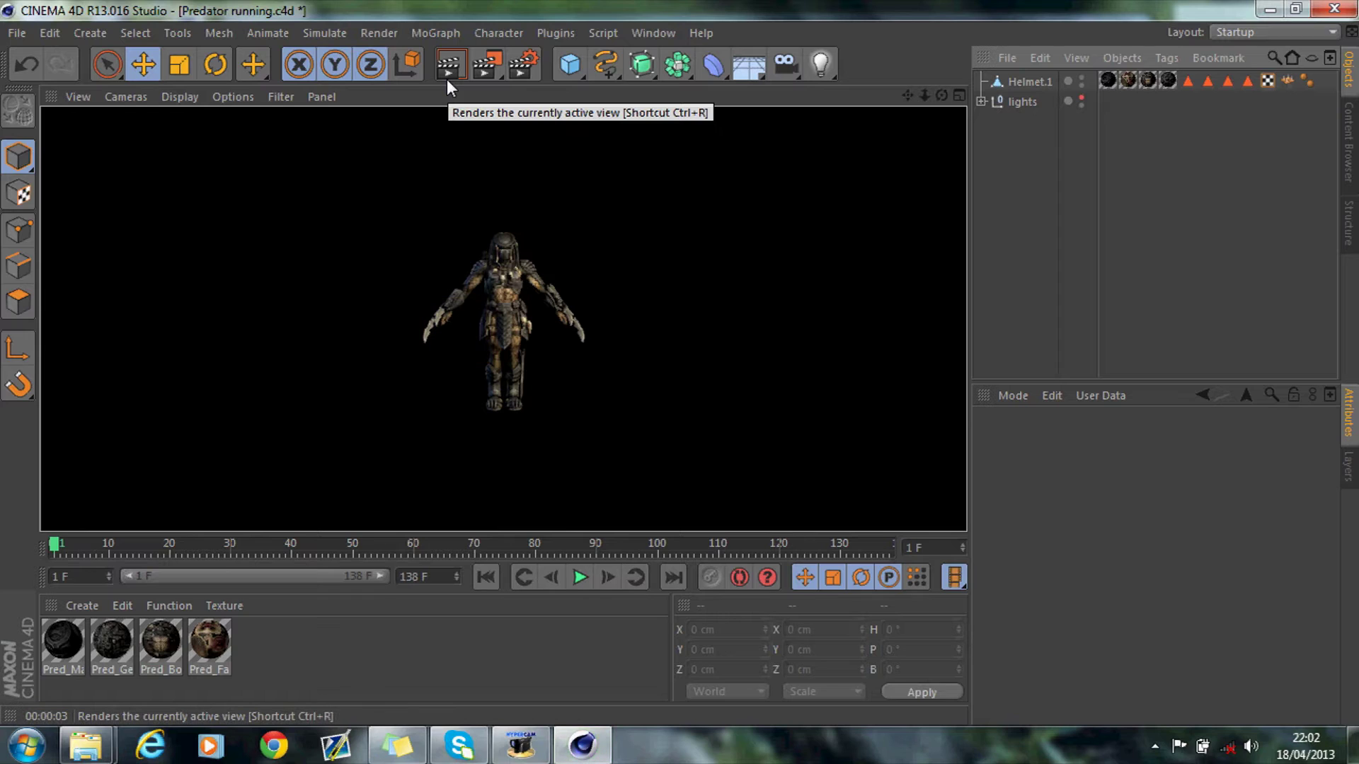
left_click(999, 139)
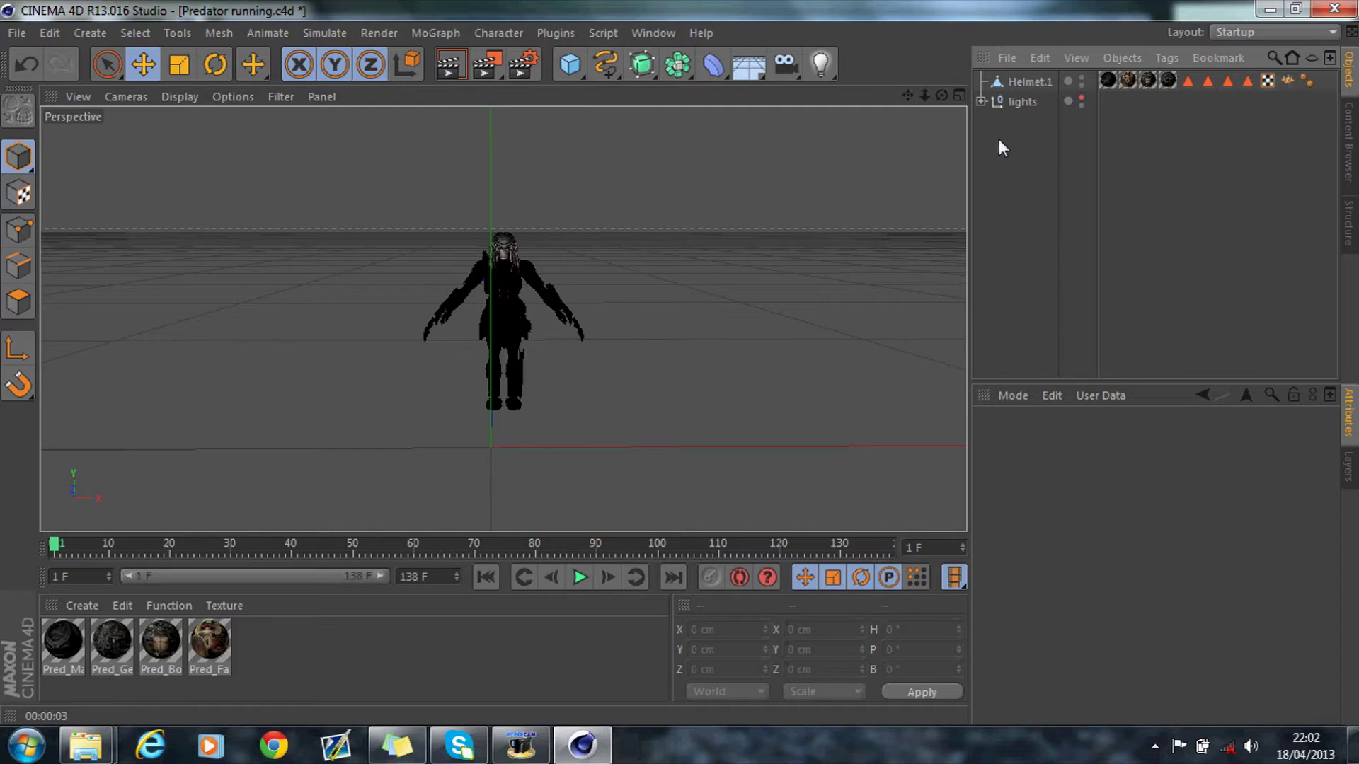
Step: Switch to the file explorer and open Bone Setup from the Bone Rig folder of the ADinosaurBona Cinema 4d Pack
mouse_move(106, 753)
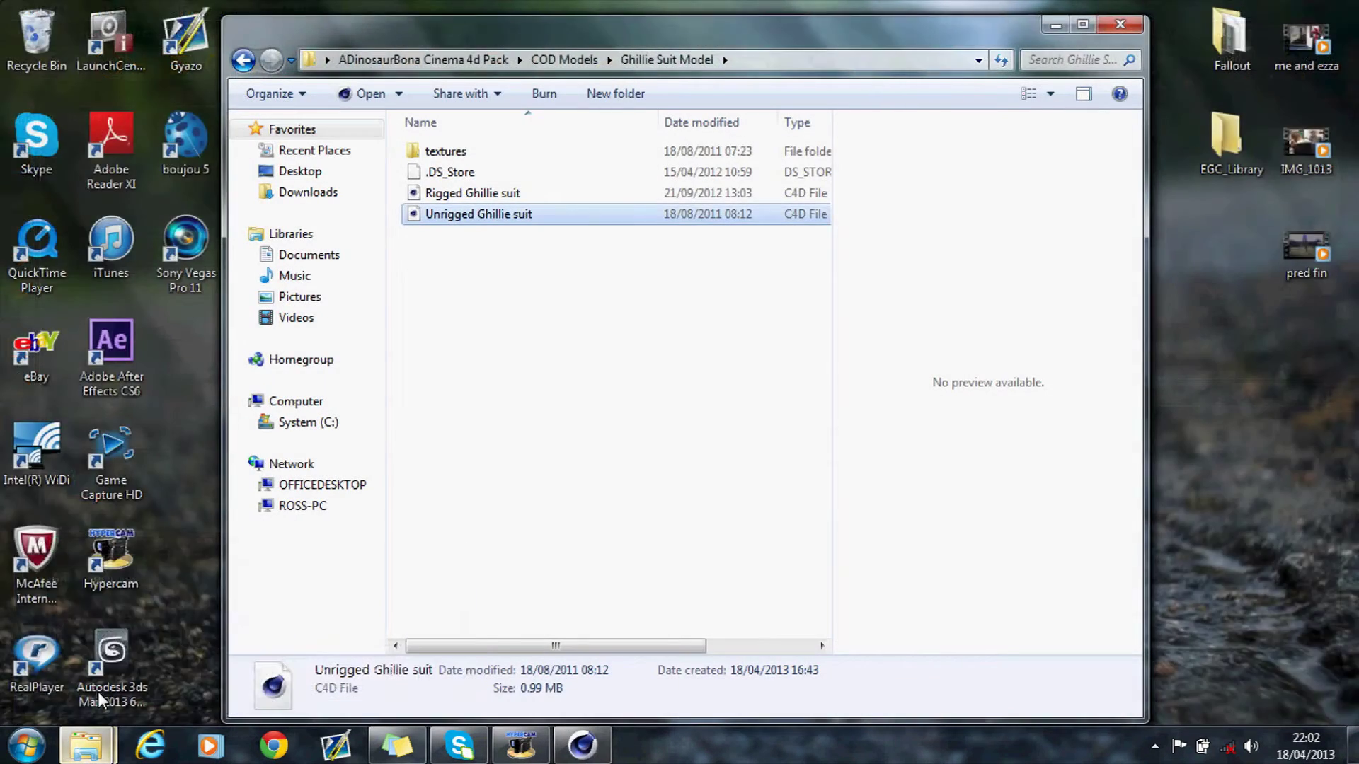
left_click(110, 697)
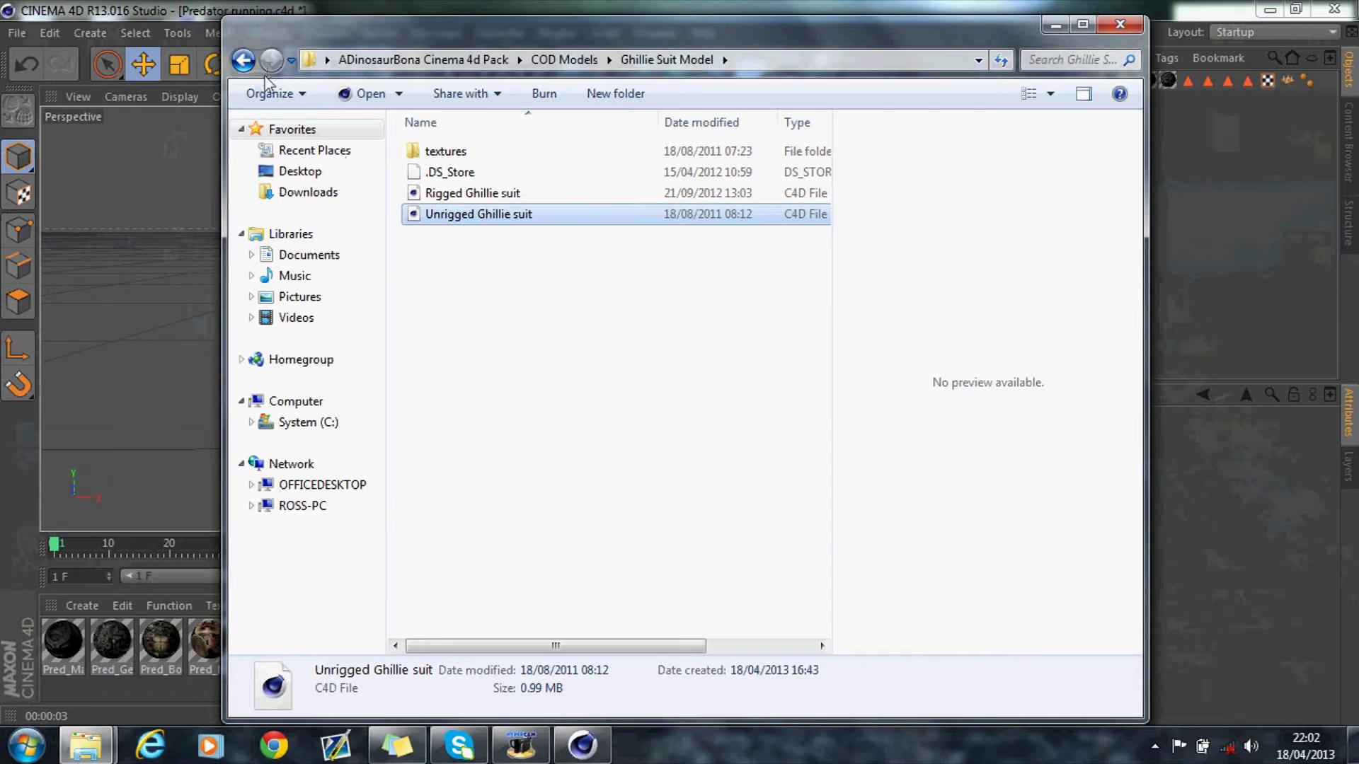
left_click(243, 59)
left_click(242, 60)
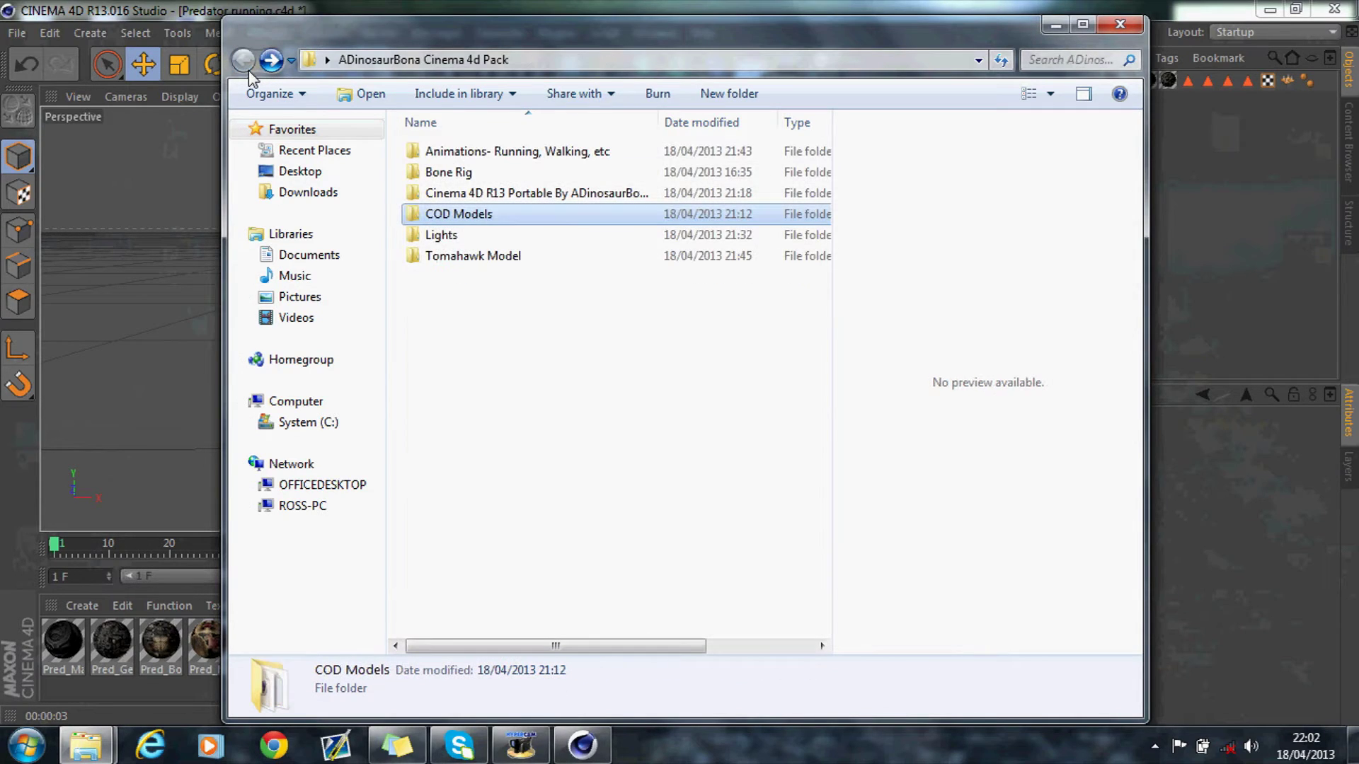
double_click(457, 173)
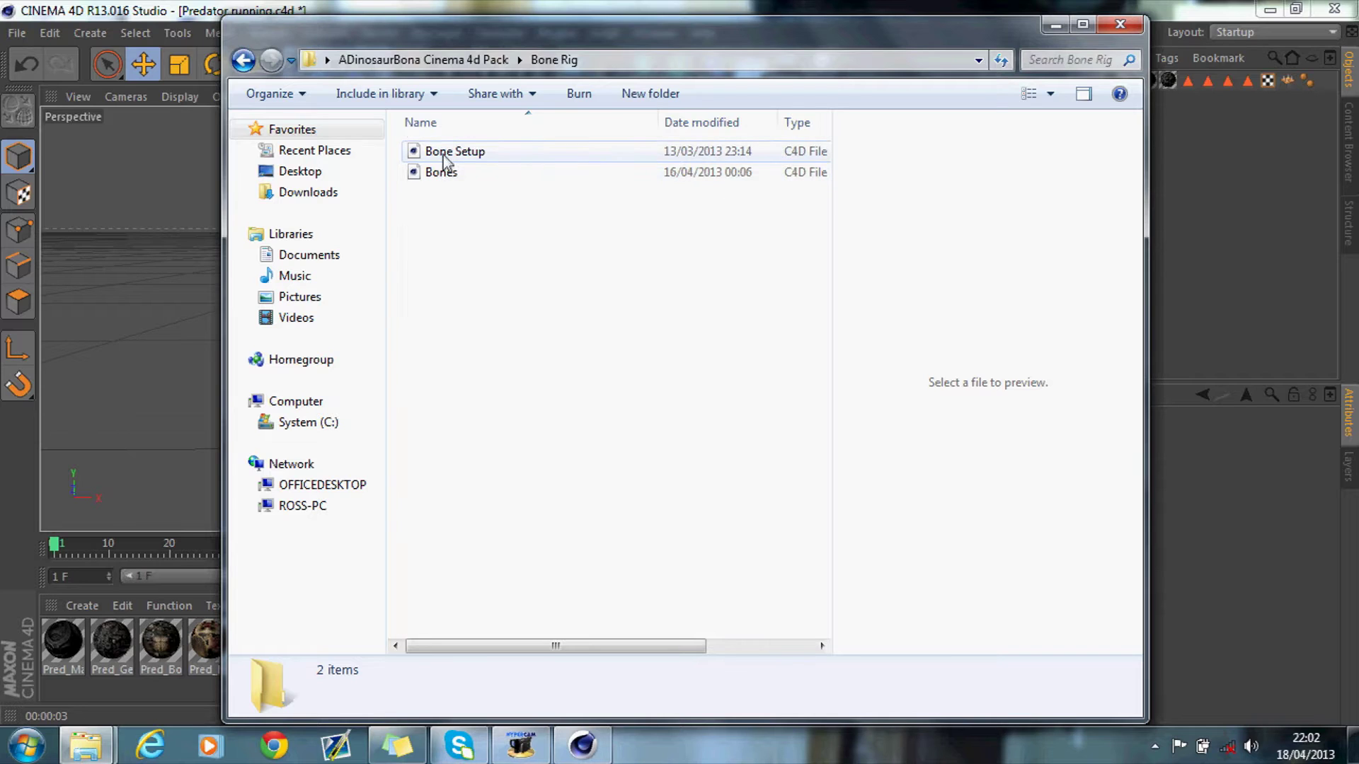
left_click(447, 153)
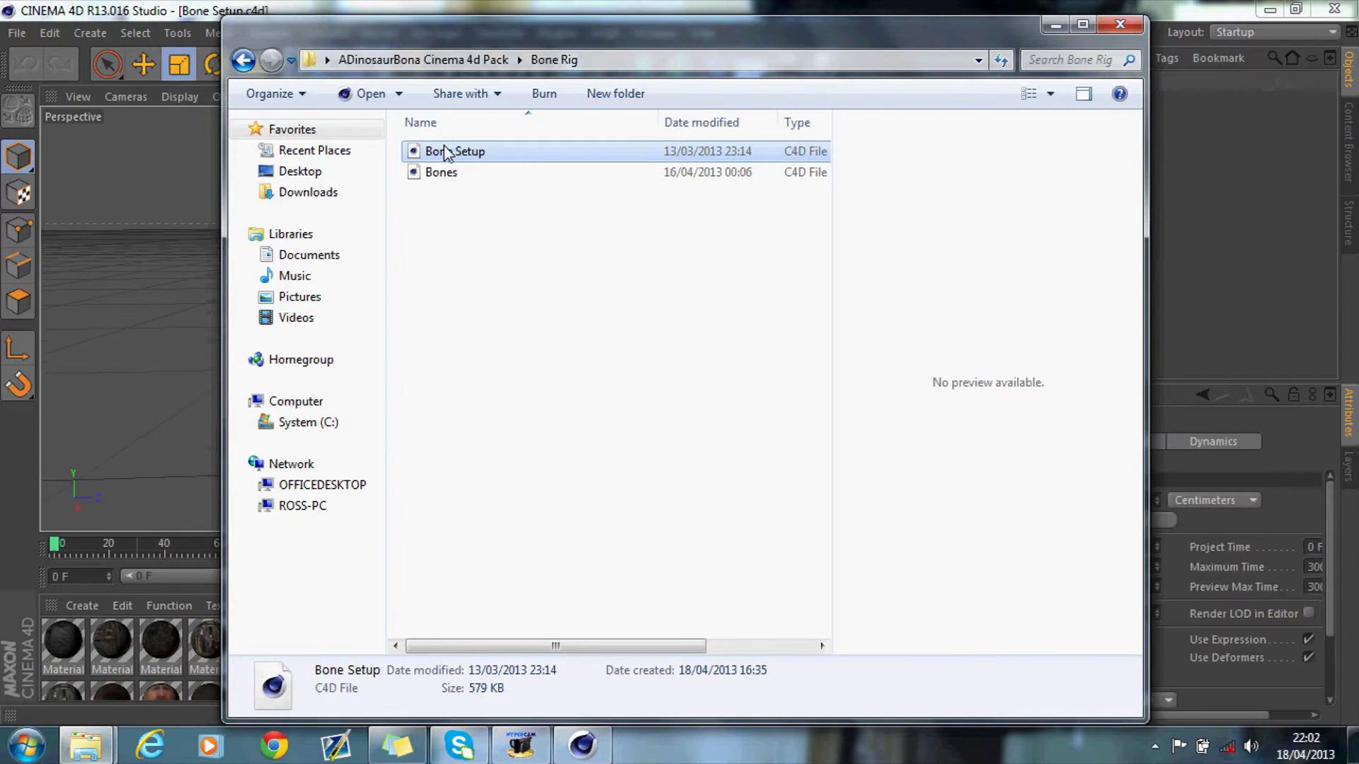
left_click(1251, 198)
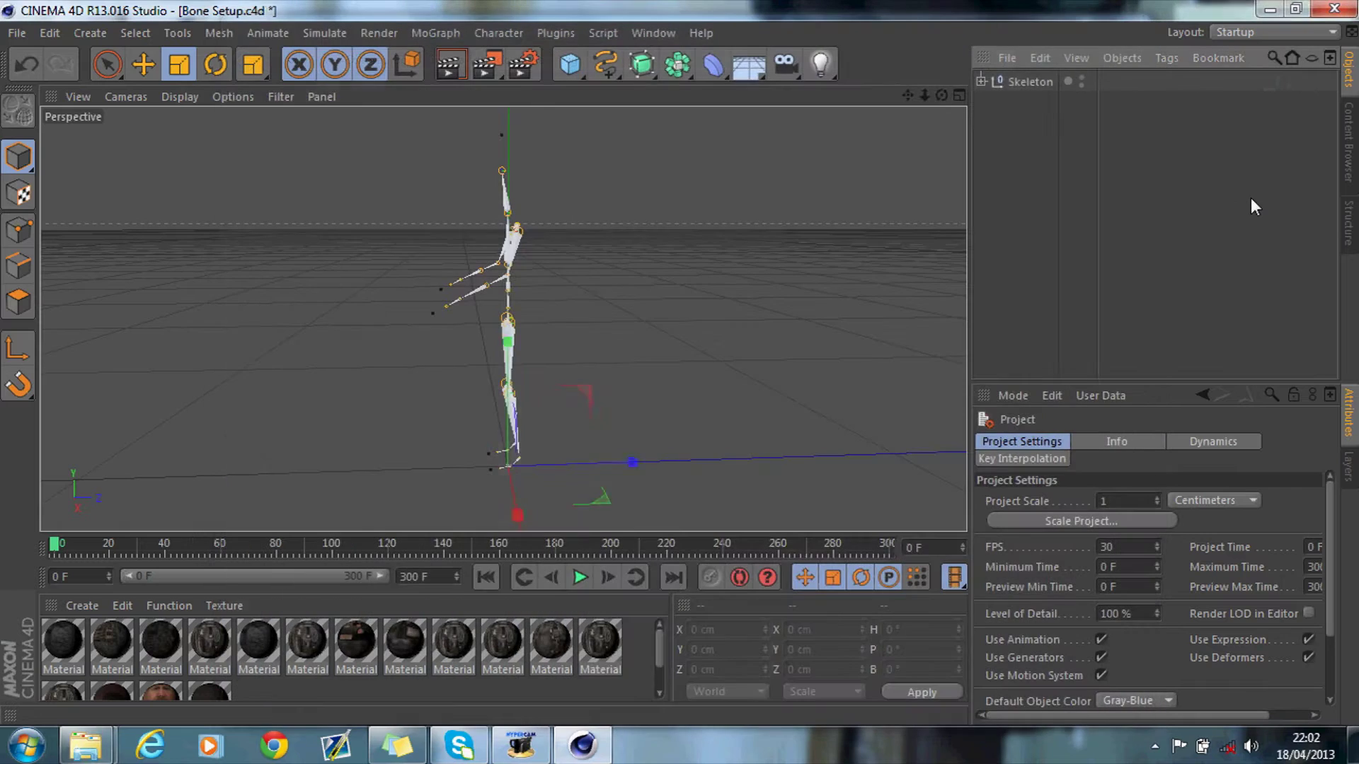
Step: Inspect the bone rig from the front and cut the Skeleton object out of the Bone Setup scene
left_click_drag(946, 97, 681, 364)
left_click_drag(906, 97, 1170, 166)
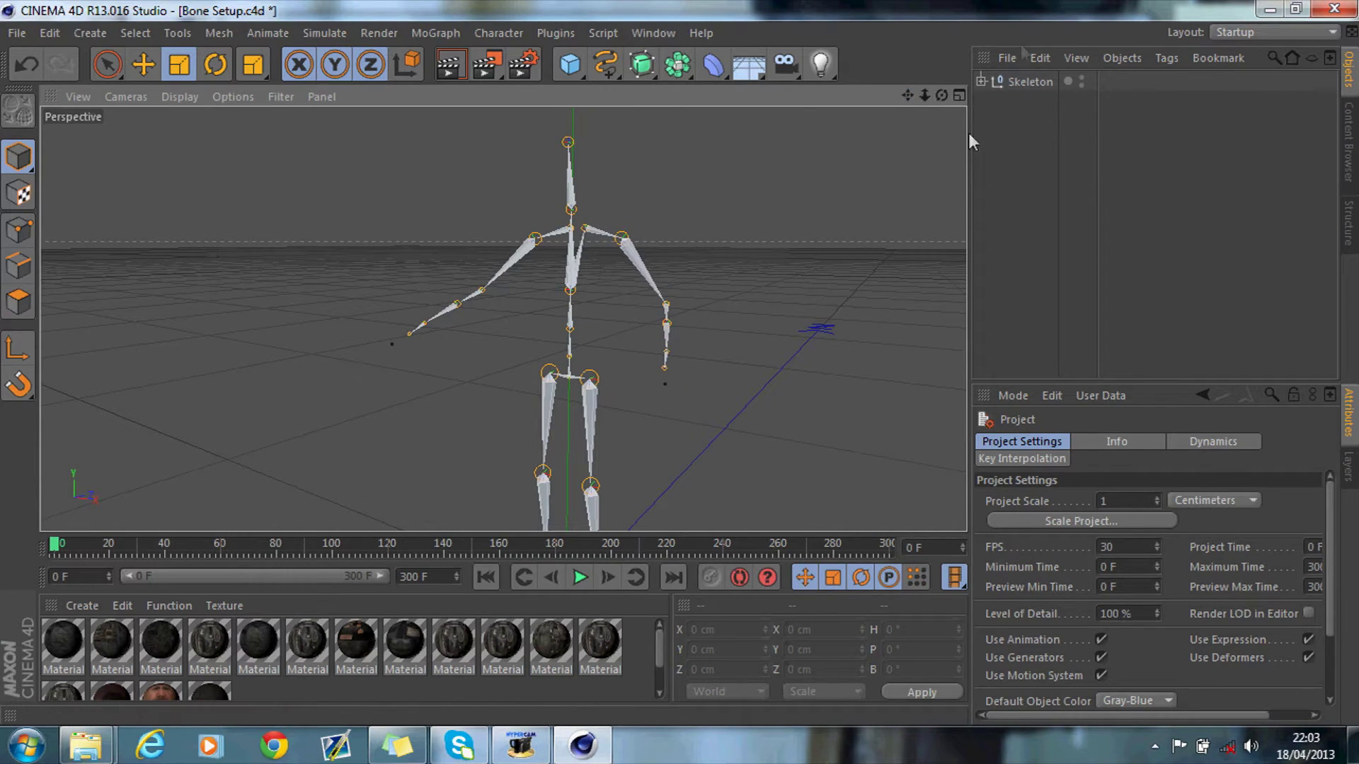
left_click(1032, 82)
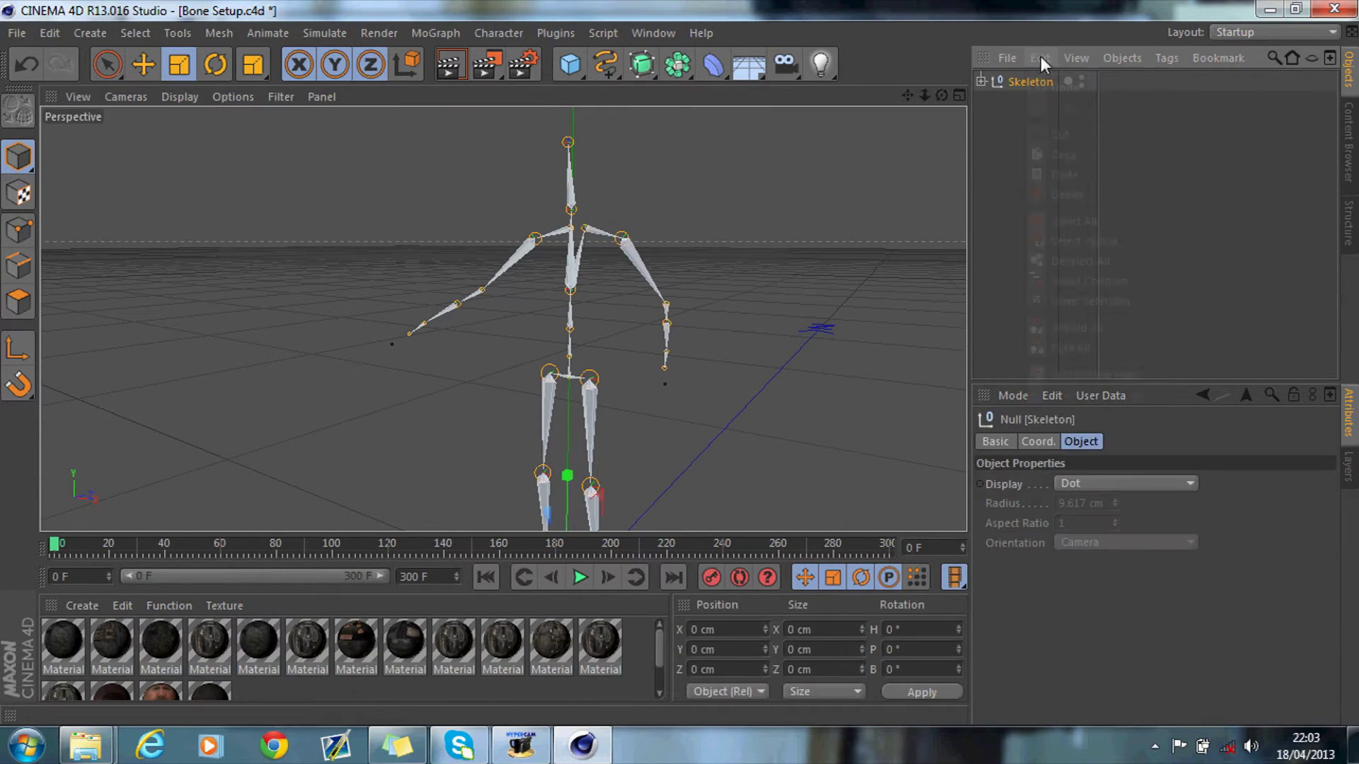
left_click(1040, 57)
left_click(1060, 134)
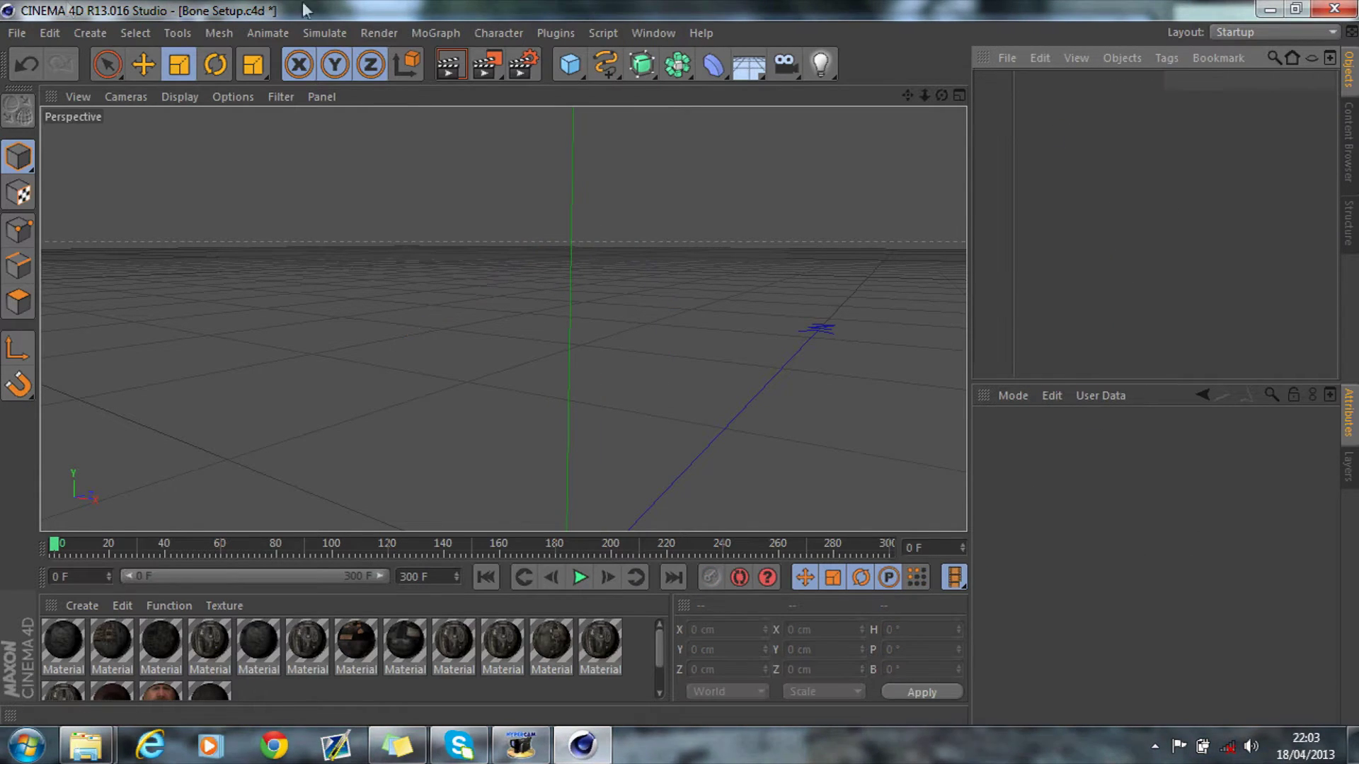
Step: Close the Bone Setup project without saving its changes
left_click(17, 33)
left_click(50, 149)
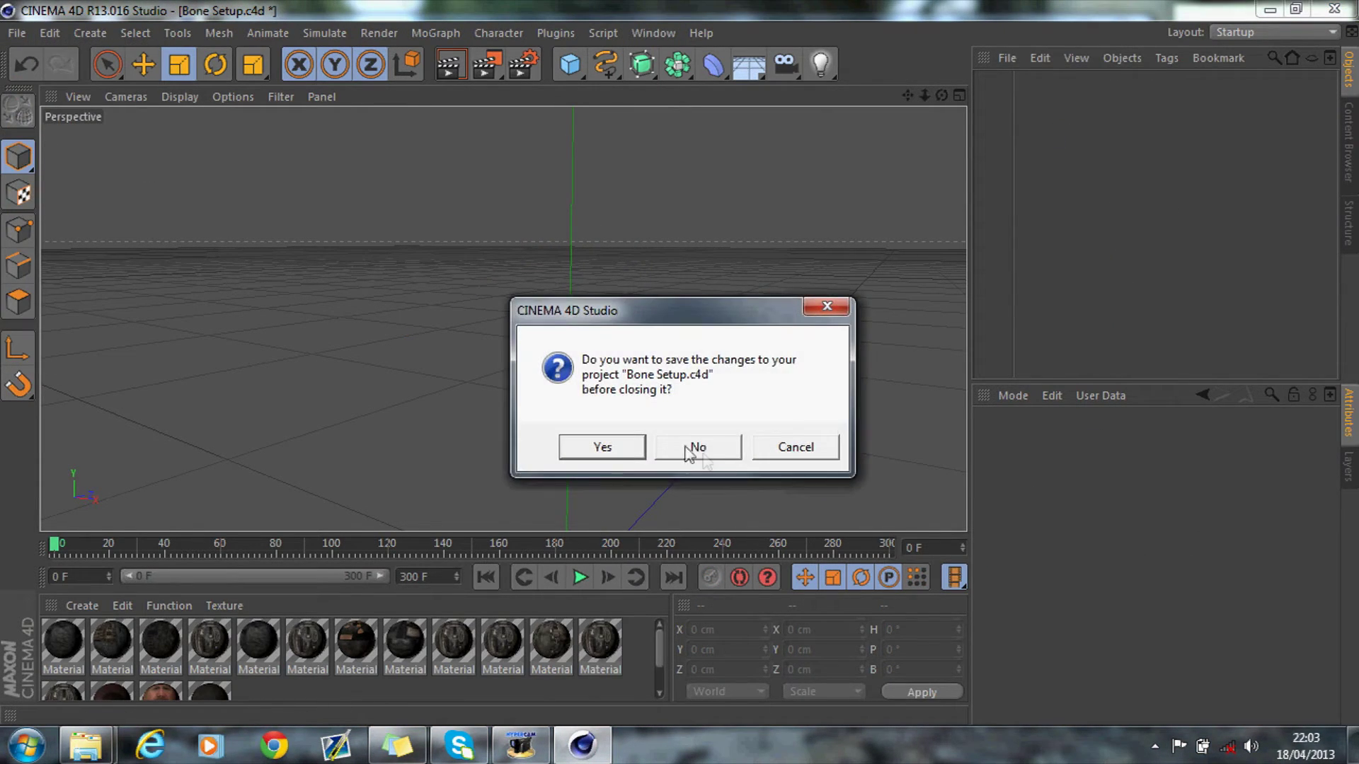
left_click(693, 446)
Step: Paste the Skeleton object into the Predator running scene
left_click_drag(924, 97, 944, 97)
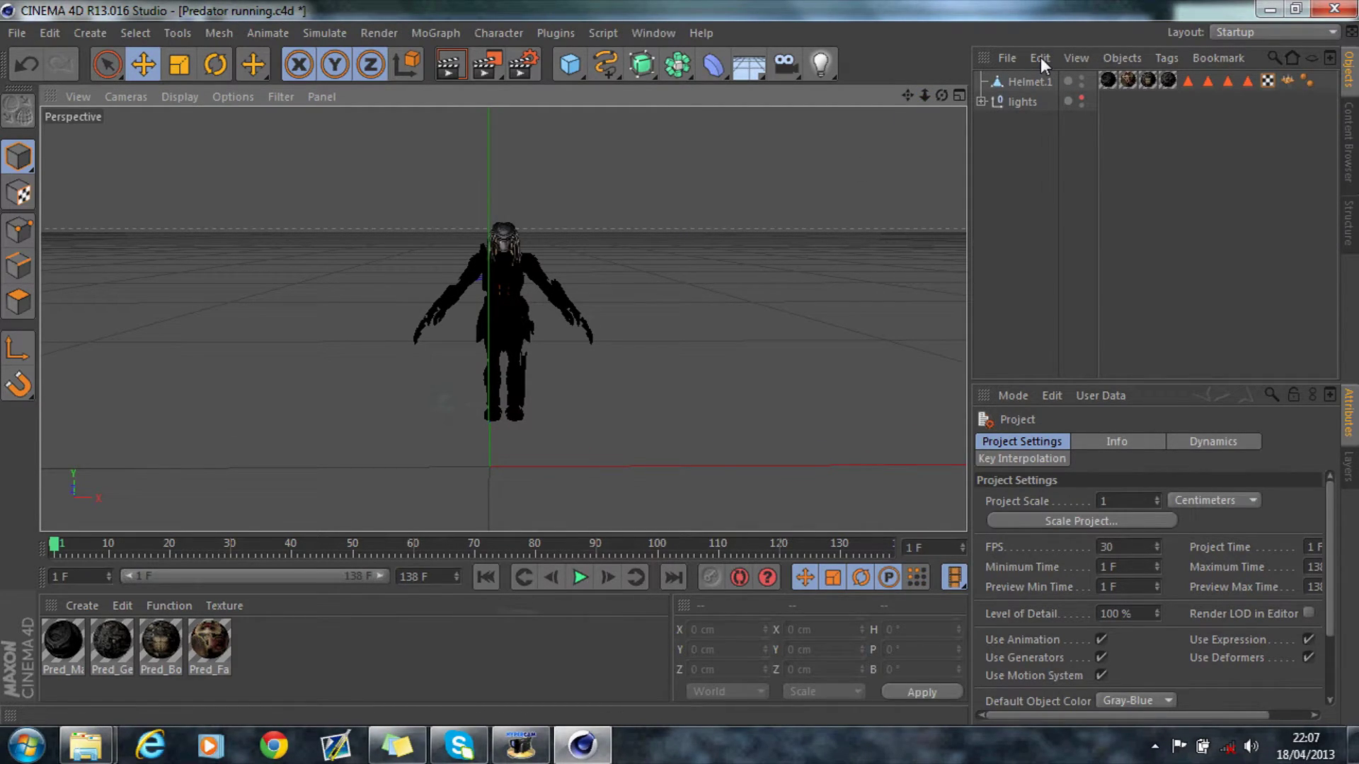
left_click(1040, 57)
left_click(1053, 171)
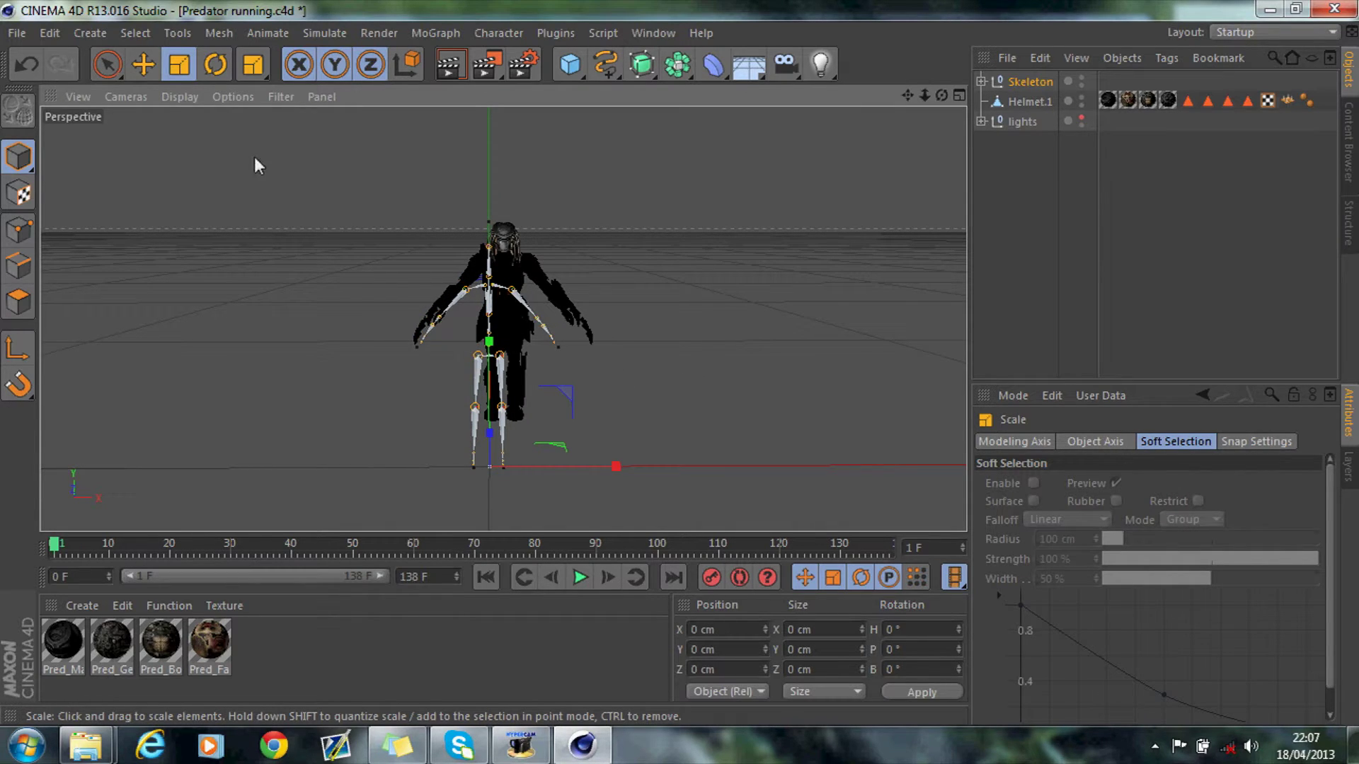
Step: Move the skeleton into the Predator model, to about 2.6 cm in X and 23.9 cm in Z
left_click(139, 66)
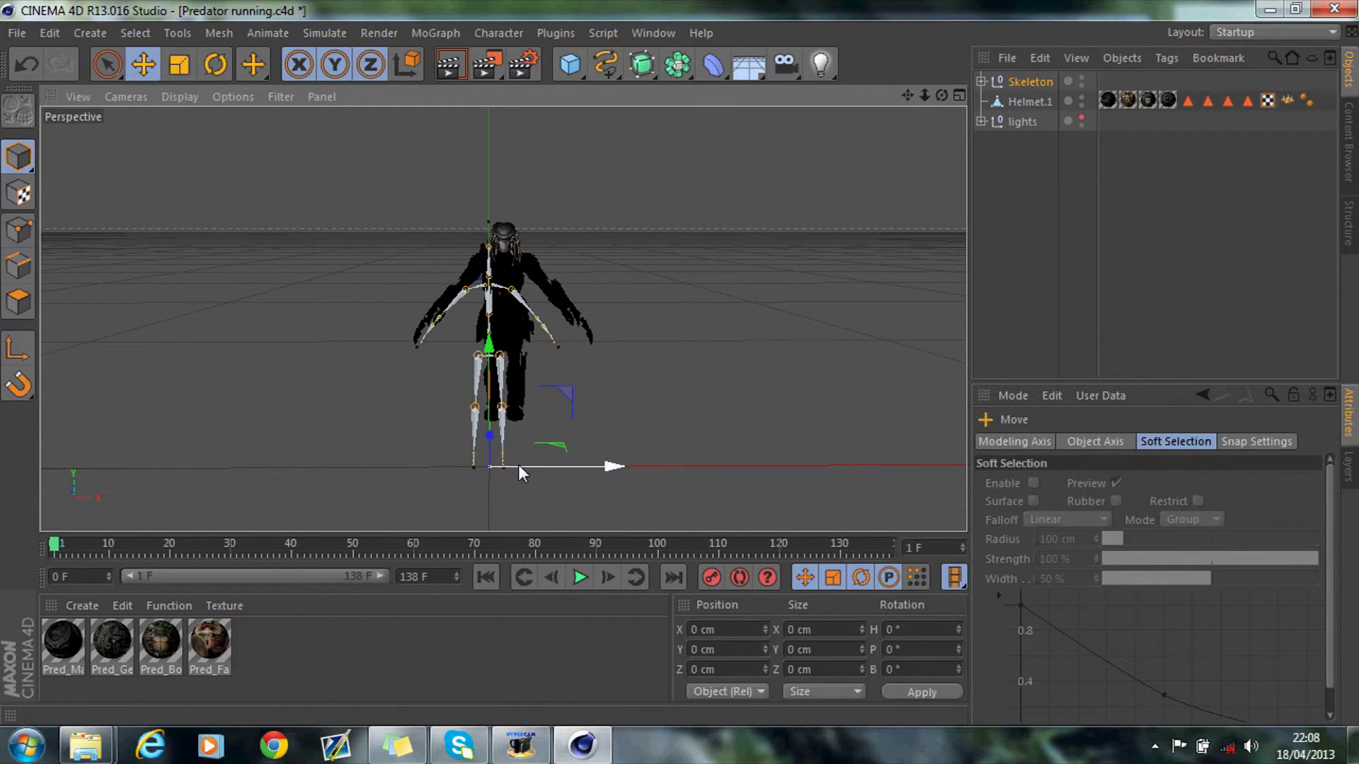
left_click_drag(519, 465, 541, 464)
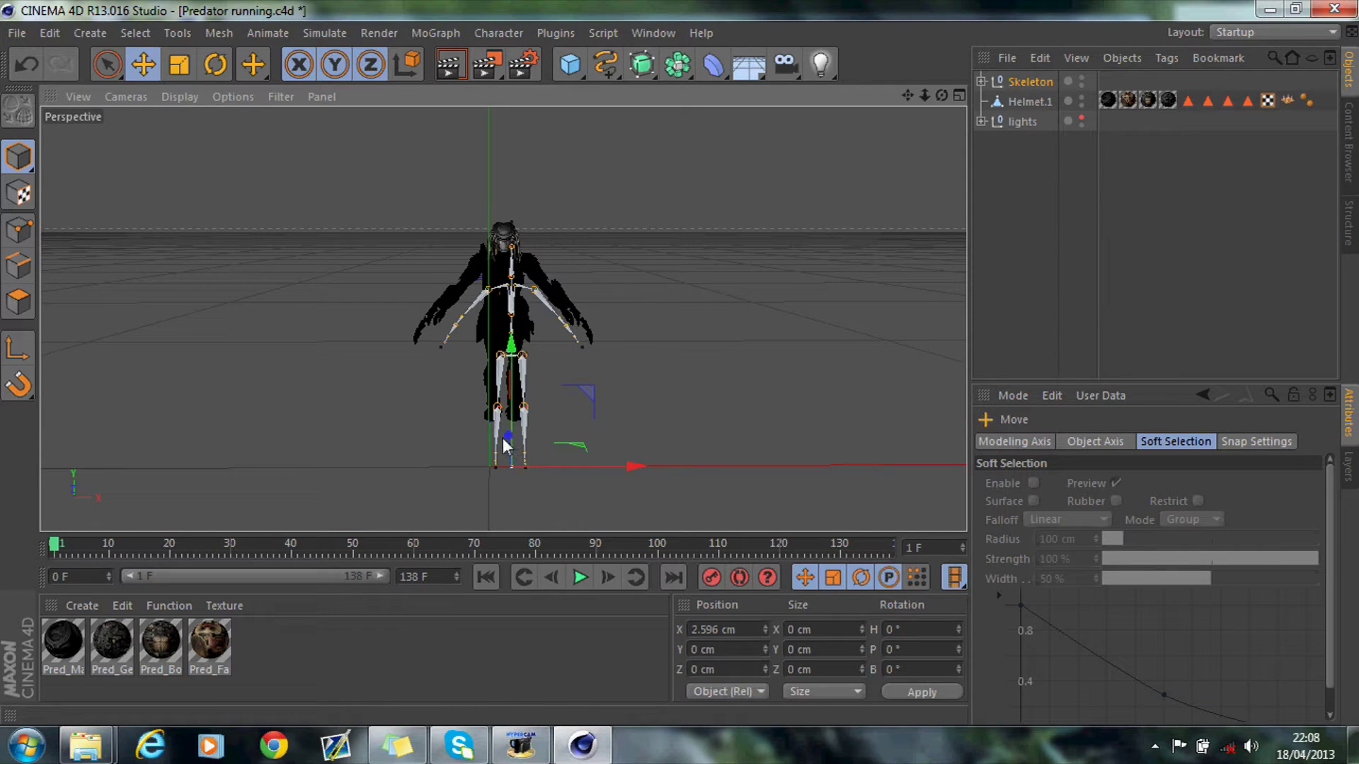
left_click_drag(507, 444, 501, 400)
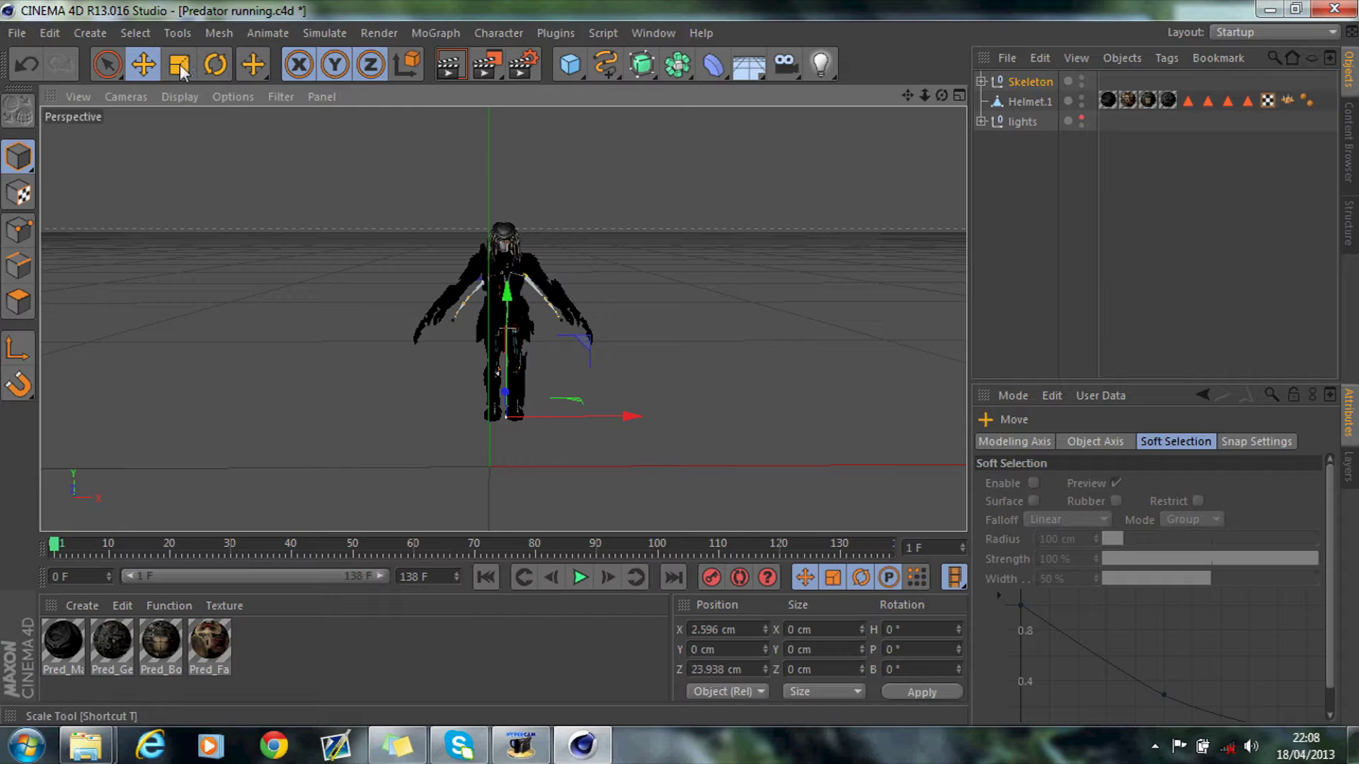
Step: Scale the skeleton up slightly to fit the Predator and shift it to about 2.29 cm in X
key("t")
left_click_drag(564, 373, 593, 363)
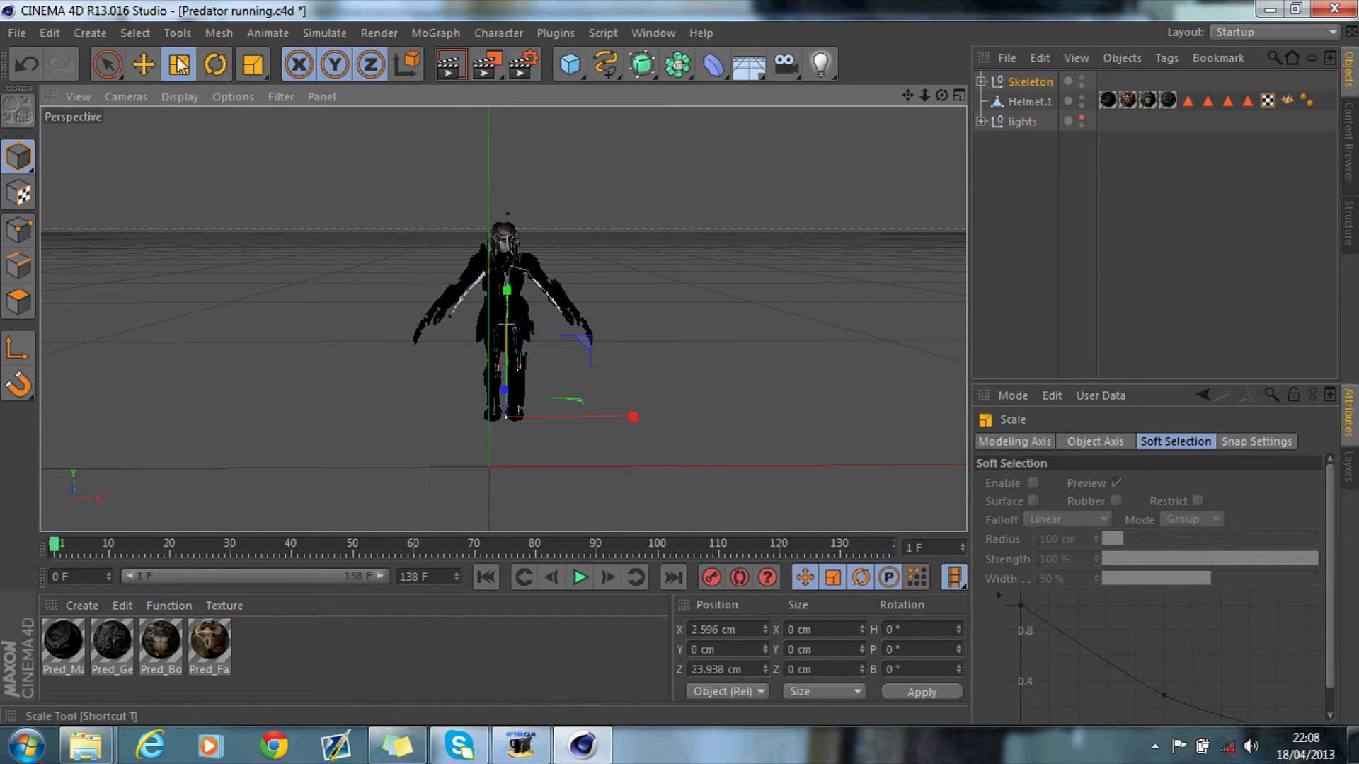
left_click(143, 65)
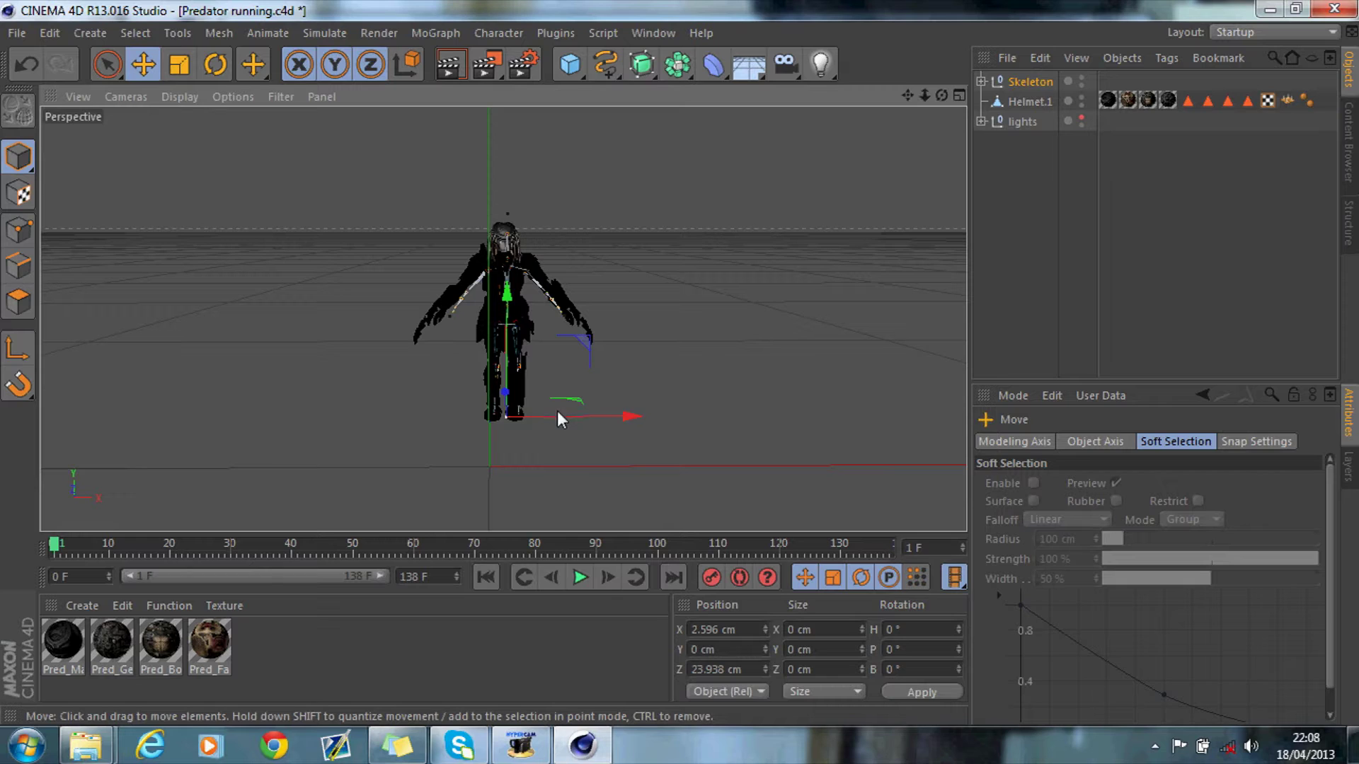
left_click_drag(558, 415, 556, 415)
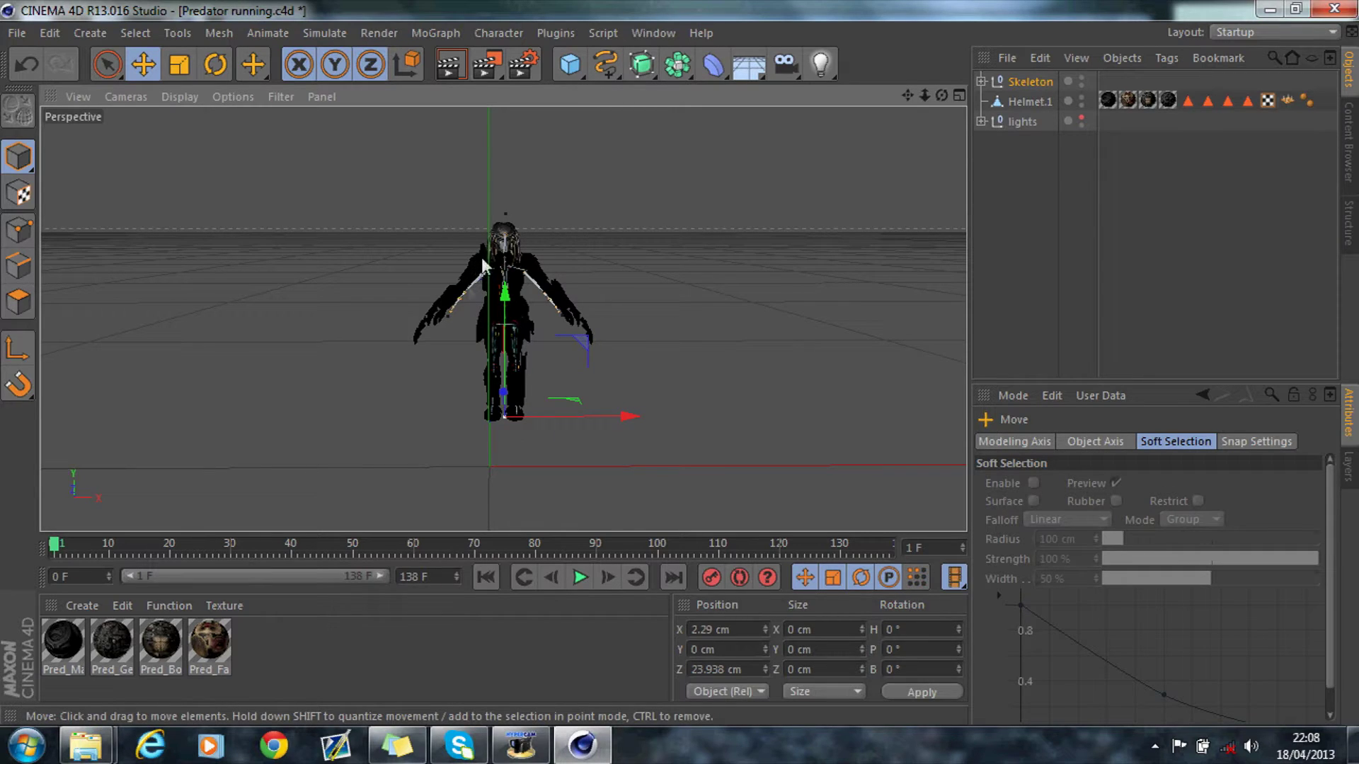
Step: Expand the skeleton hierarchy and rotate RightClavicleJoint to a heading of about 272° to raise the right arm bones
left_click_drag(924, 95, 911, 226)
left_click(980, 81)
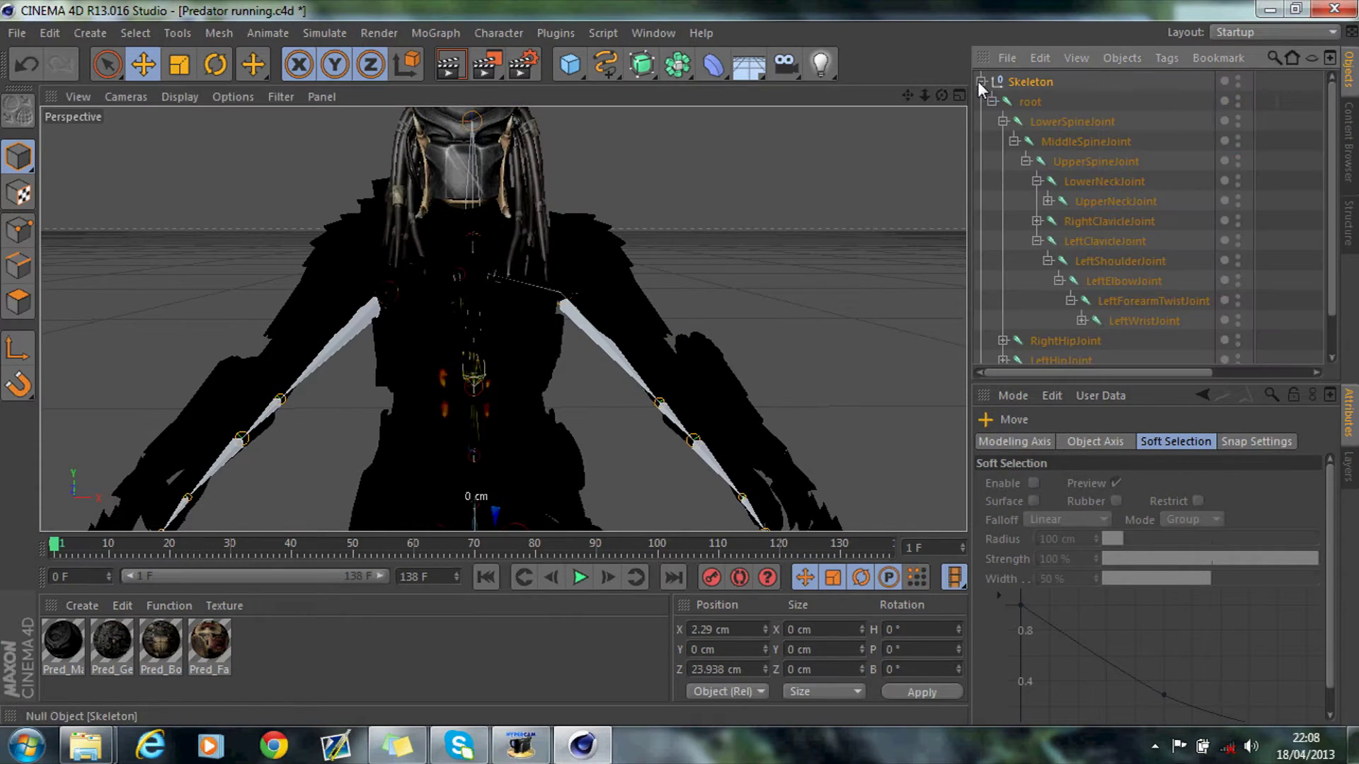
left_click(1099, 219)
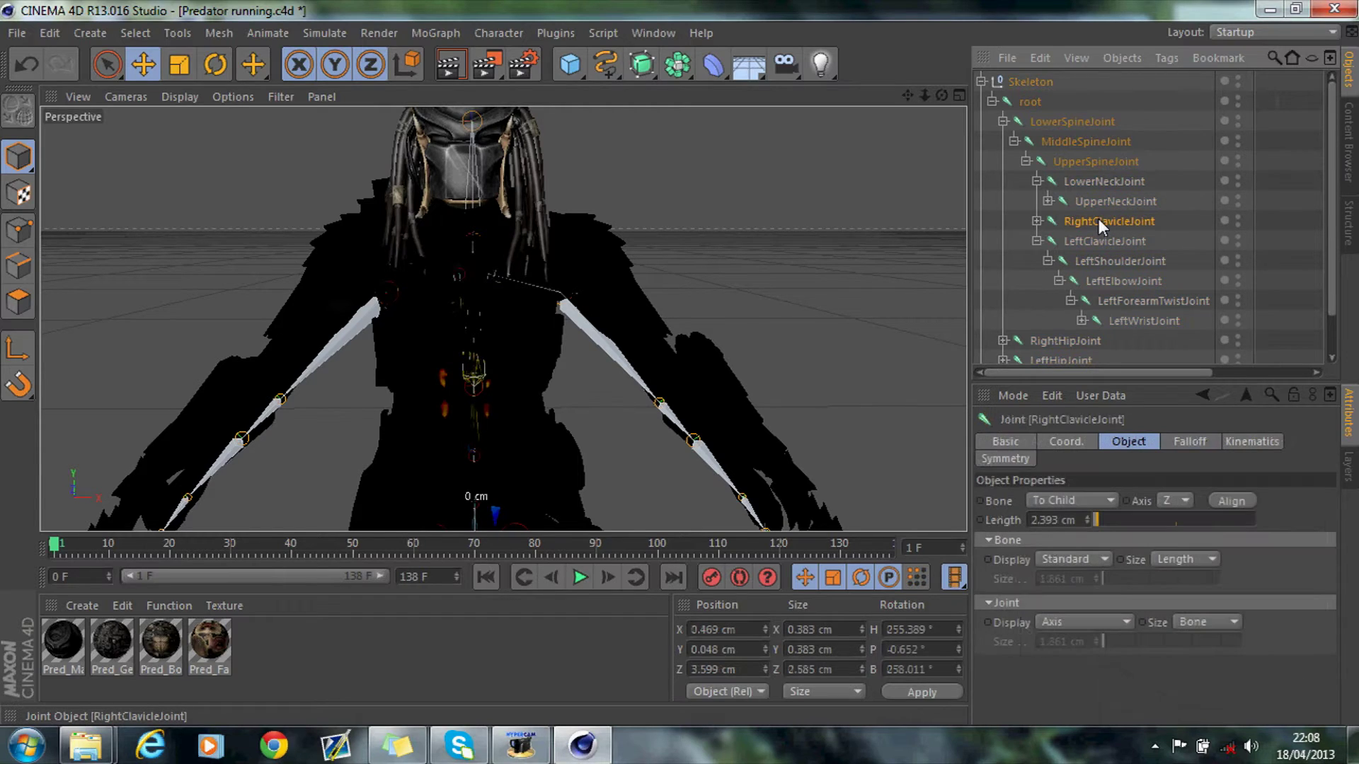
left_click(214, 67)
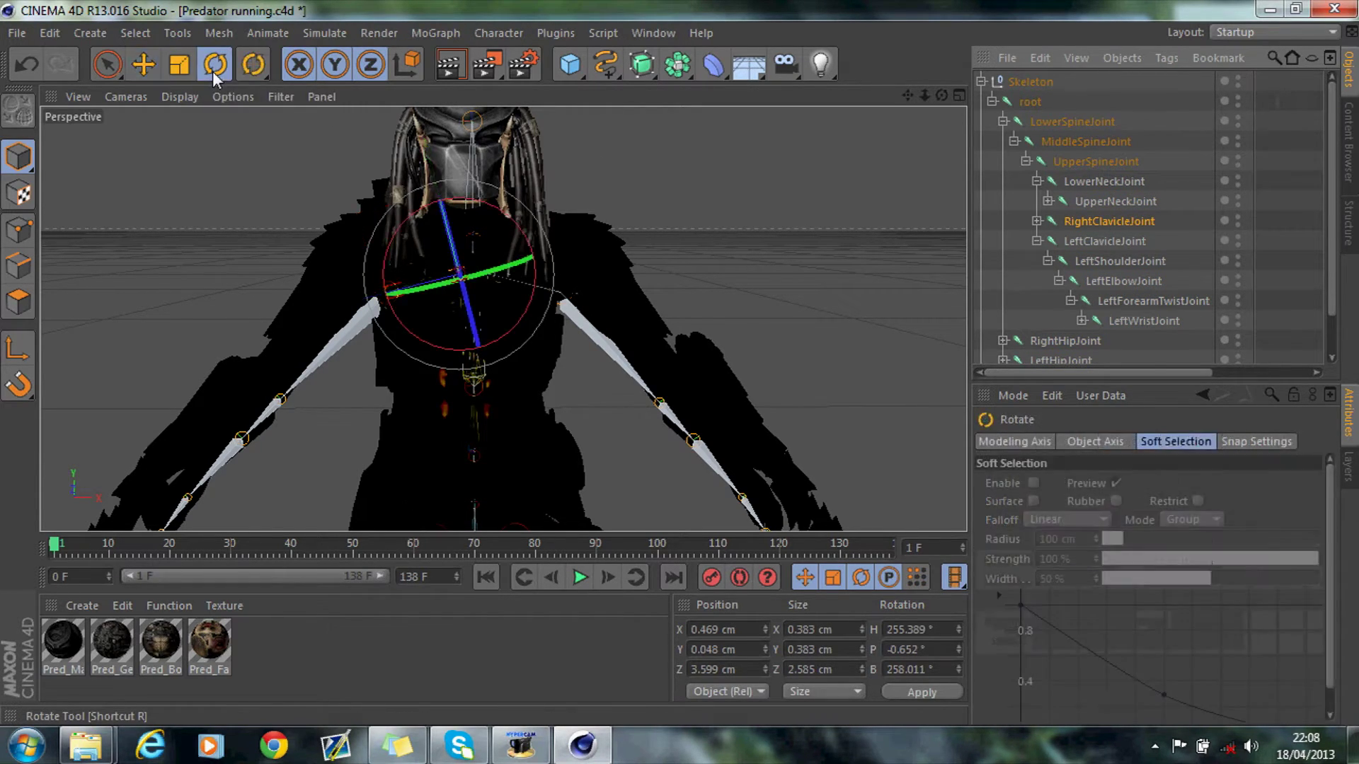
left_click_drag(393, 241, 414, 235)
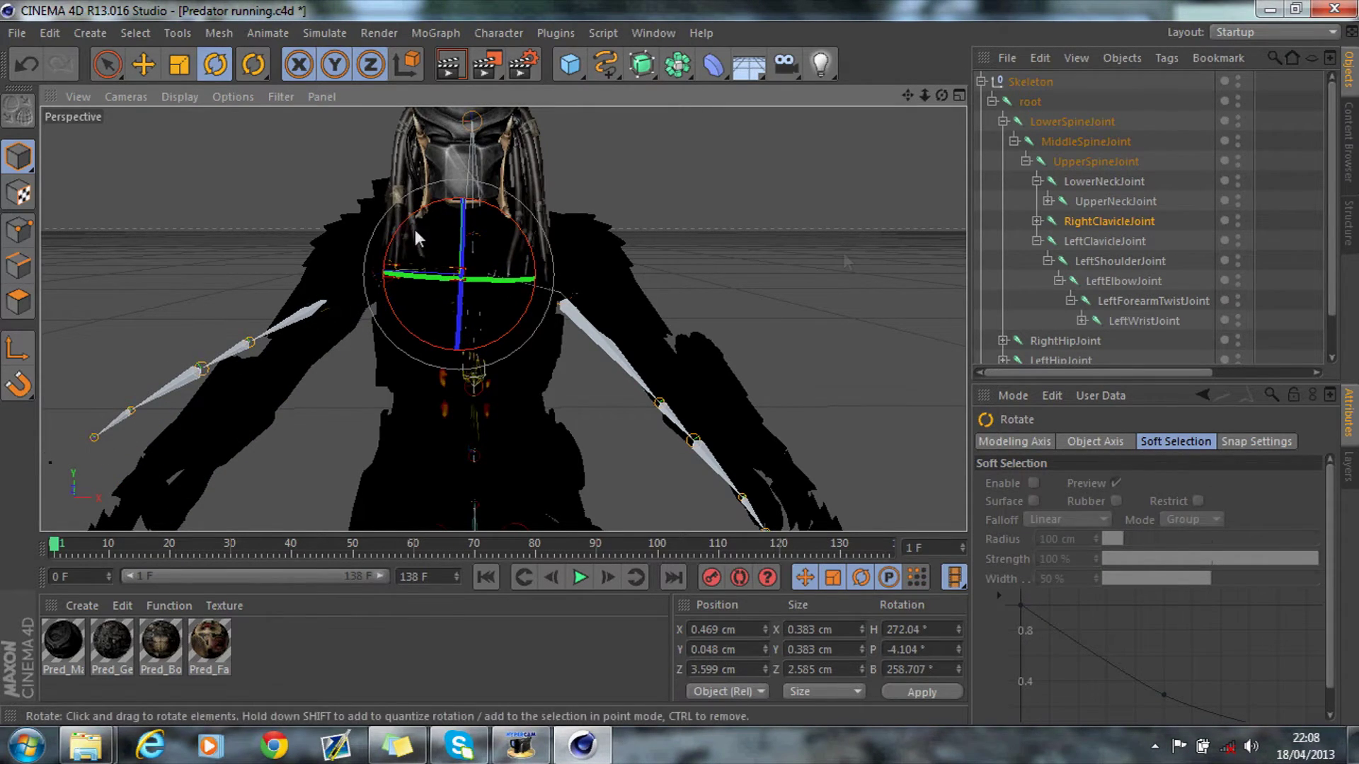
Step: Rotate RightShoulderJoint and RightElbowJoint so the arm bones follow the Predator's right arm
left_click(1037, 221)
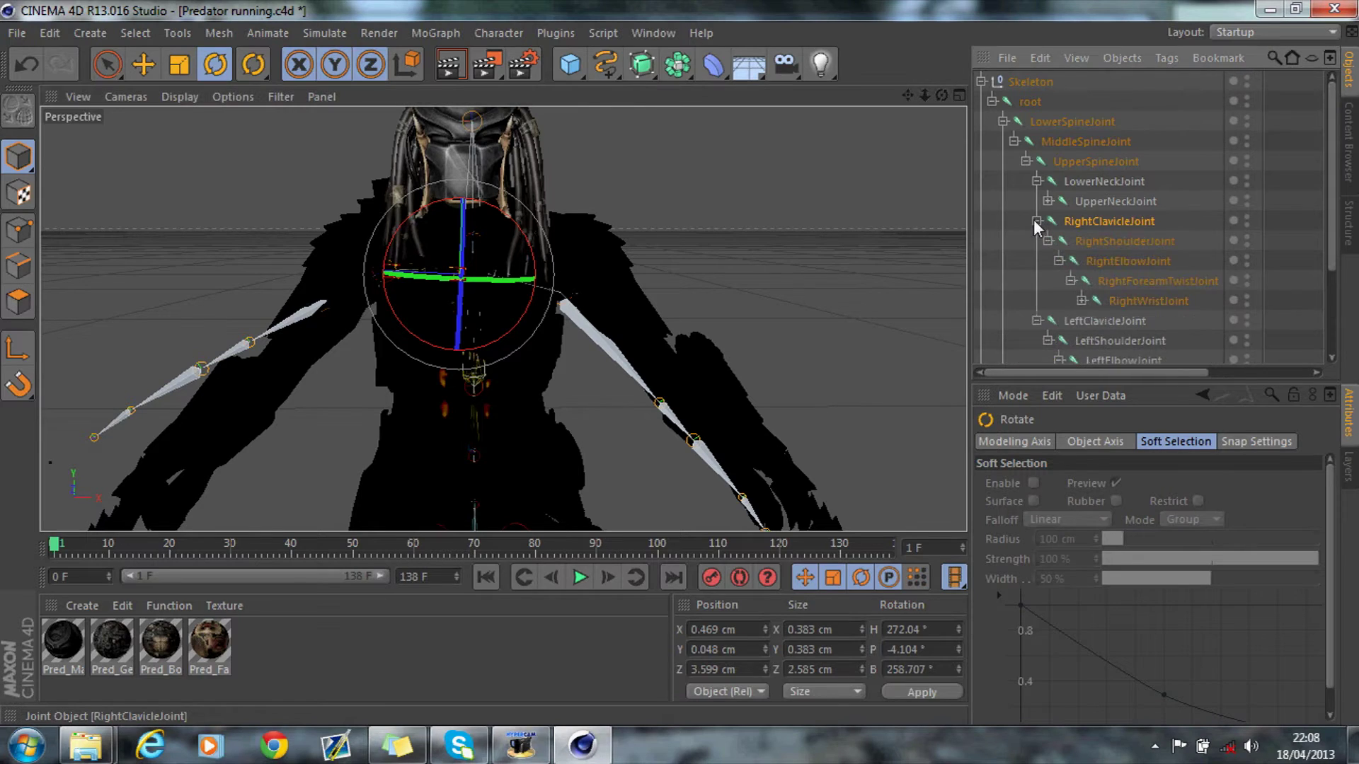
left_click(1109, 242)
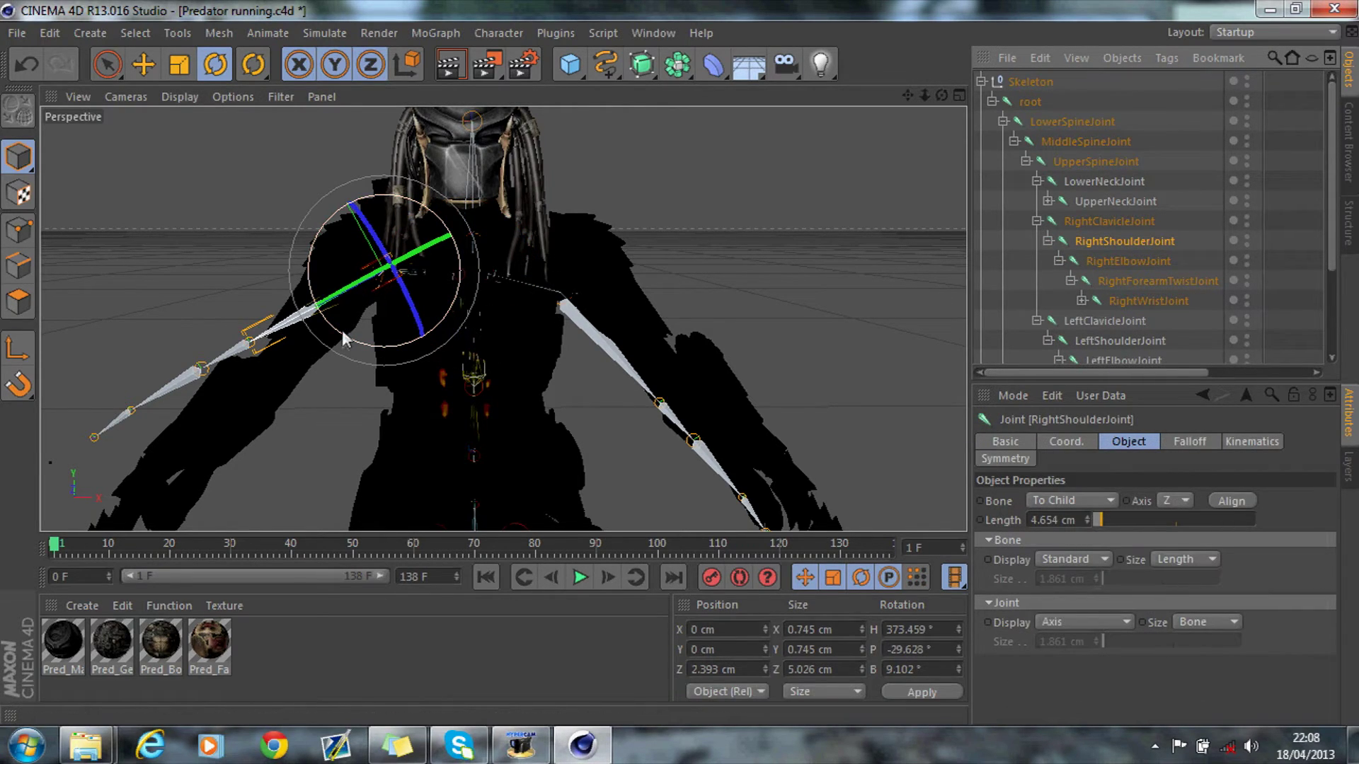
left_click_drag(343, 343, 355, 342)
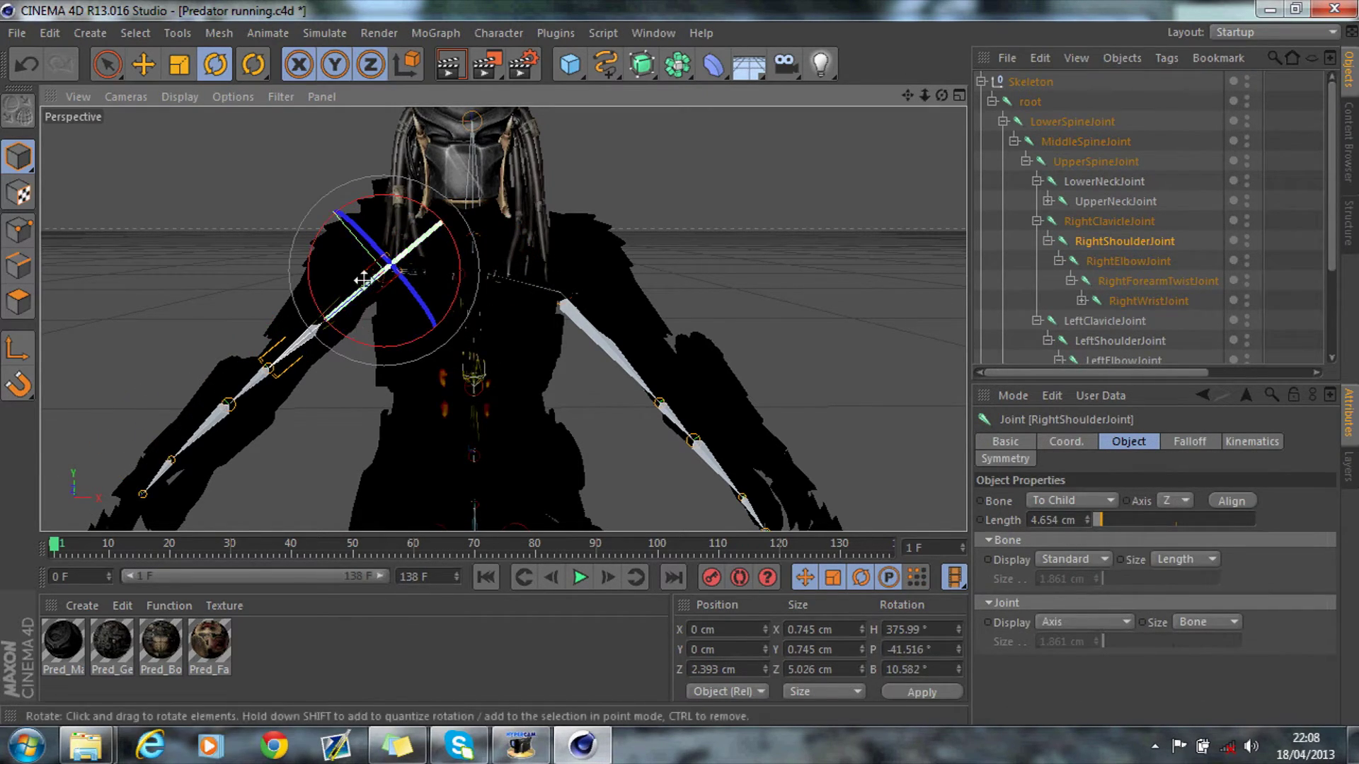
left_click_drag(365, 290, 333, 320)
left_click(1116, 260)
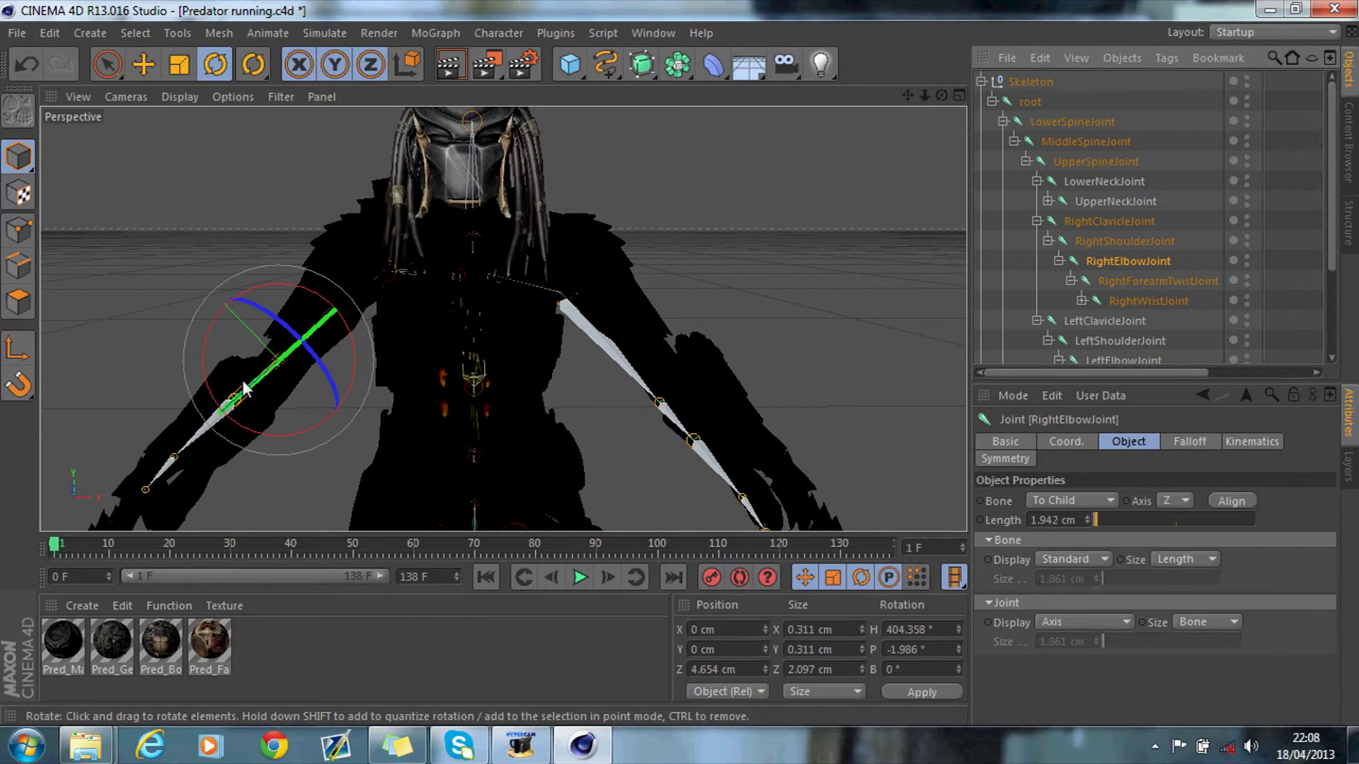
left_click_drag(243, 392, 187, 443)
Step: Select RightForearmTwistJoint and examine how the arm and leg bones sit inside the Predator from an angled view
left_click(1131, 286)
left_click(959, 92)
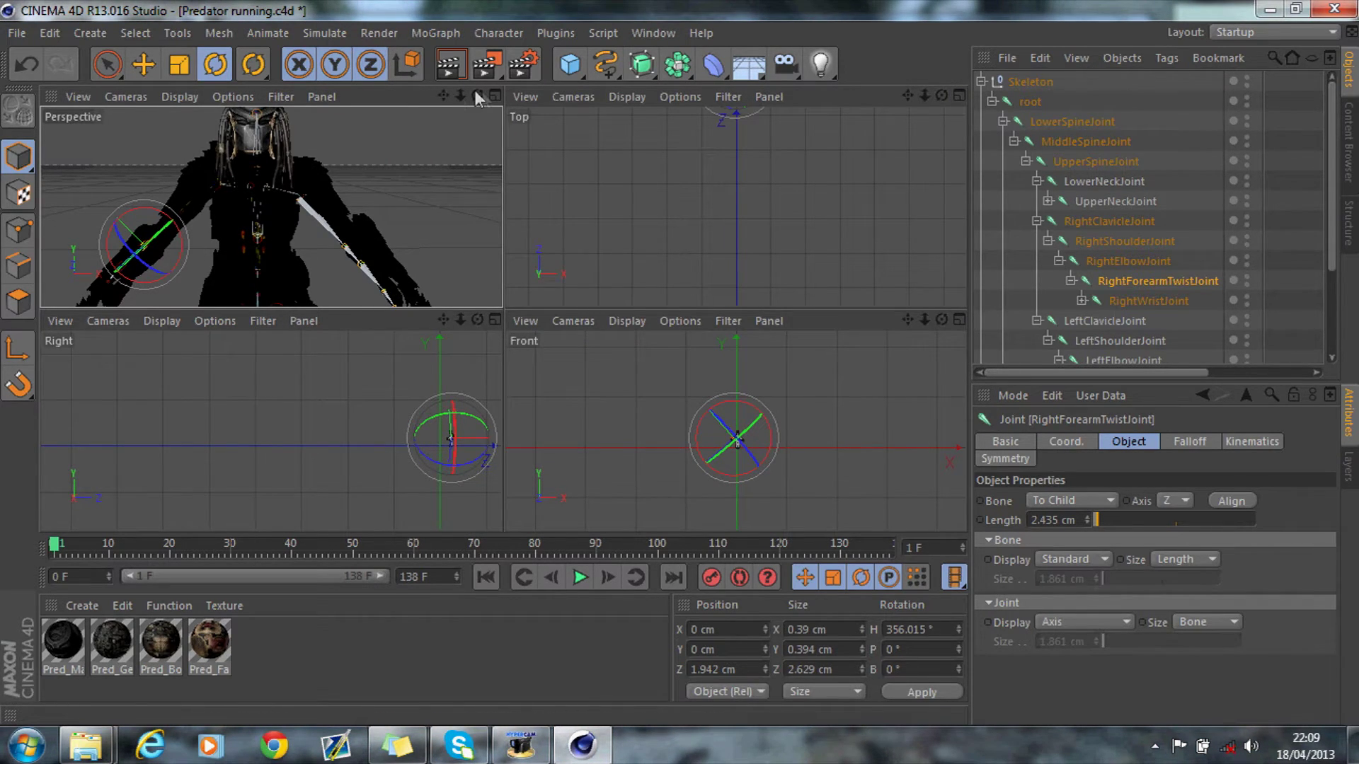
left_click(493, 97)
left_click_drag(940, 97, 1132, 131)
mouse_move(941, 96)
left_mouse_down()
mouse_move(1033, 113)
mouse_move(942, 99)
left_mouse_up()
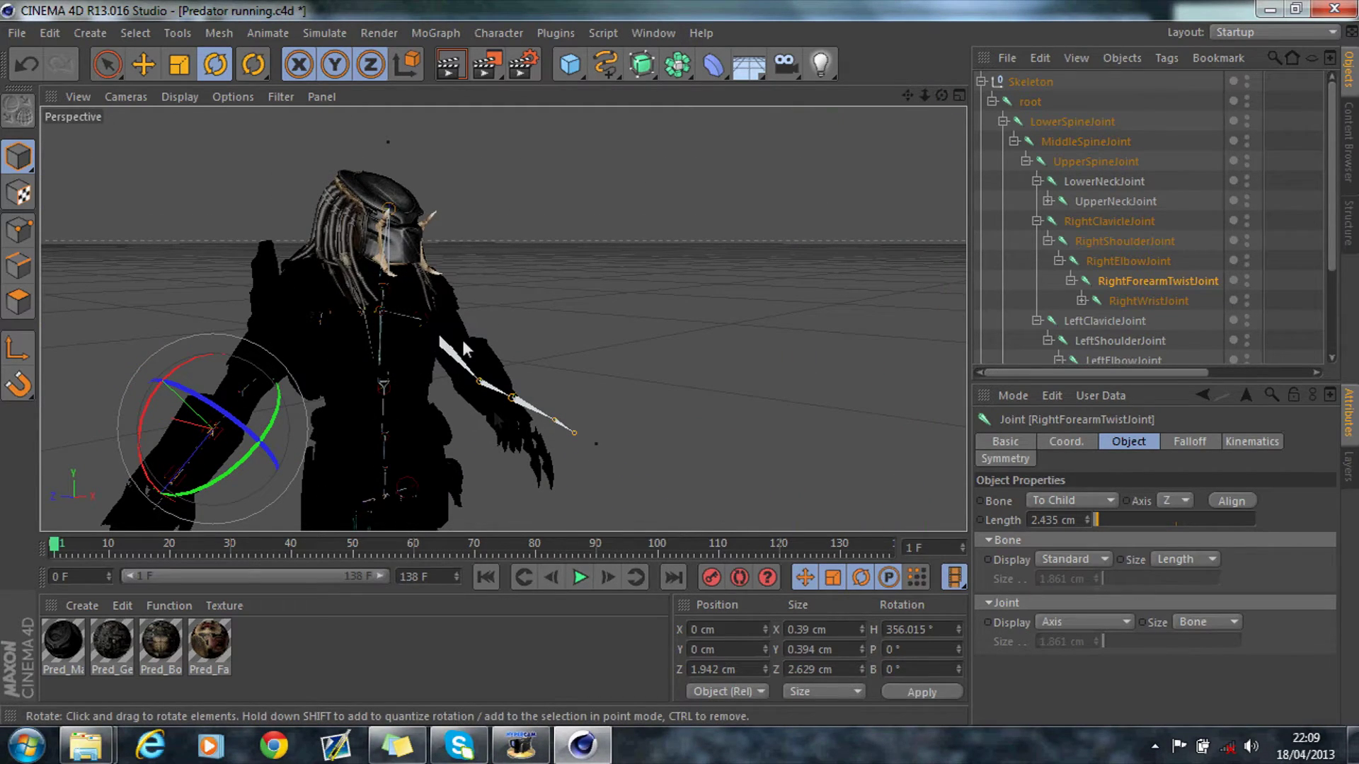
left_click_drag(908, 95, 924, 47)
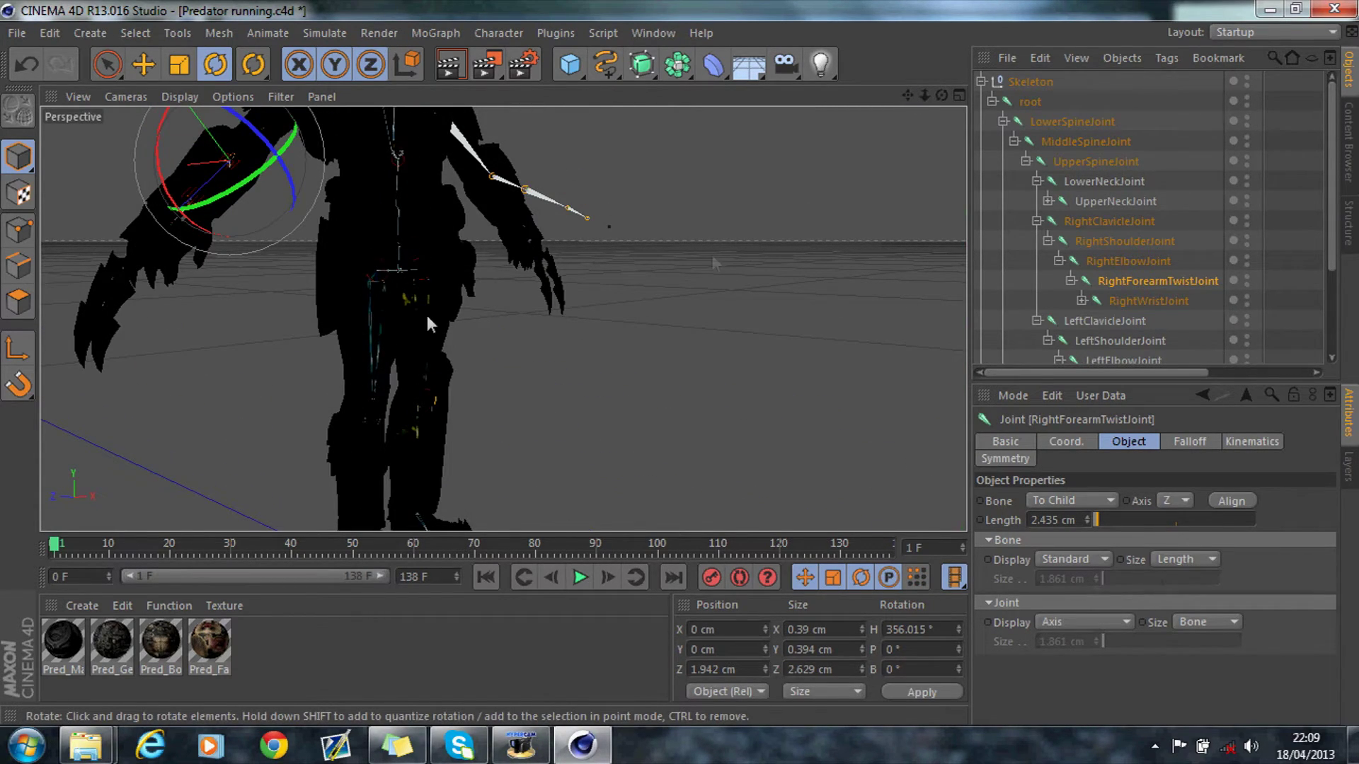
Step: Select the Skeleton with all its children together with Helmet.1 and add a Skin object
left_click(982, 82)
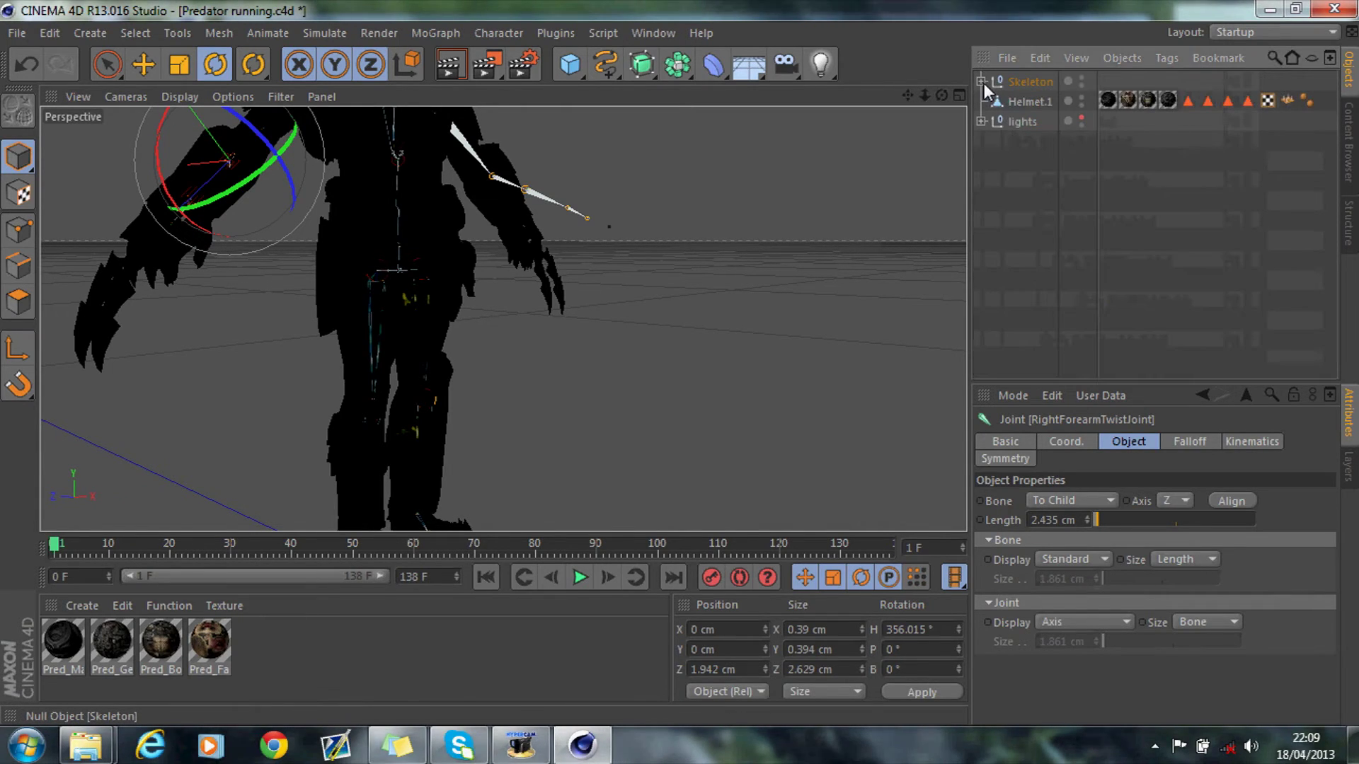
left_click(1030, 104)
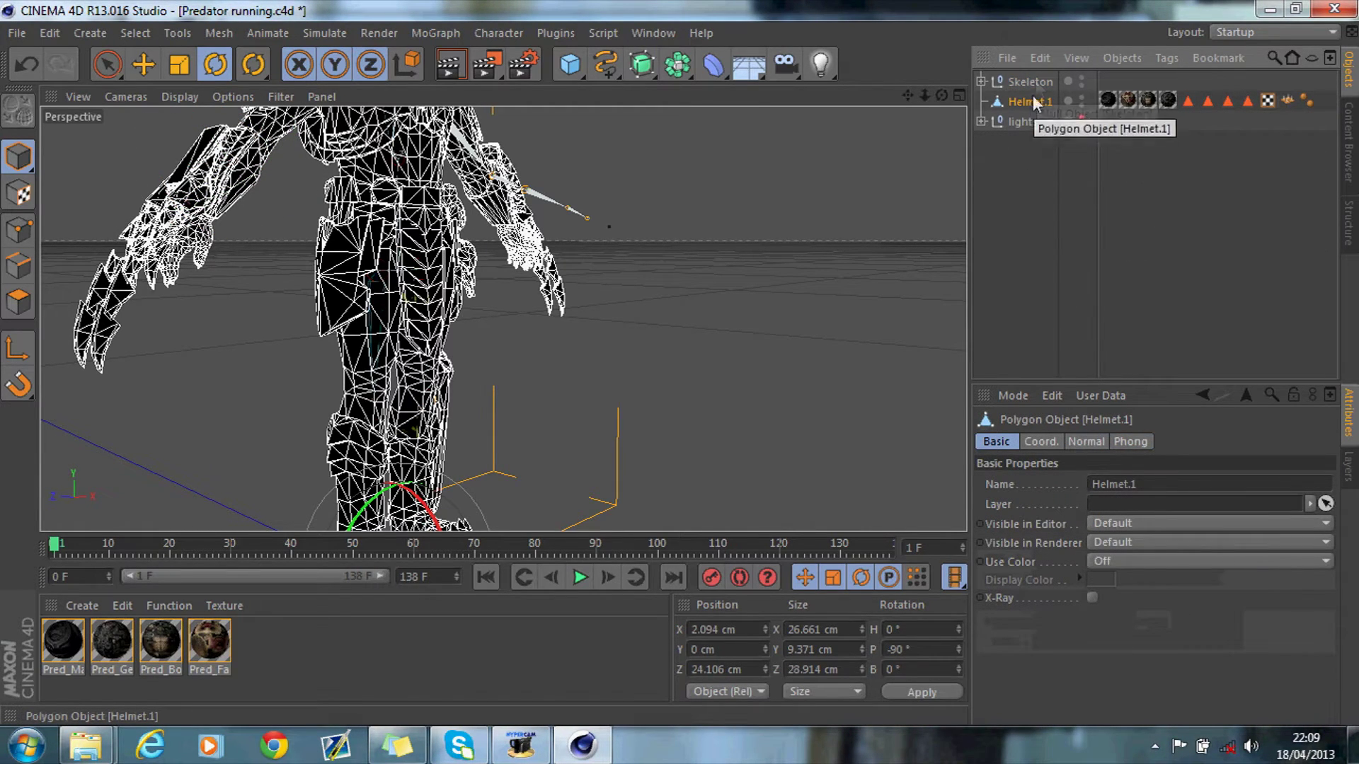
left_click(1034, 81)
right_click(1034, 82)
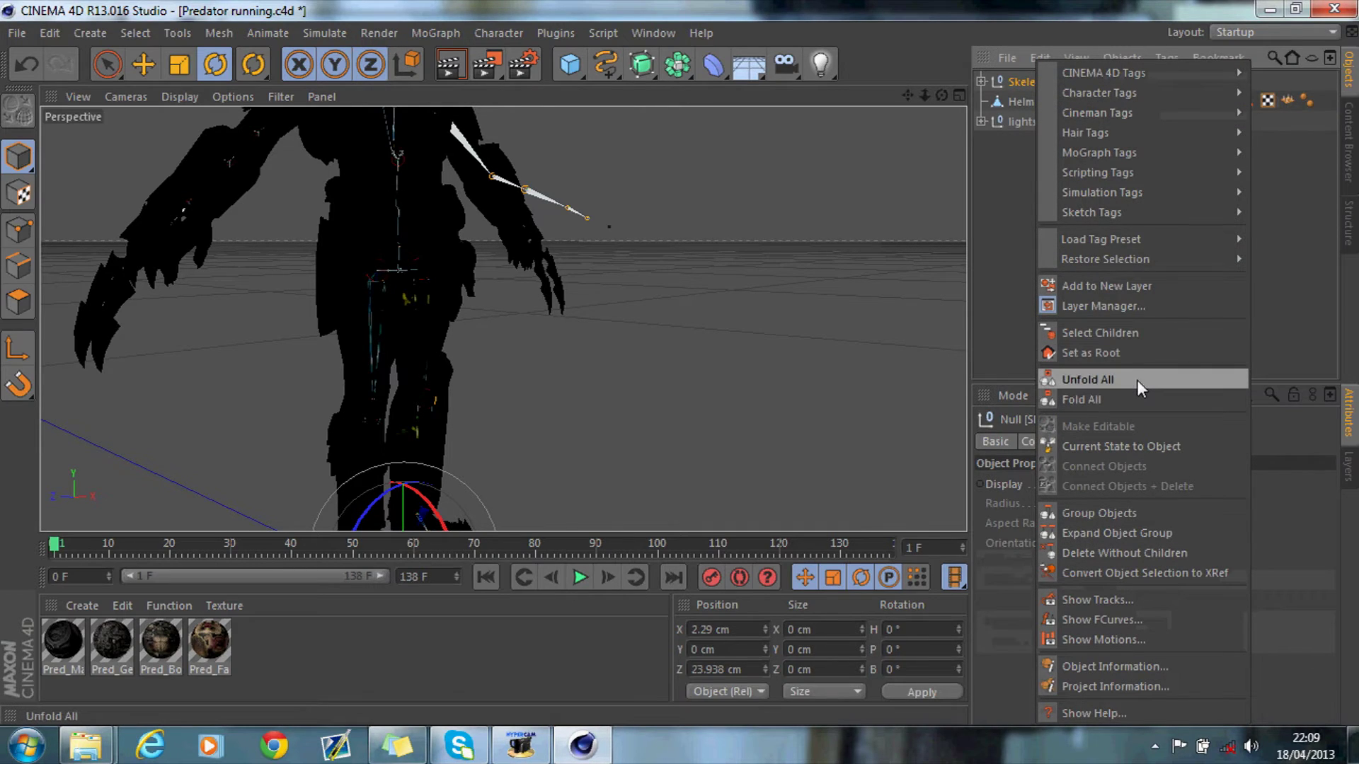
left_click(1134, 337)
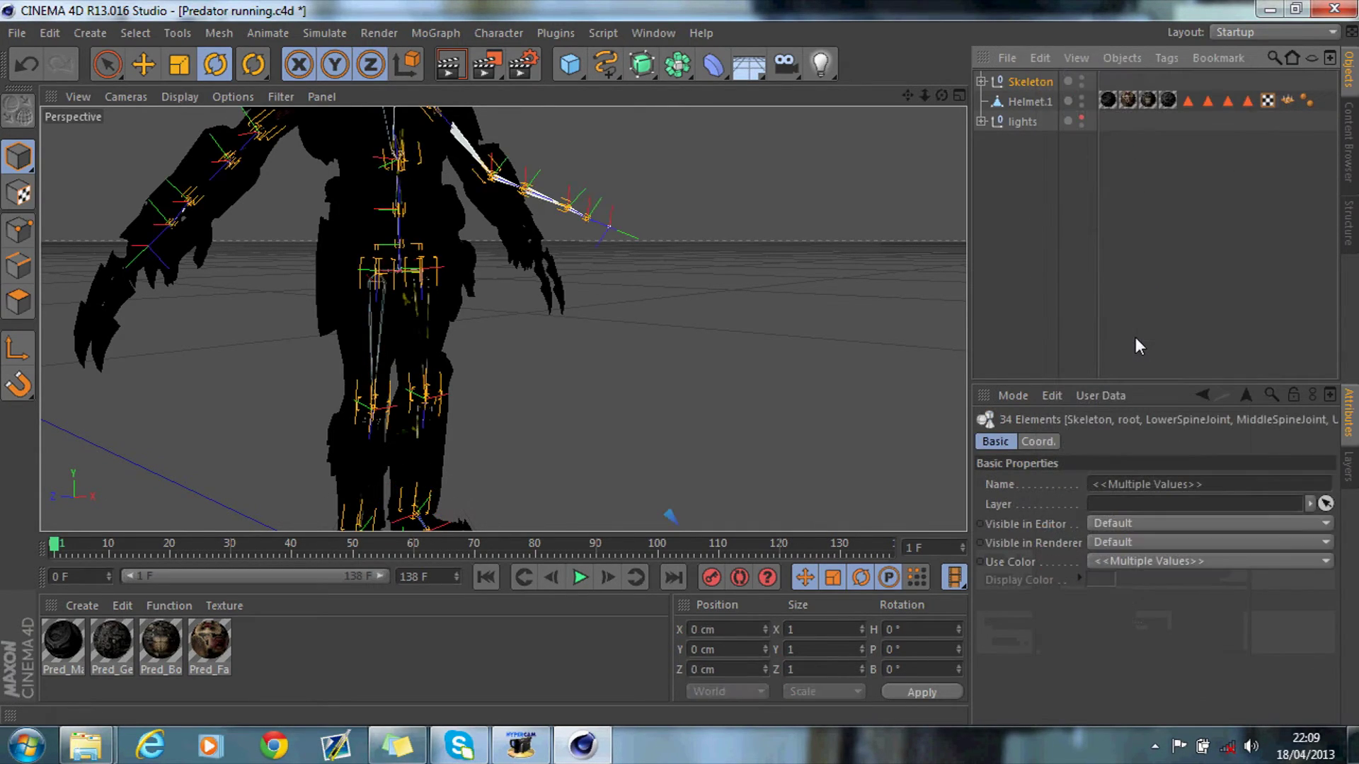
left_click(1045, 99, "ctrl")
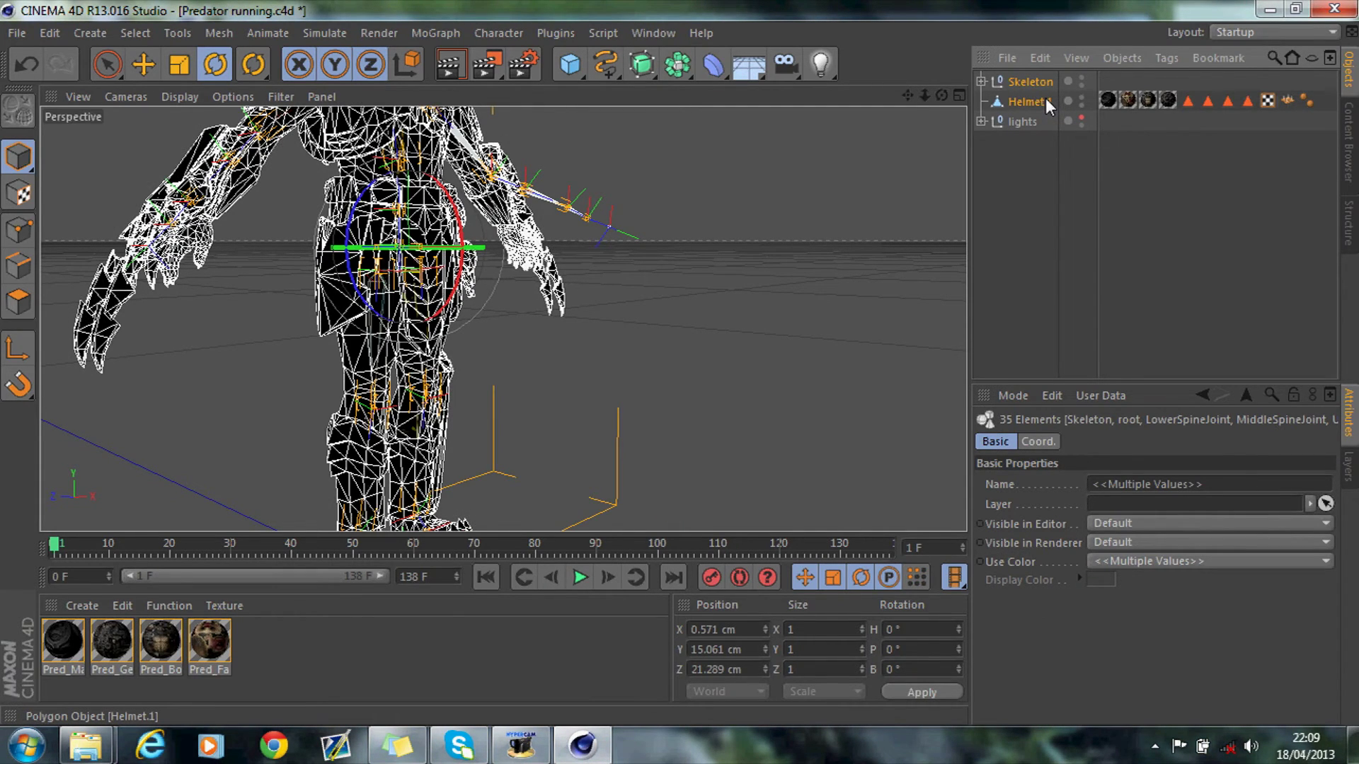
left_click(508, 36)
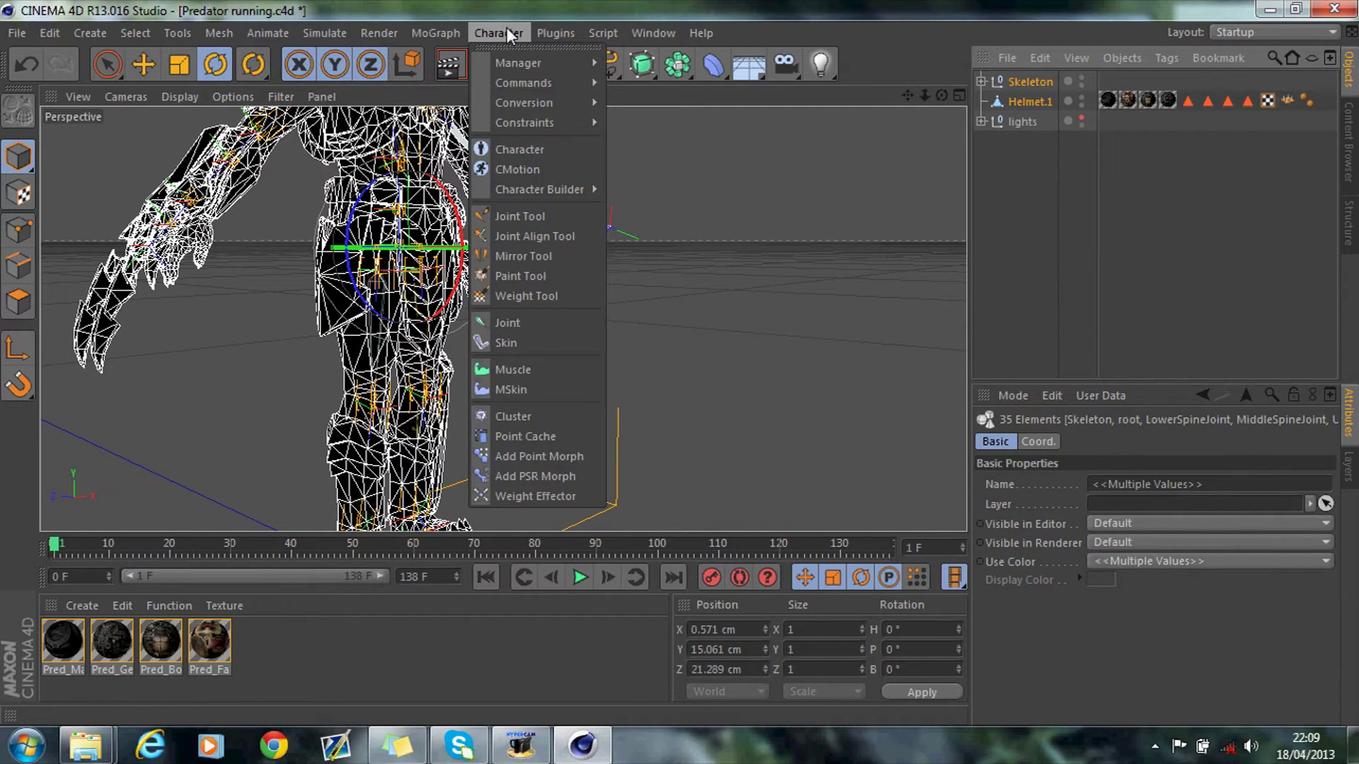
left_click(490, 341)
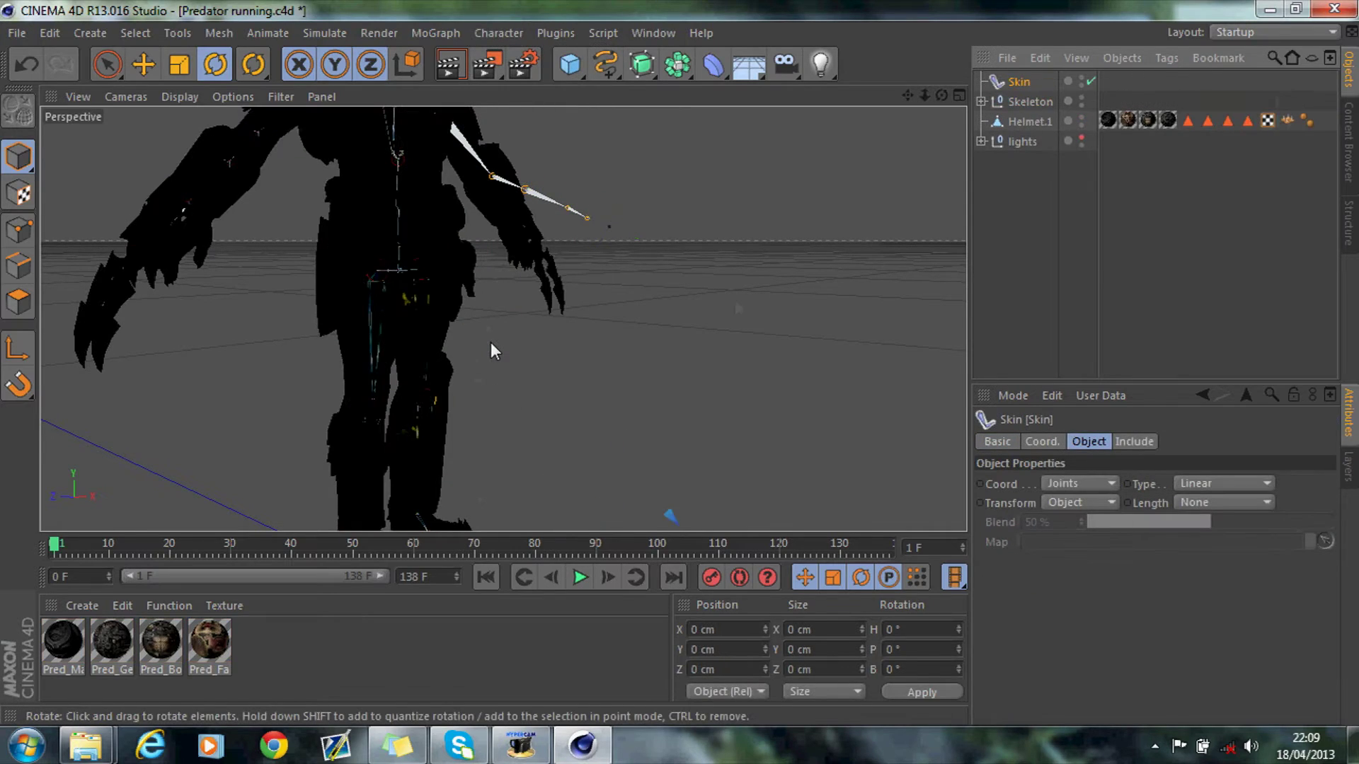
Step: Make the Skin and Skeleton objects children of Helmet.1
left_click(1026, 202)
mouse_move(1023, 80)
left_mouse_down()
mouse_move(1032, 126)
mouse_move(1025, 106)
left_mouse_up()
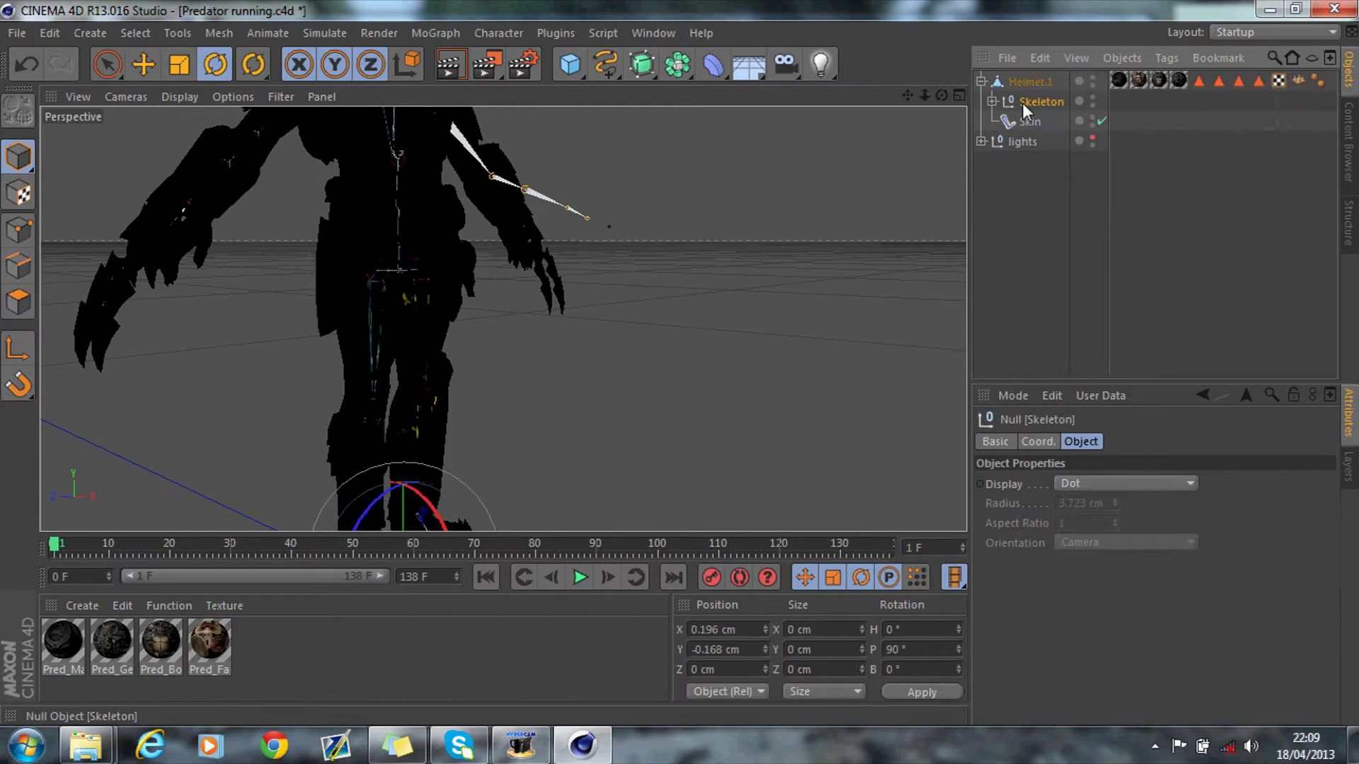
left_click(982, 81)
left_click(980, 82)
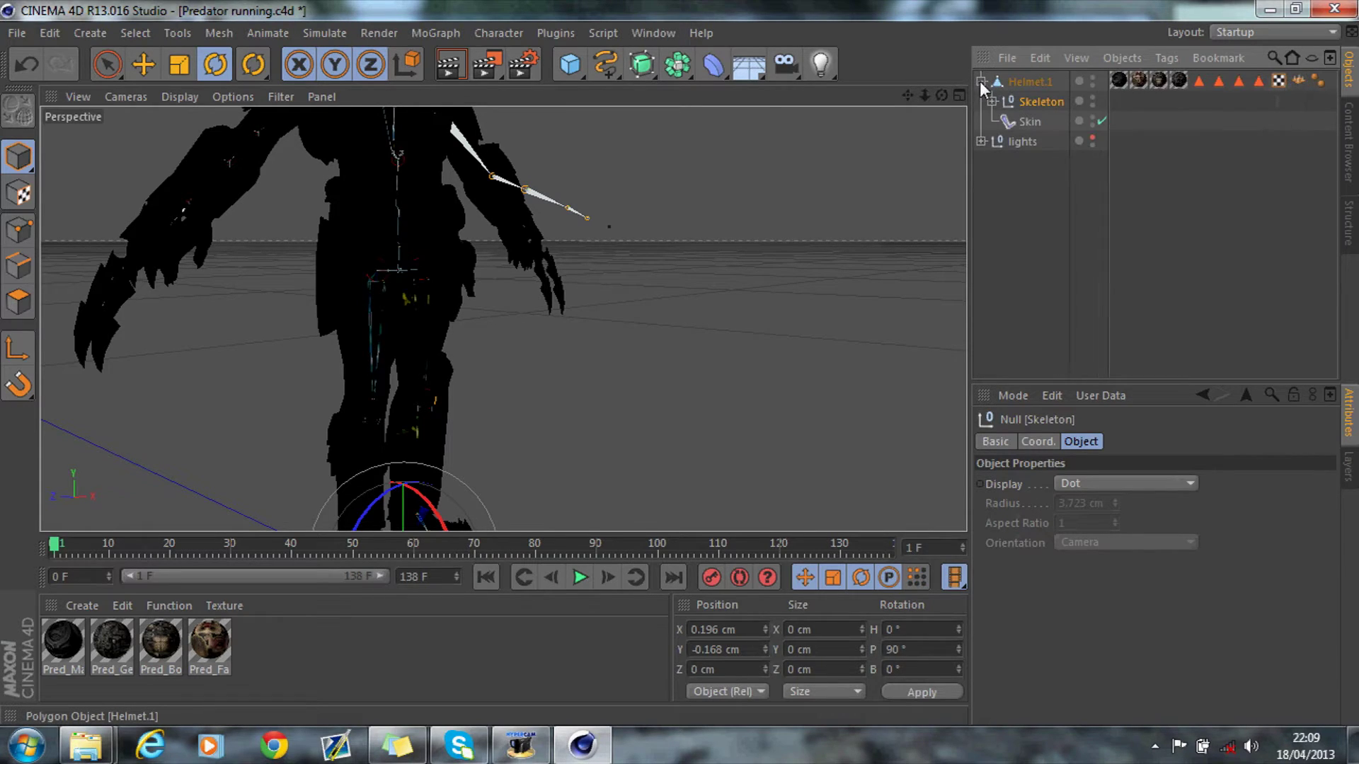
Step: Bind the full Skeleton hierarchy, the Skin object and Helmet.1 together with the Bind command
right_click(1051, 104)
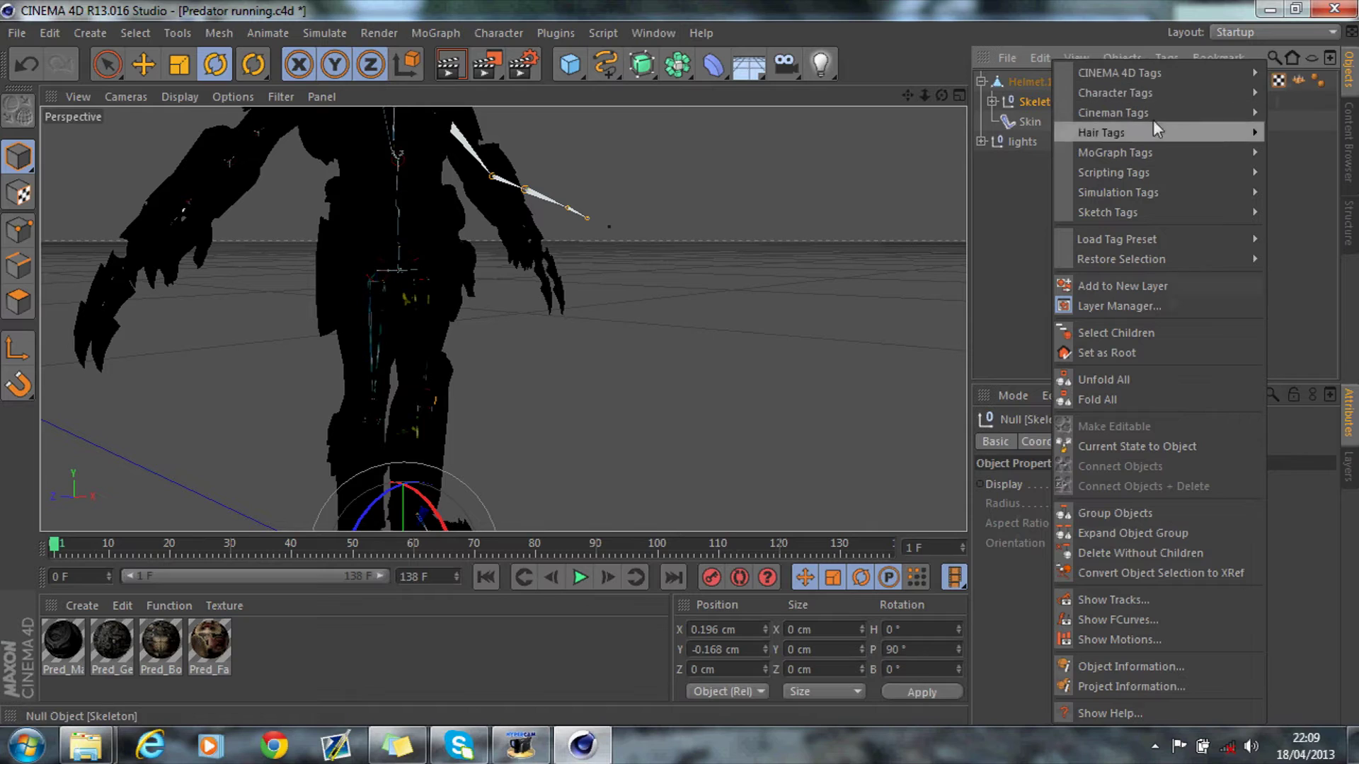
left_click(1147, 331)
left_click(1032, 122, "ctrl")
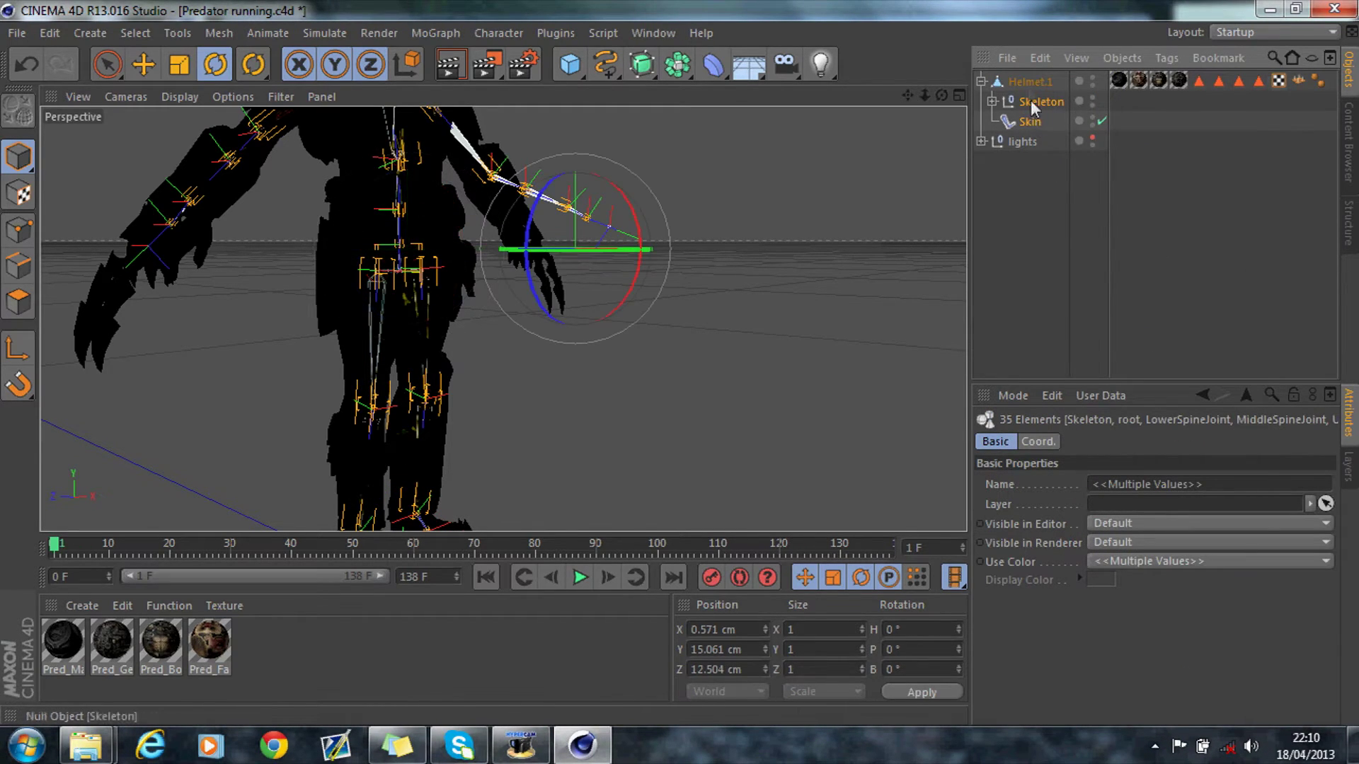
left_click(1028, 83, "ctrl")
left_click(500, 33)
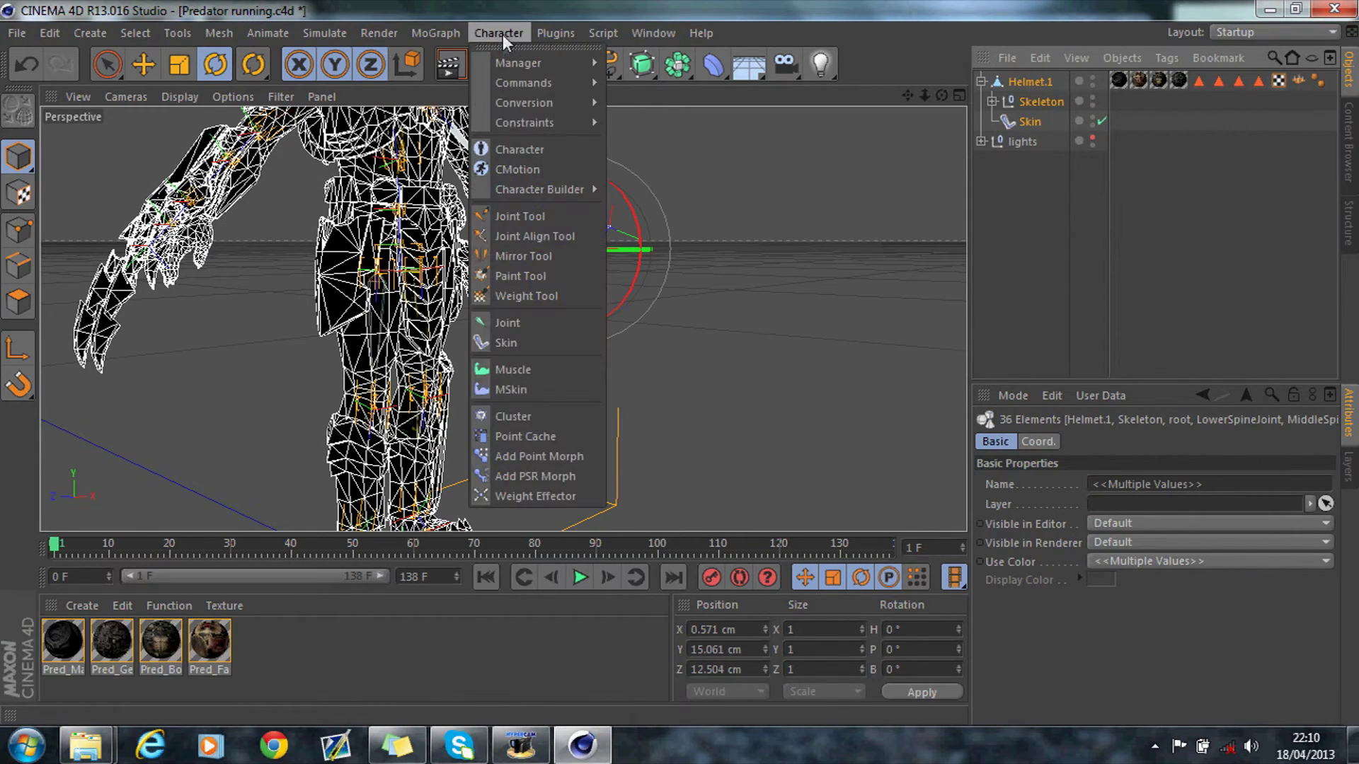
mouse_move(508, 81)
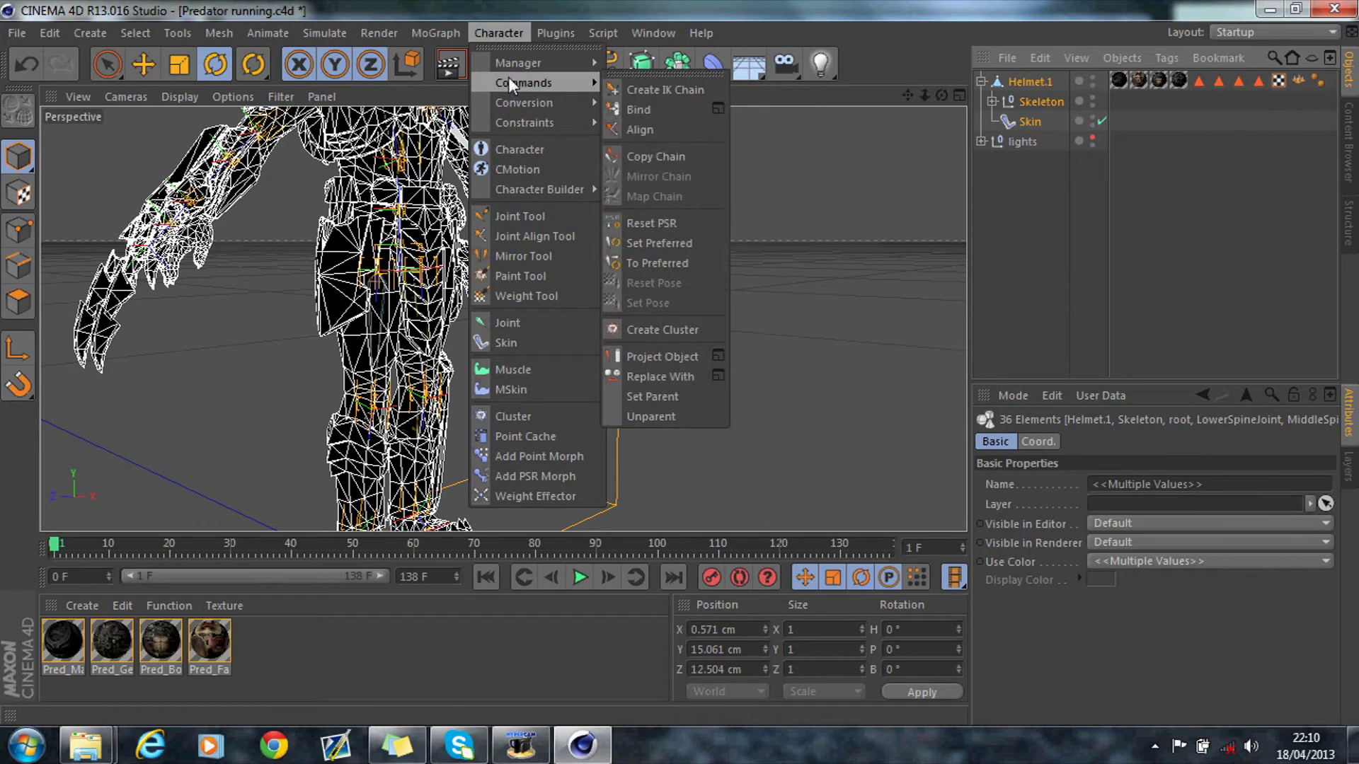
left_click(683, 112)
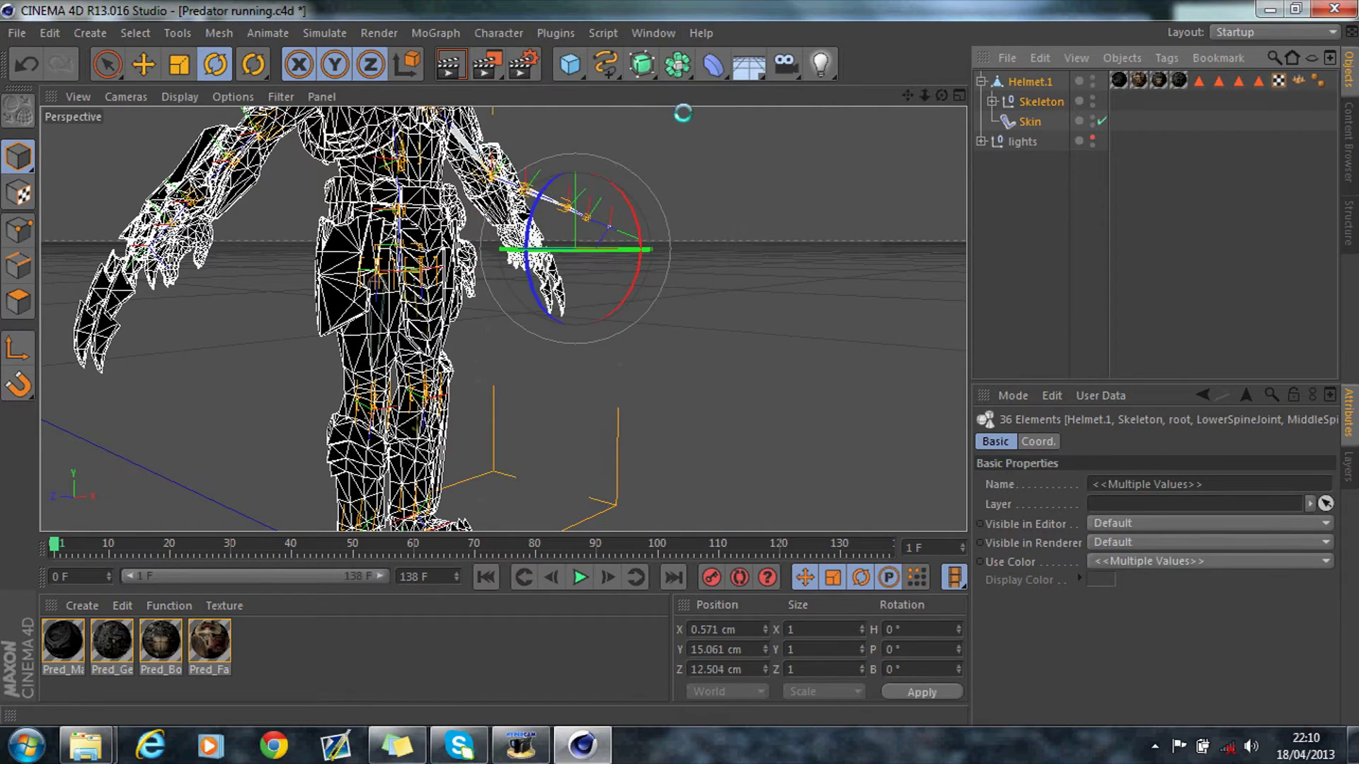
left_click(988, 159)
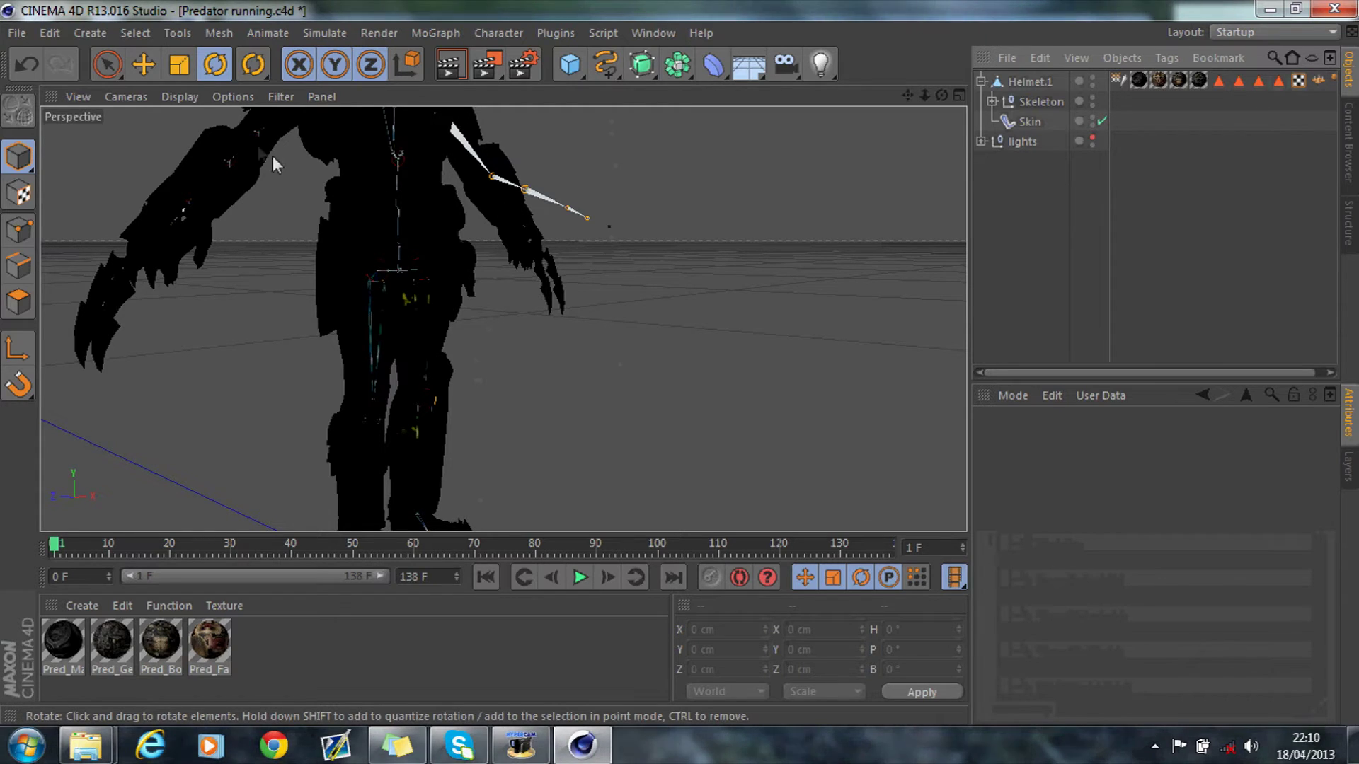
Step: Test the binding by expanding the Skeleton hierarchy and rotating RightClavicleJoint to a bank of about 256°
mouse_move(924, 95)
left_mouse_down()
mouse_move(918, 120)
mouse_move(923, 86)
left_mouse_up()
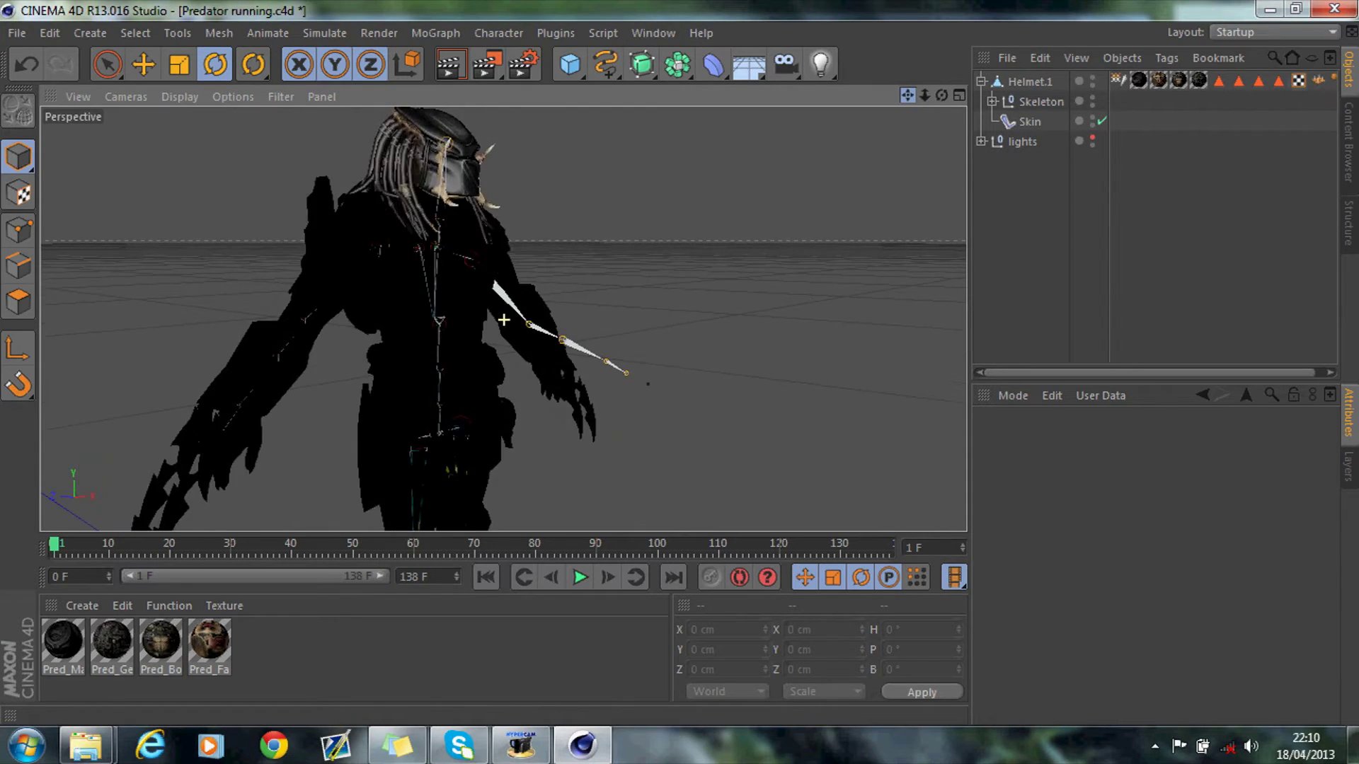
left_click(992, 102, "ctrl")
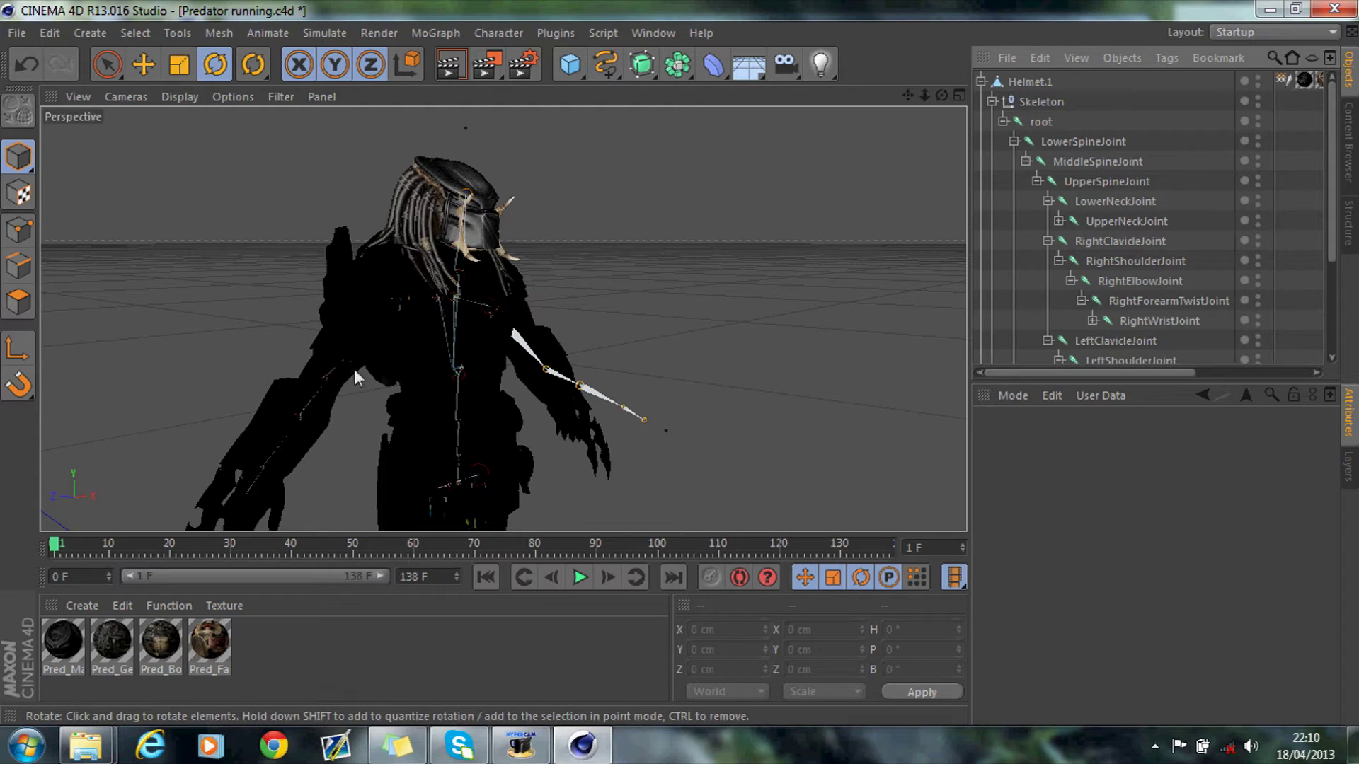
left_click(1120, 241)
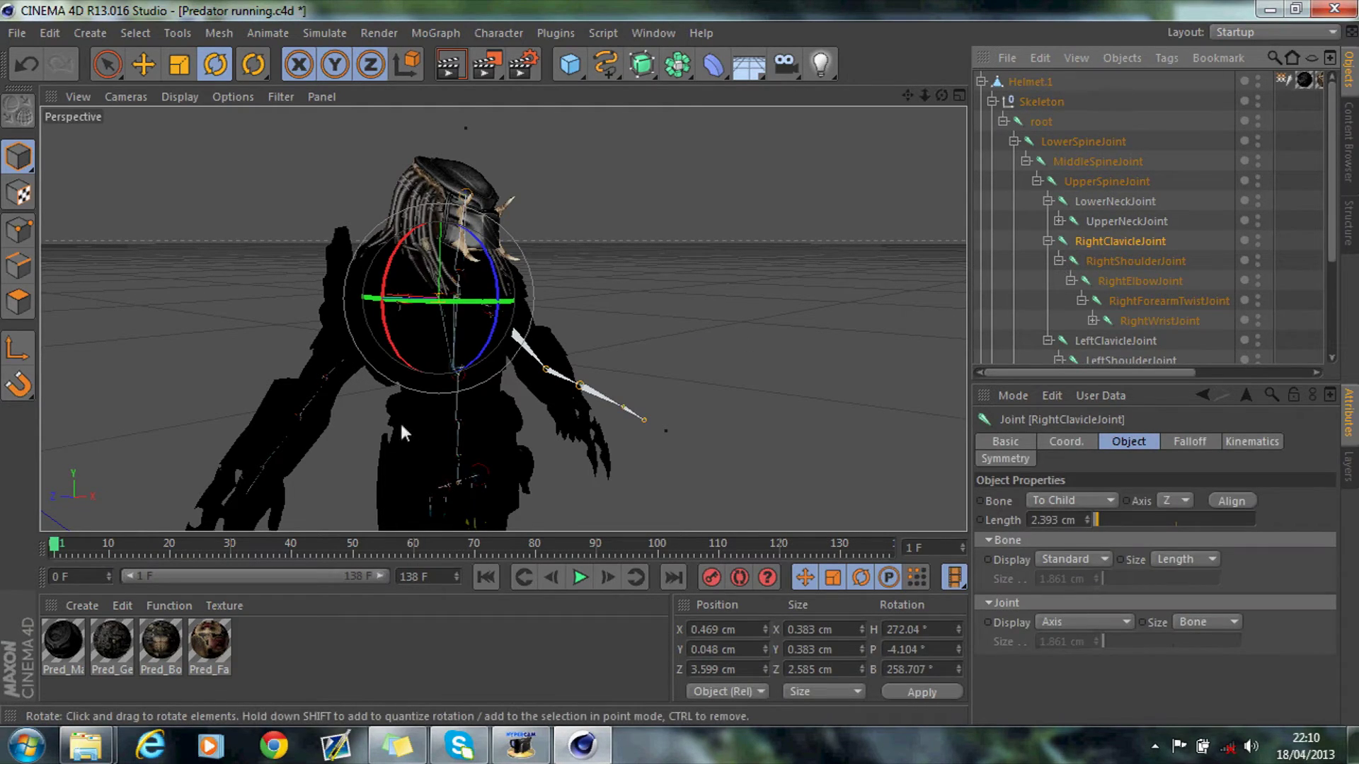
mouse_move(479, 351)
left_mouse_down()
mouse_move(502, 361)
mouse_move(492, 370)
left_mouse_up()
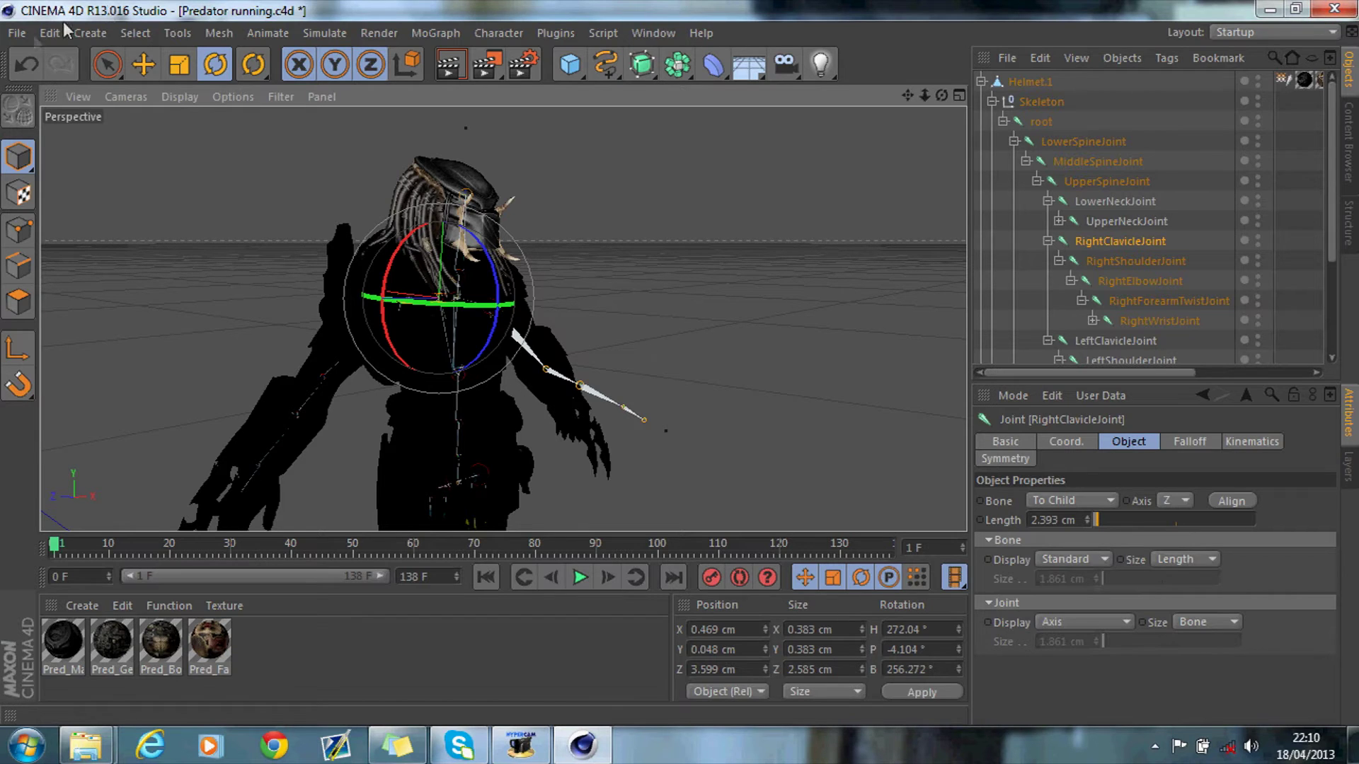
Step: Close the project without saving and reopen Predator running.c4d from the recent files
left_click(21, 33)
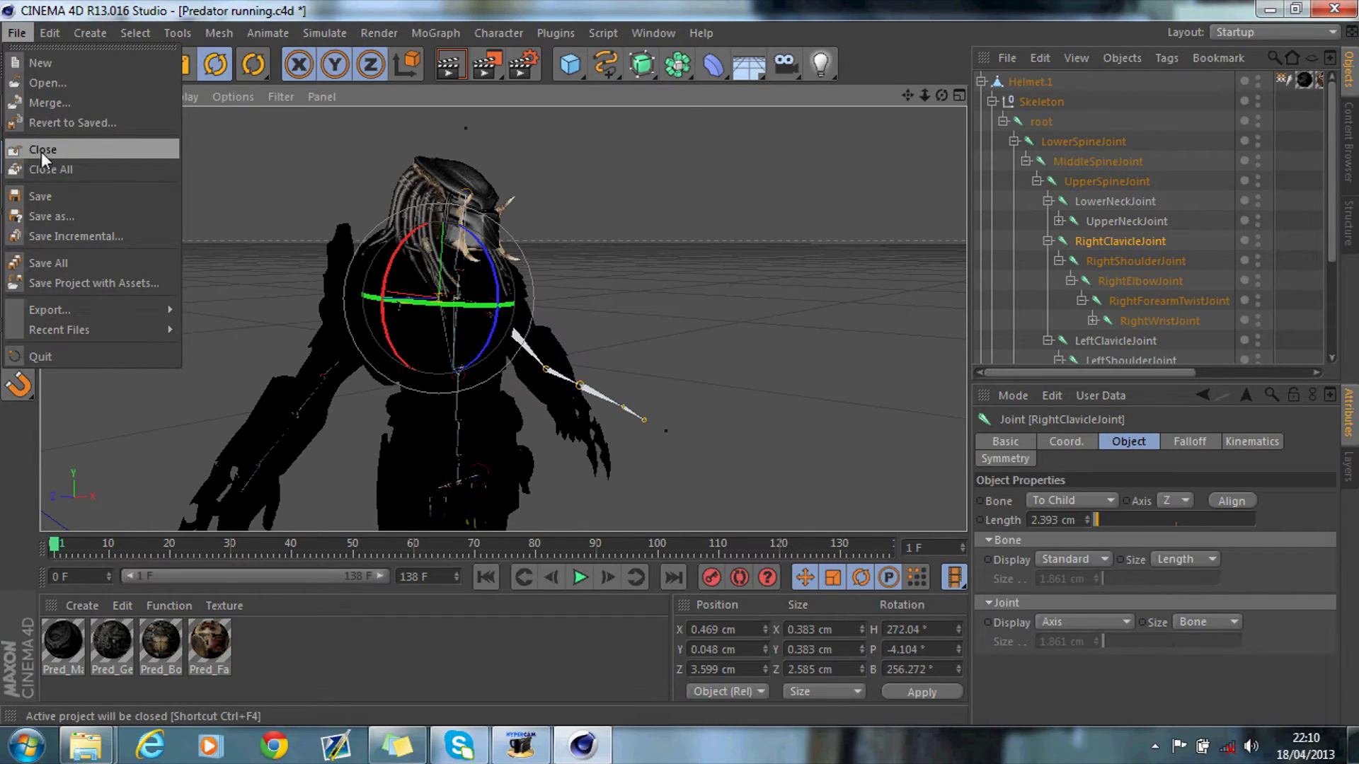
left_click(41, 150)
left_click(676, 448)
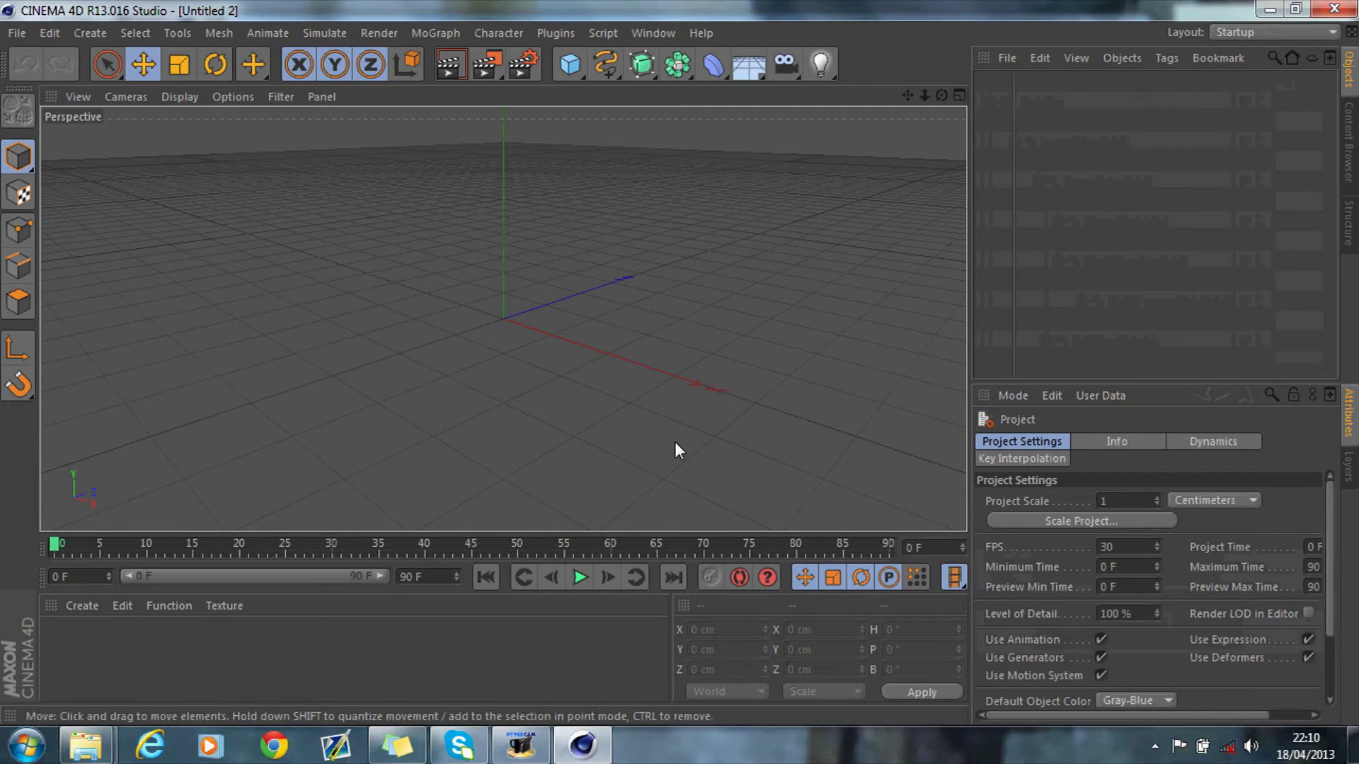
left_click(17, 32)
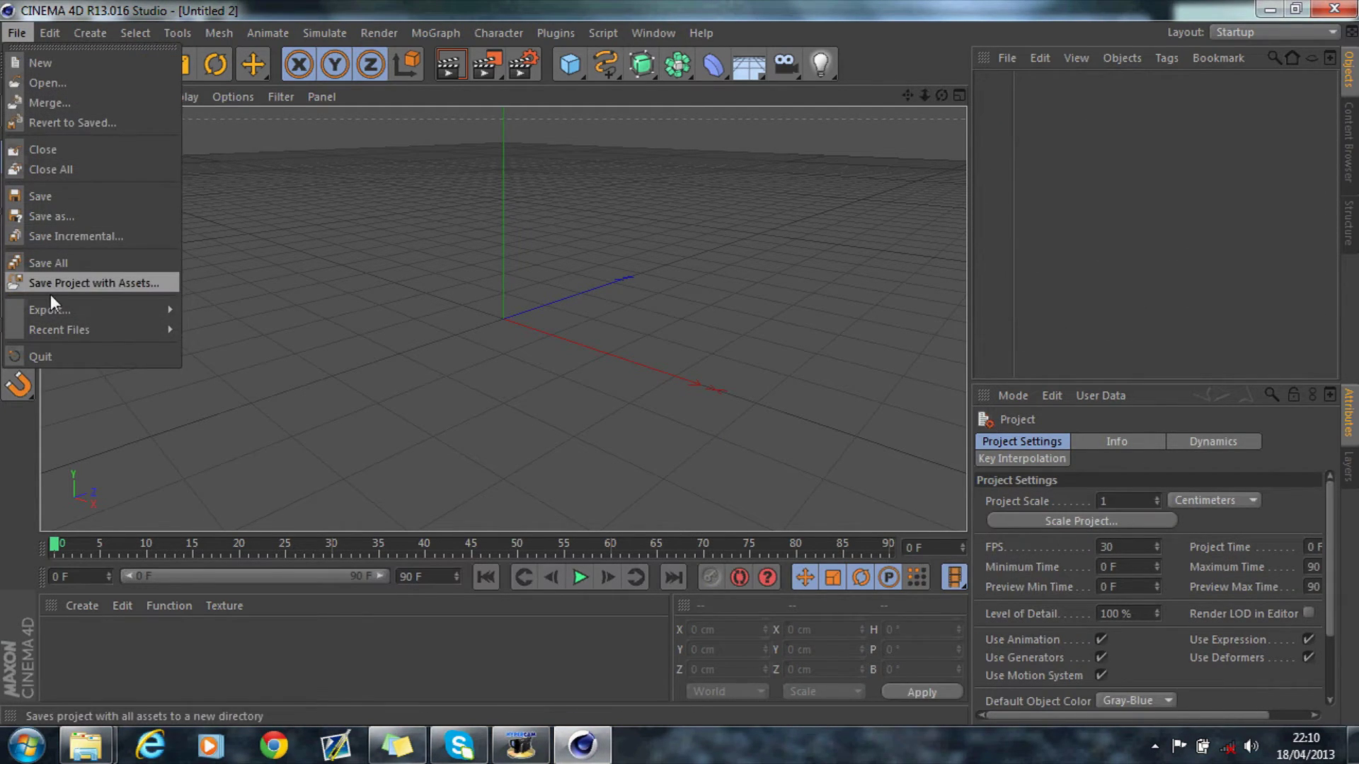
mouse_move(167, 330)
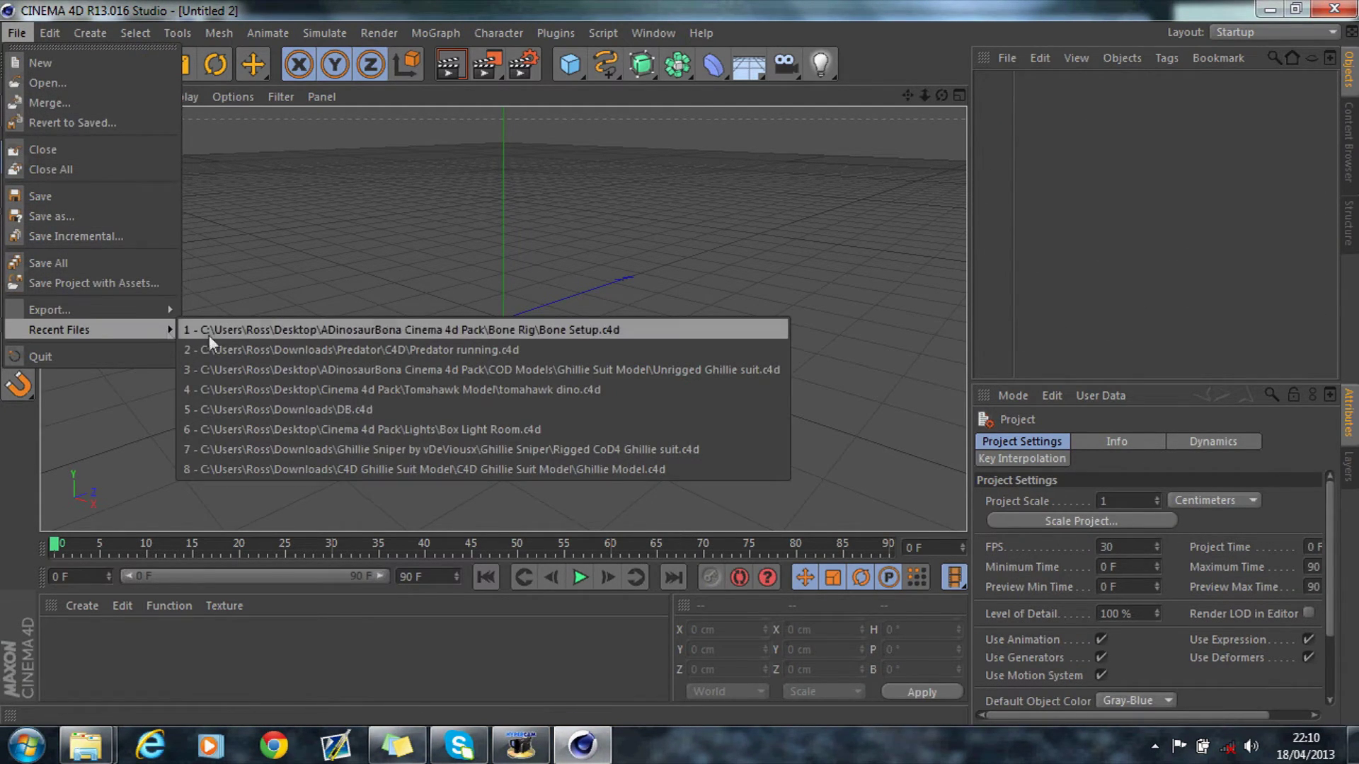
left_click(223, 354)
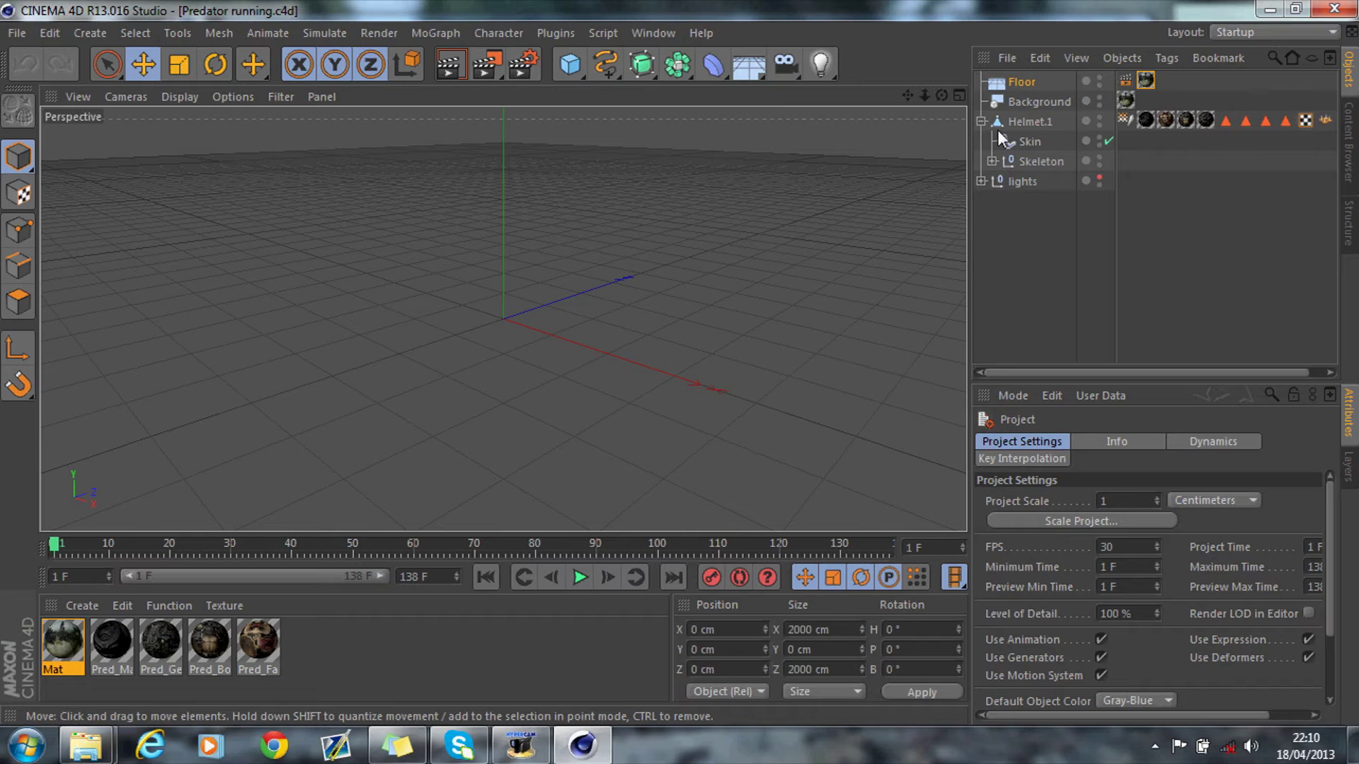
Step: Delete the Floor and Background objects and Helmet.1's Weight tag, and scrub the animation to frame 128
left_click(1034, 103, "shift")
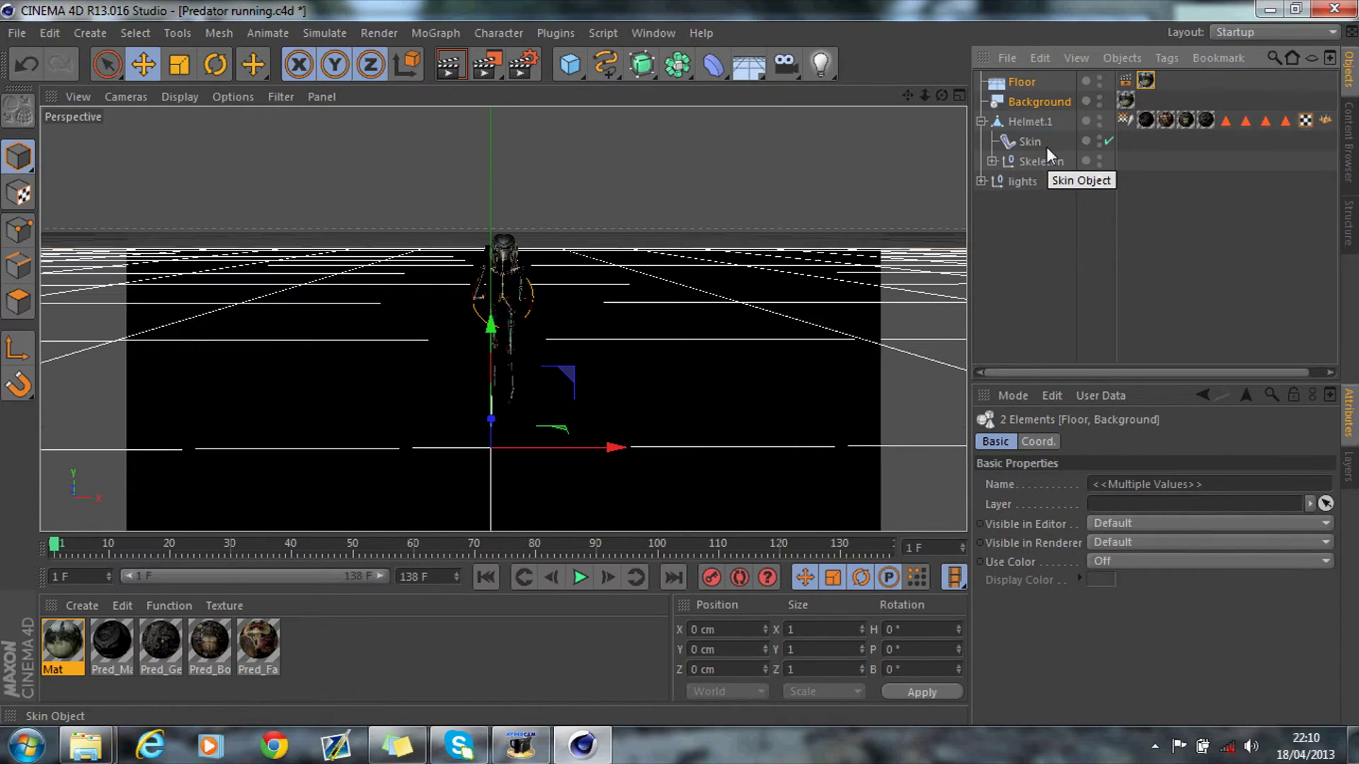
left_click(1125, 120, "shift")
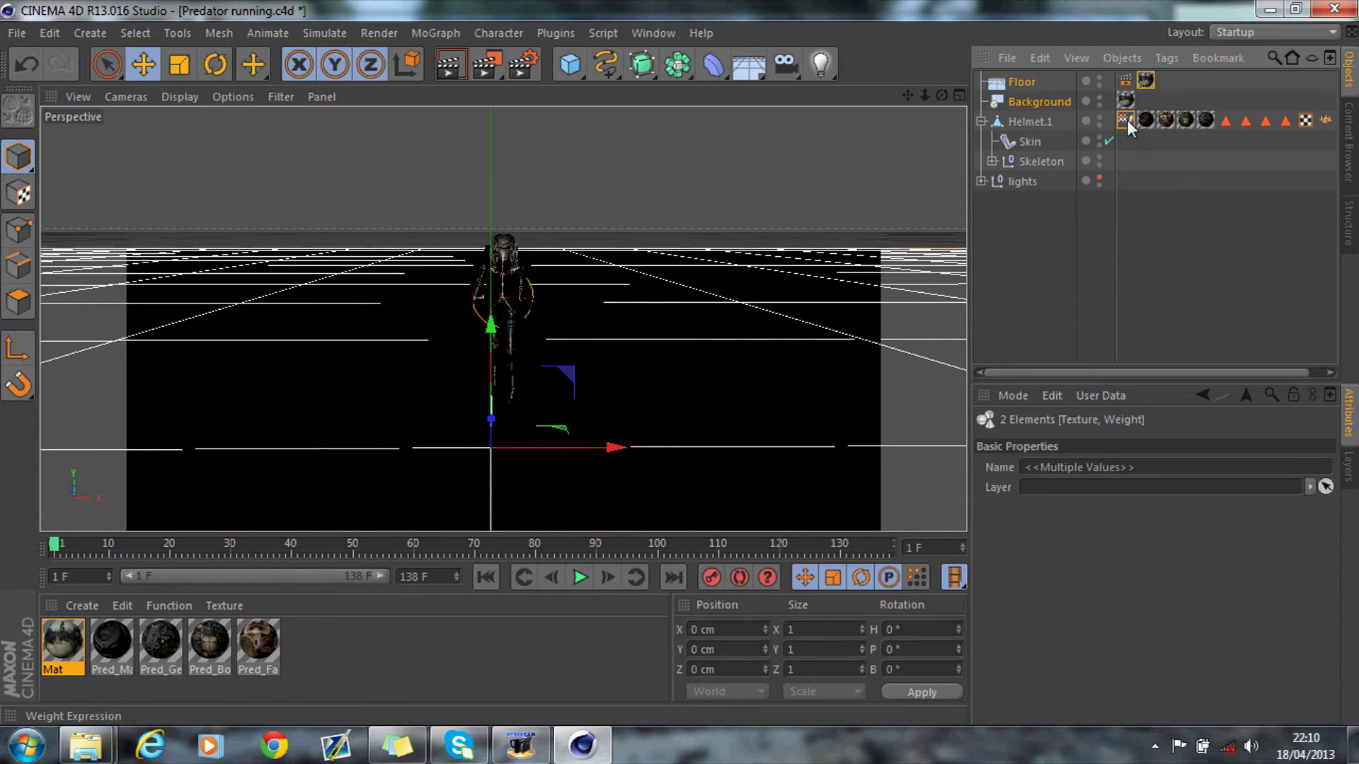
key("Delete")
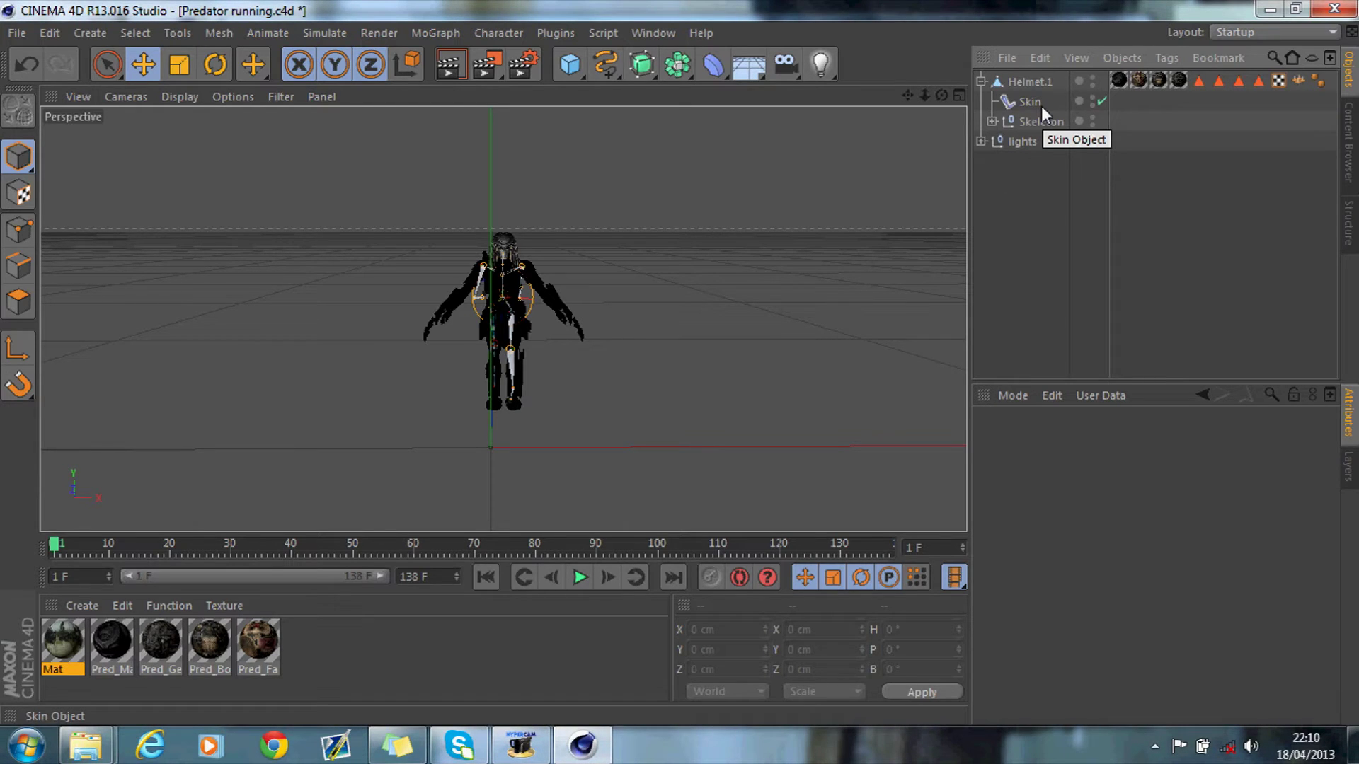
left_click_drag(343, 549, 831, 552)
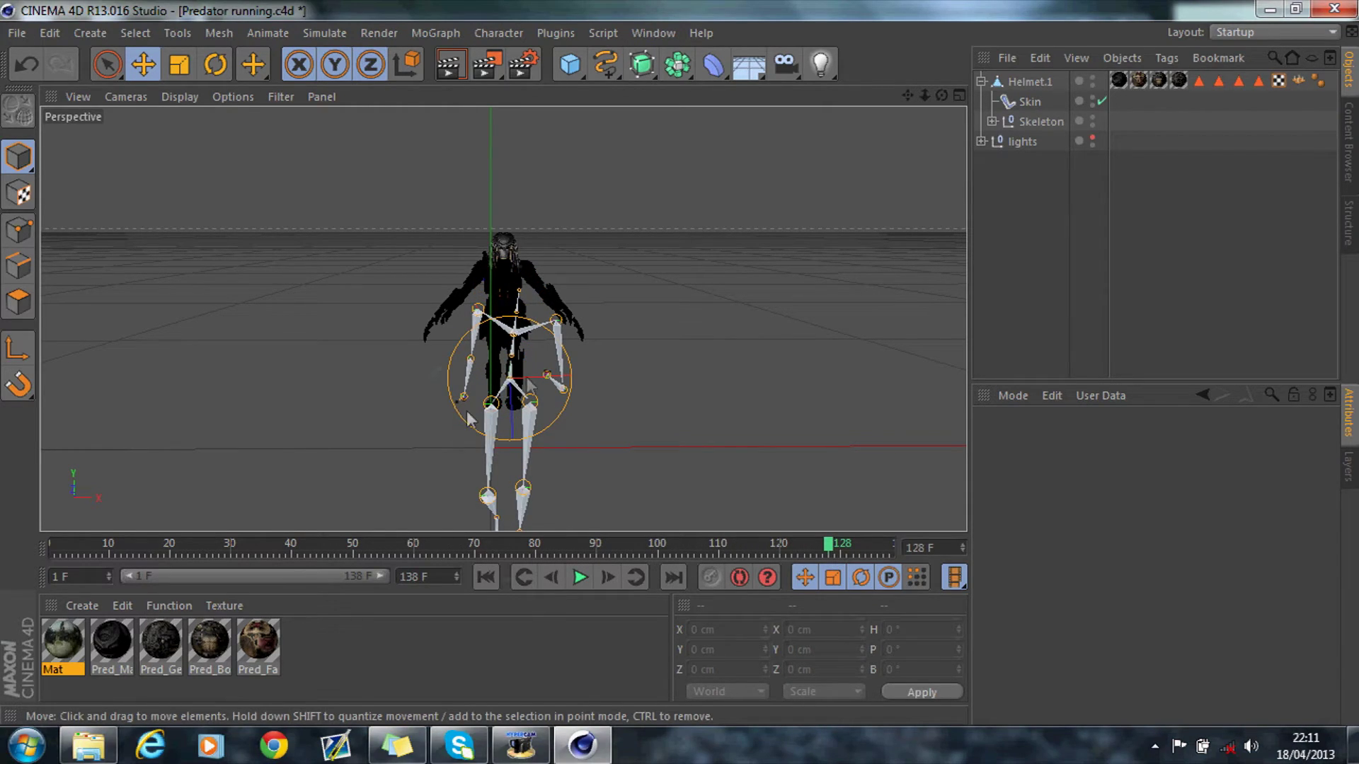
Step: Browse to the Running BVH folder inside the pack's Animations- Running, Walking, etc folder, then leave without opening a file
left_click(14, 34)
left_click(32, 78)
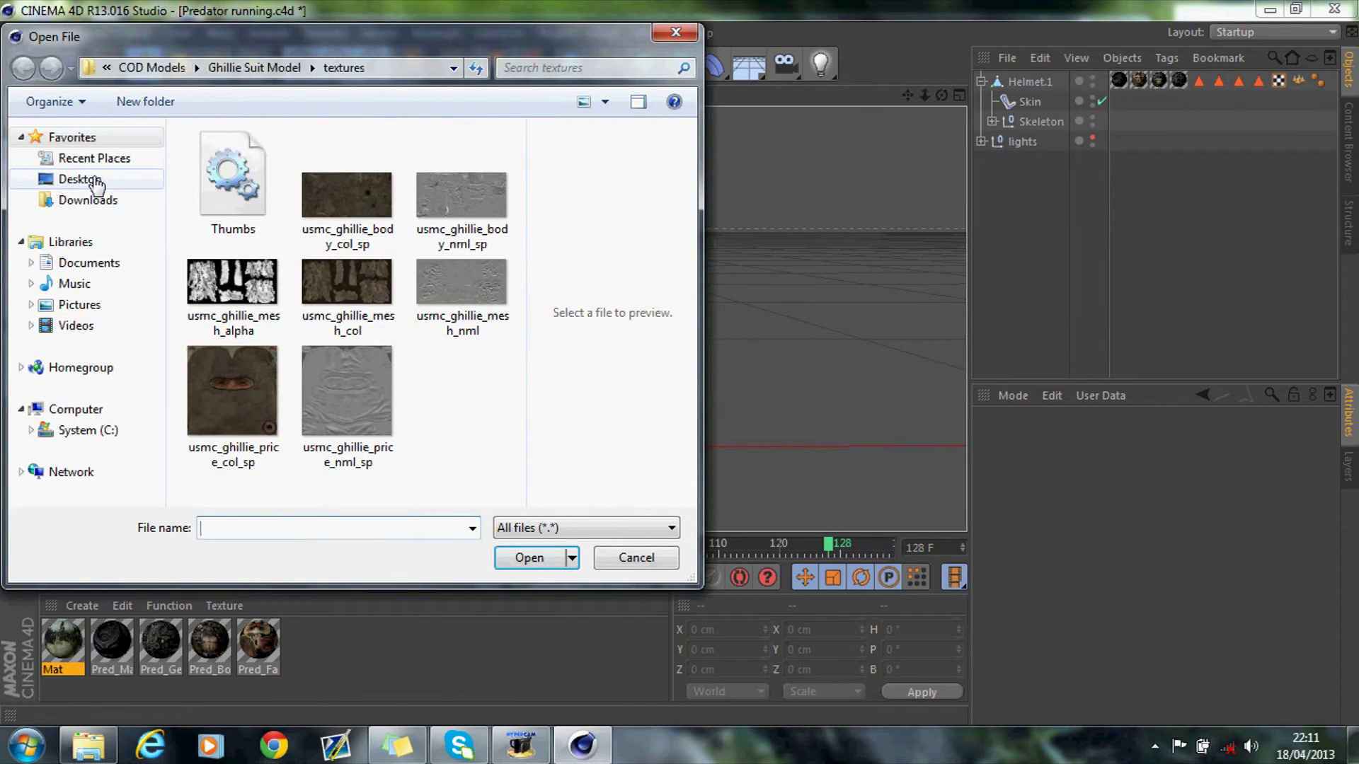
left_click(97, 186)
double_click(350, 460)
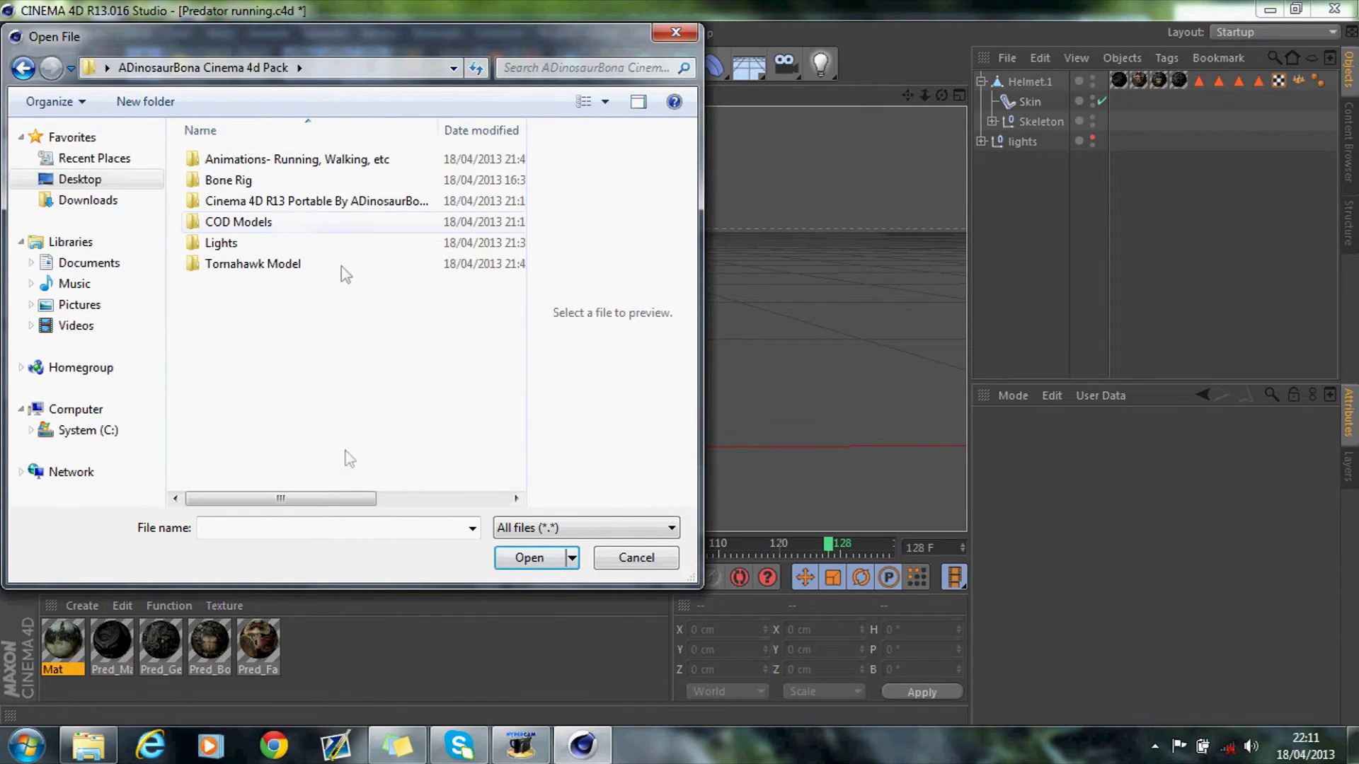
double_click(294, 161)
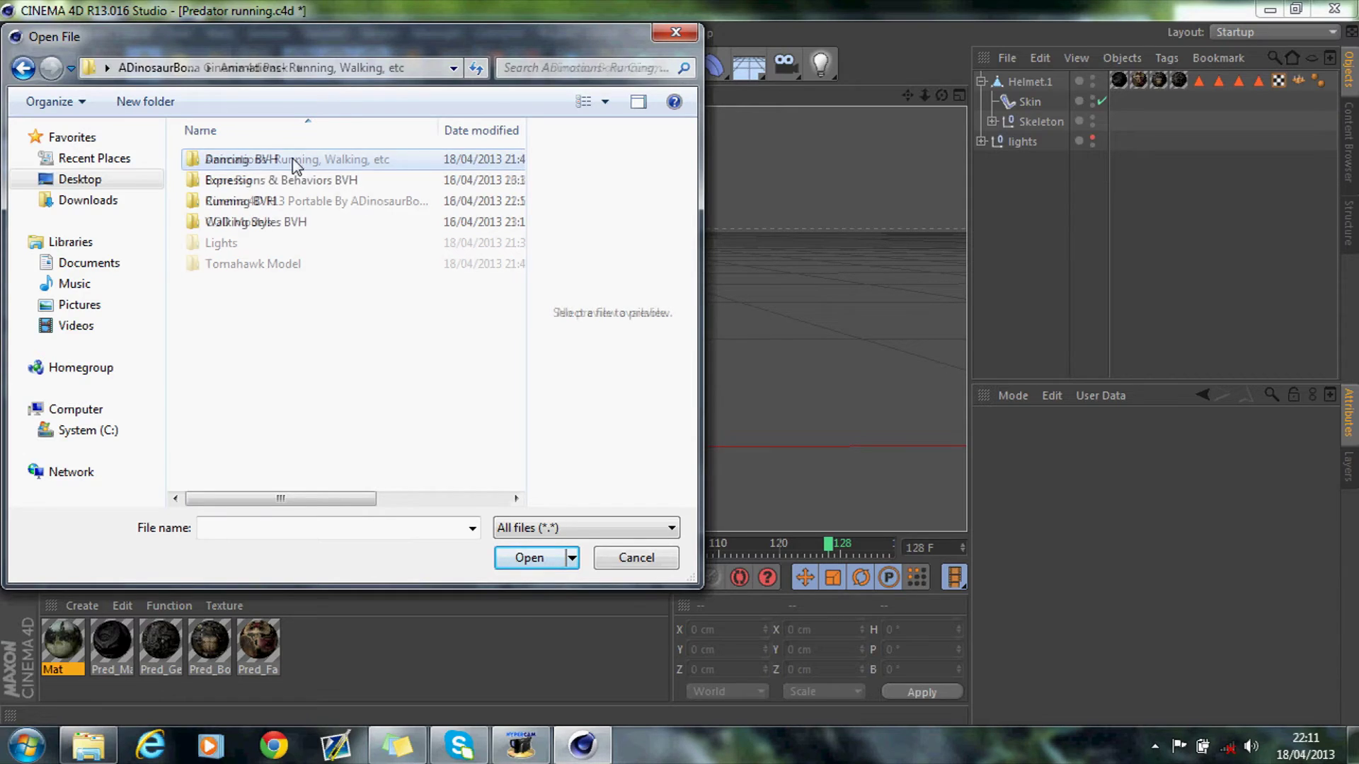
double_click(279, 201)
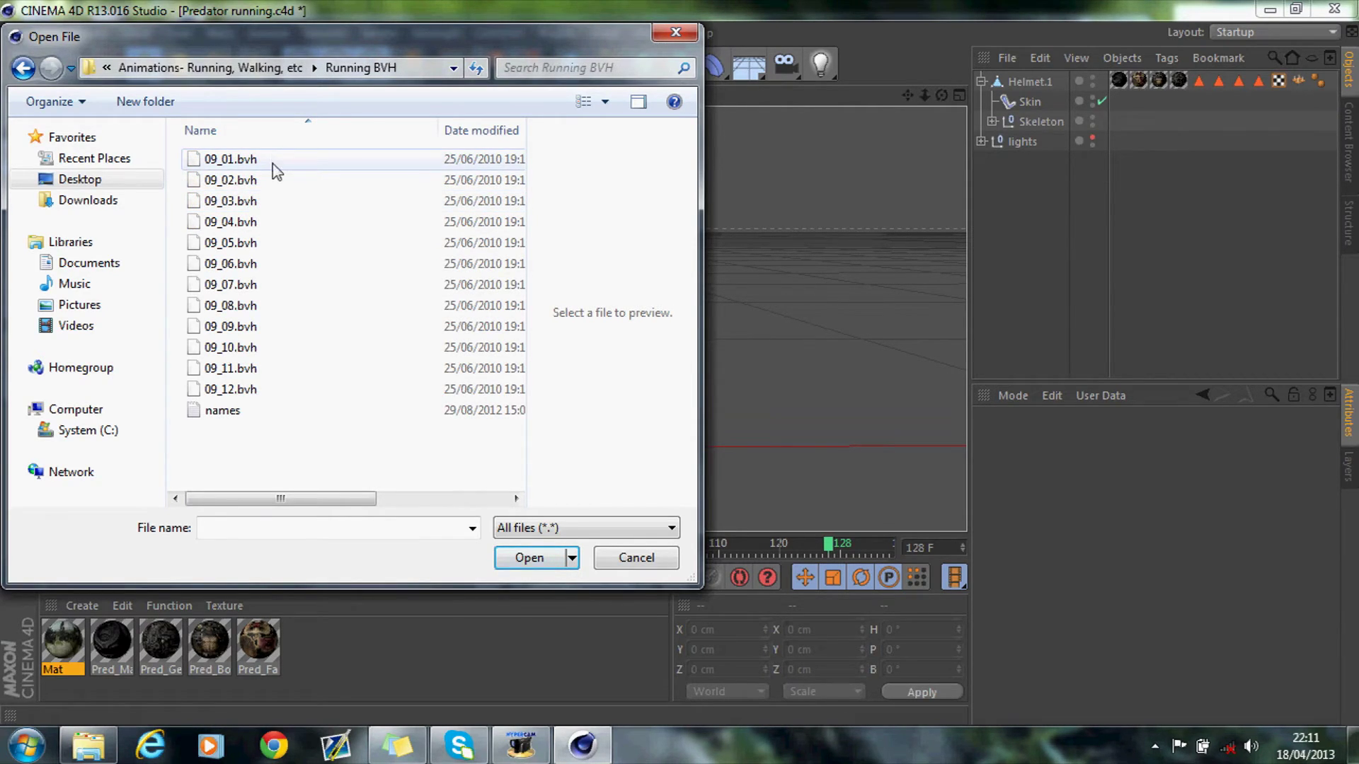
left_click(641, 555)
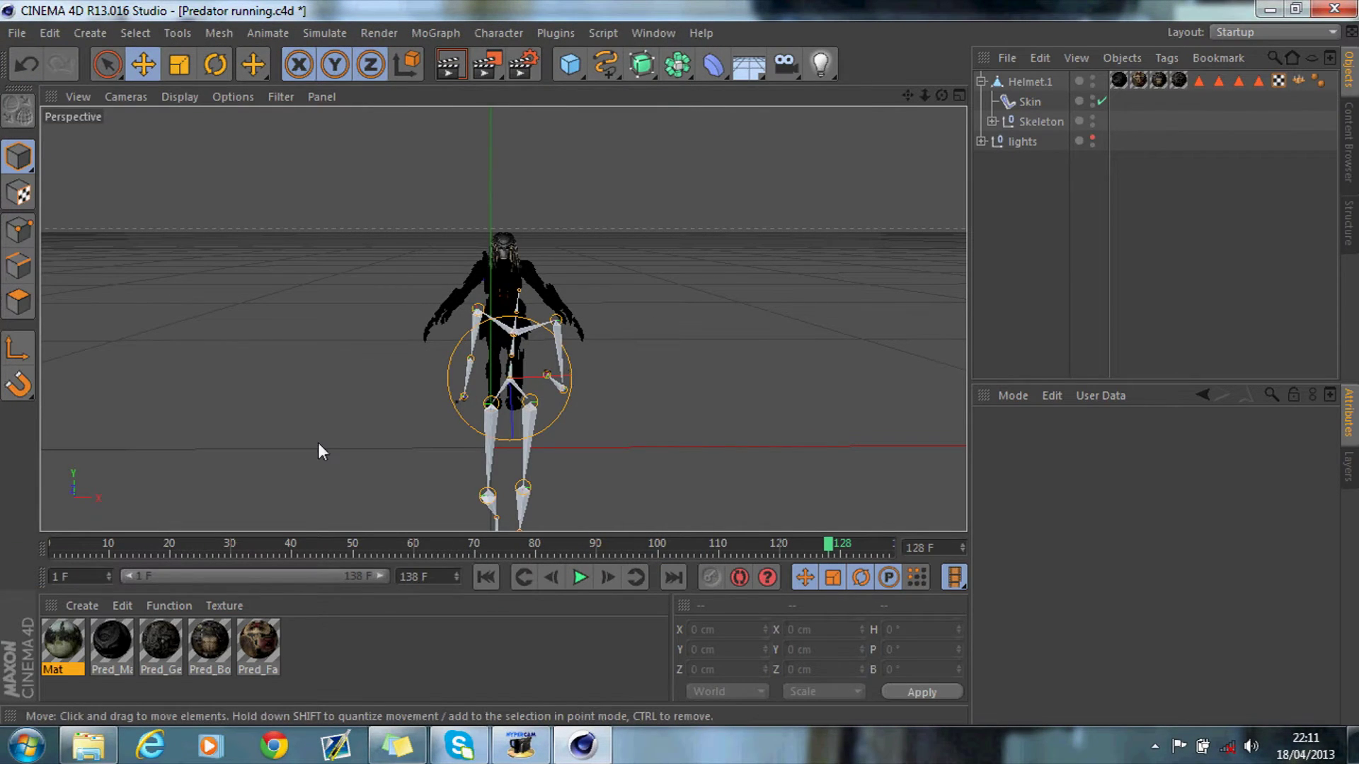
Step: Set the timeline's start frame to 0 and move the playhead back to frame 0
left_click_drag(291, 549, 3, 559)
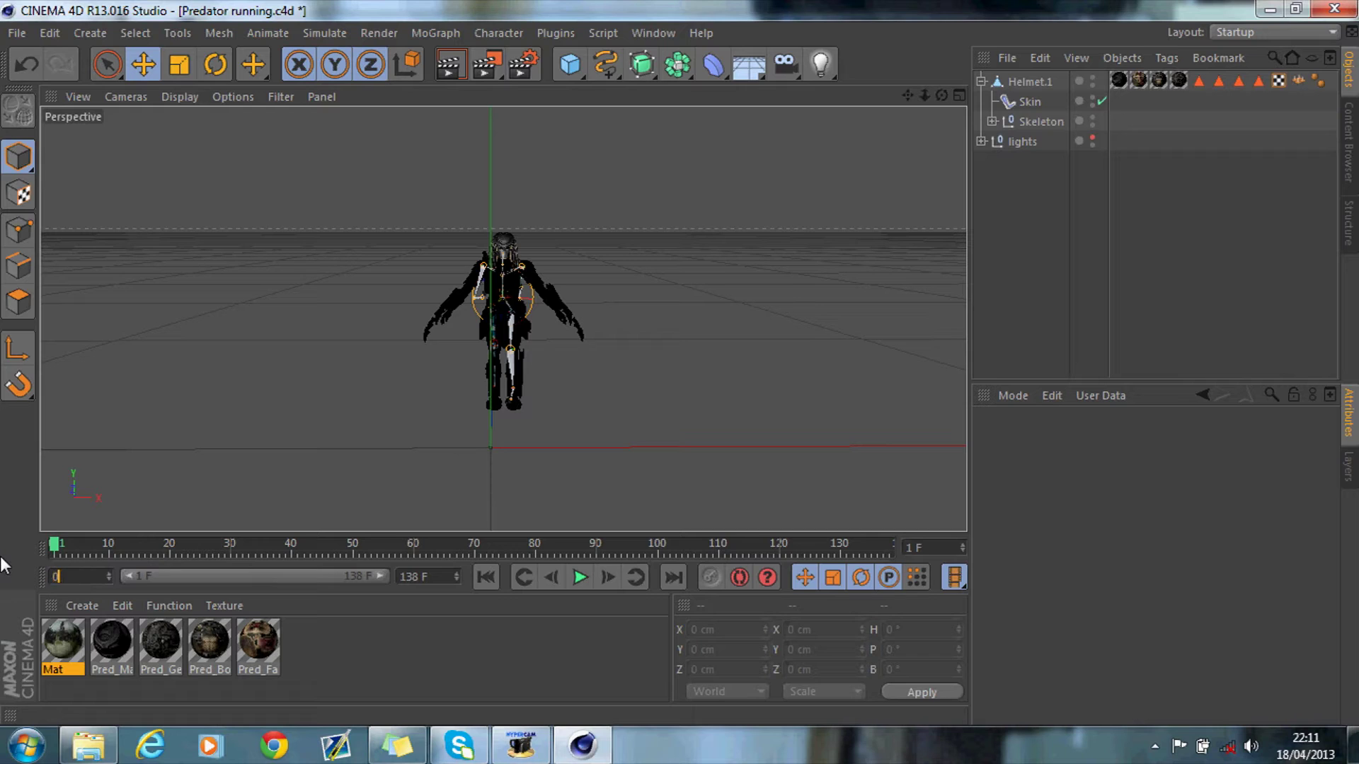
left_click(368, 621)
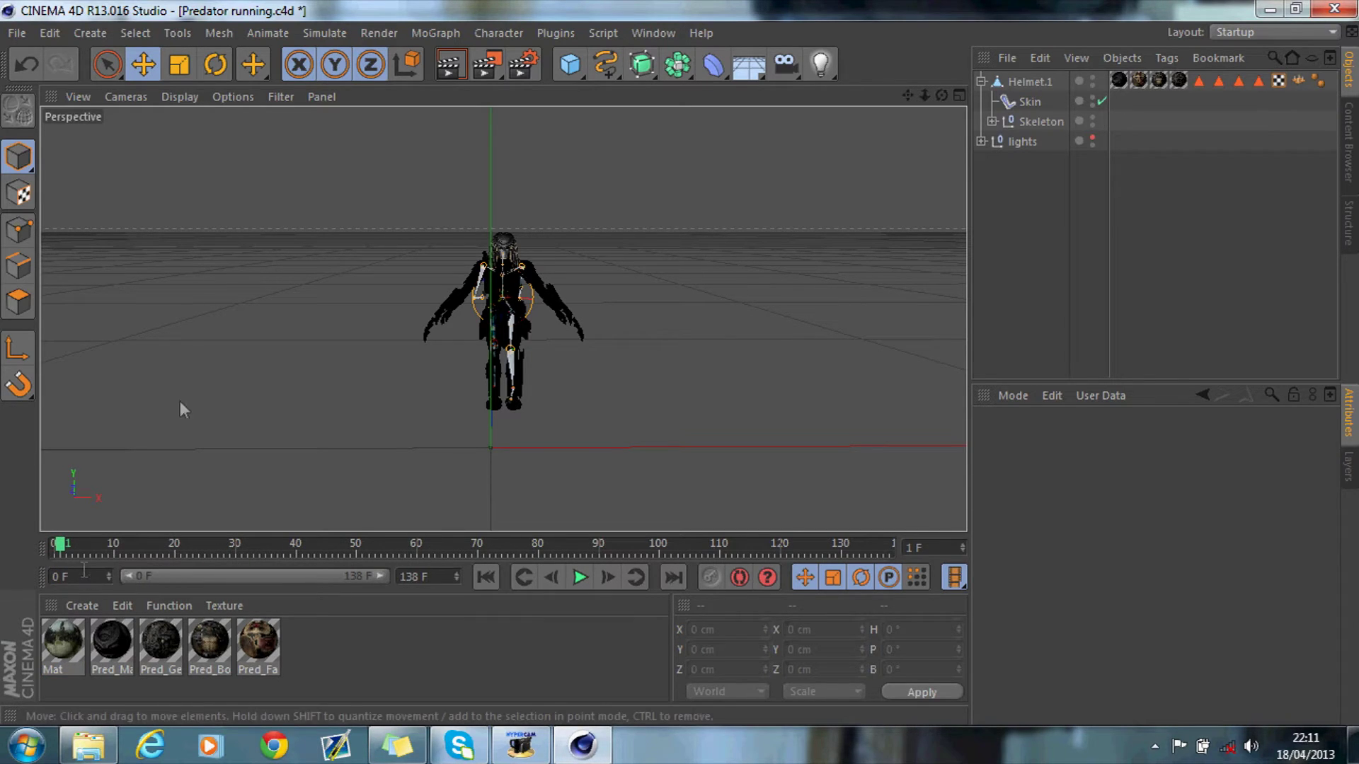
left_click_drag(60, 545, 39, 545)
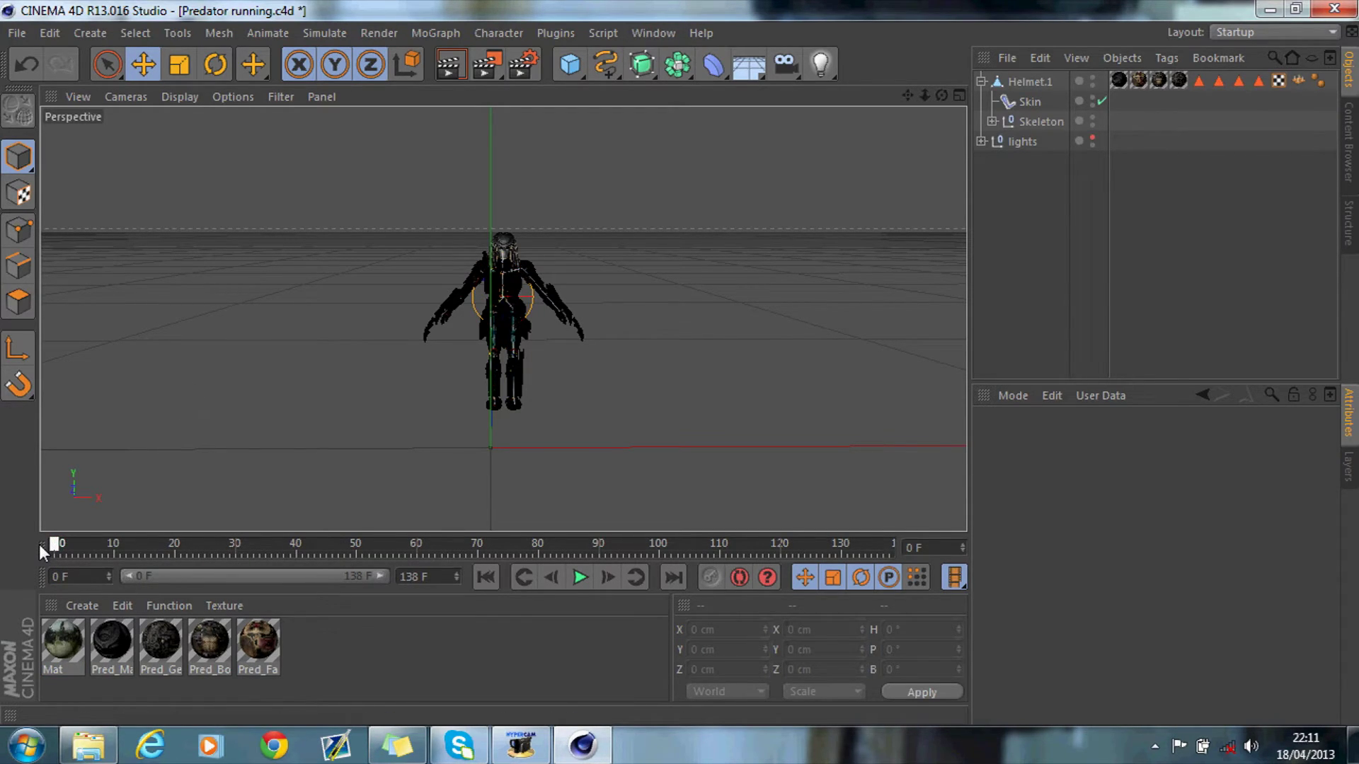
mouse_move(39, 545)
left_mouse_down()
mouse_move(333, 564)
mouse_move(869, 547)
mouse_move(18, 575)
left_mouse_up()
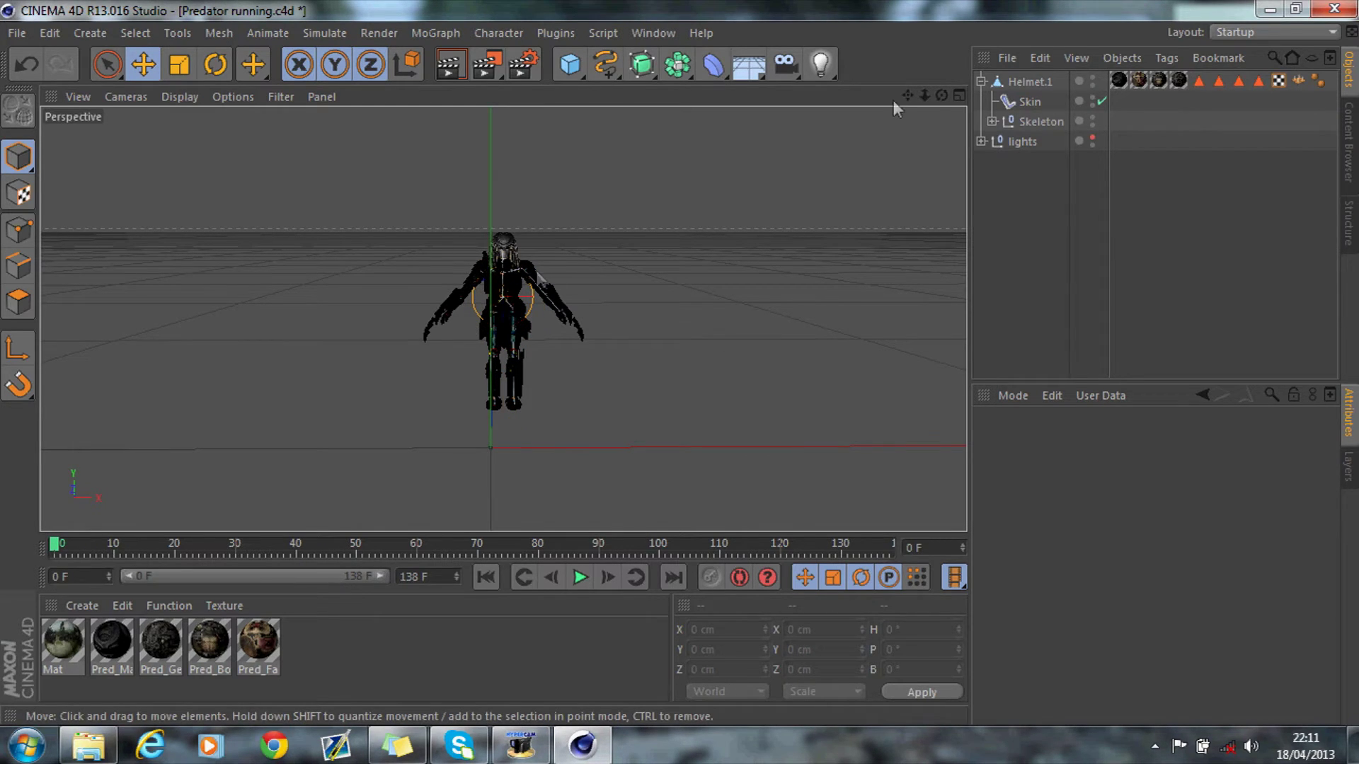
Step: Examine the Predator's upper body and the joints in the Skeleton hierarchy, selecting RightShoulder with the Rotate tool active
left_click_drag(925, 95, 683, 371)
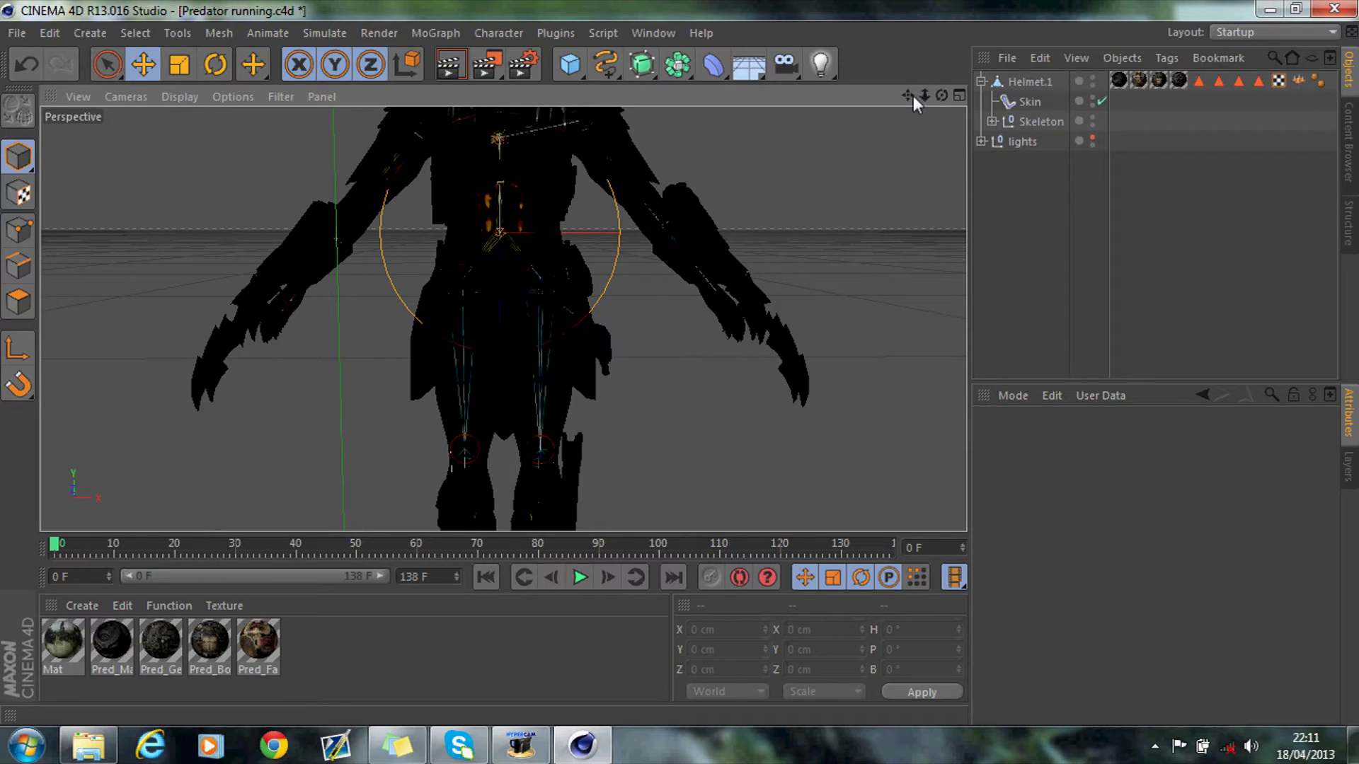
left_click_drag(906, 95, 916, 298)
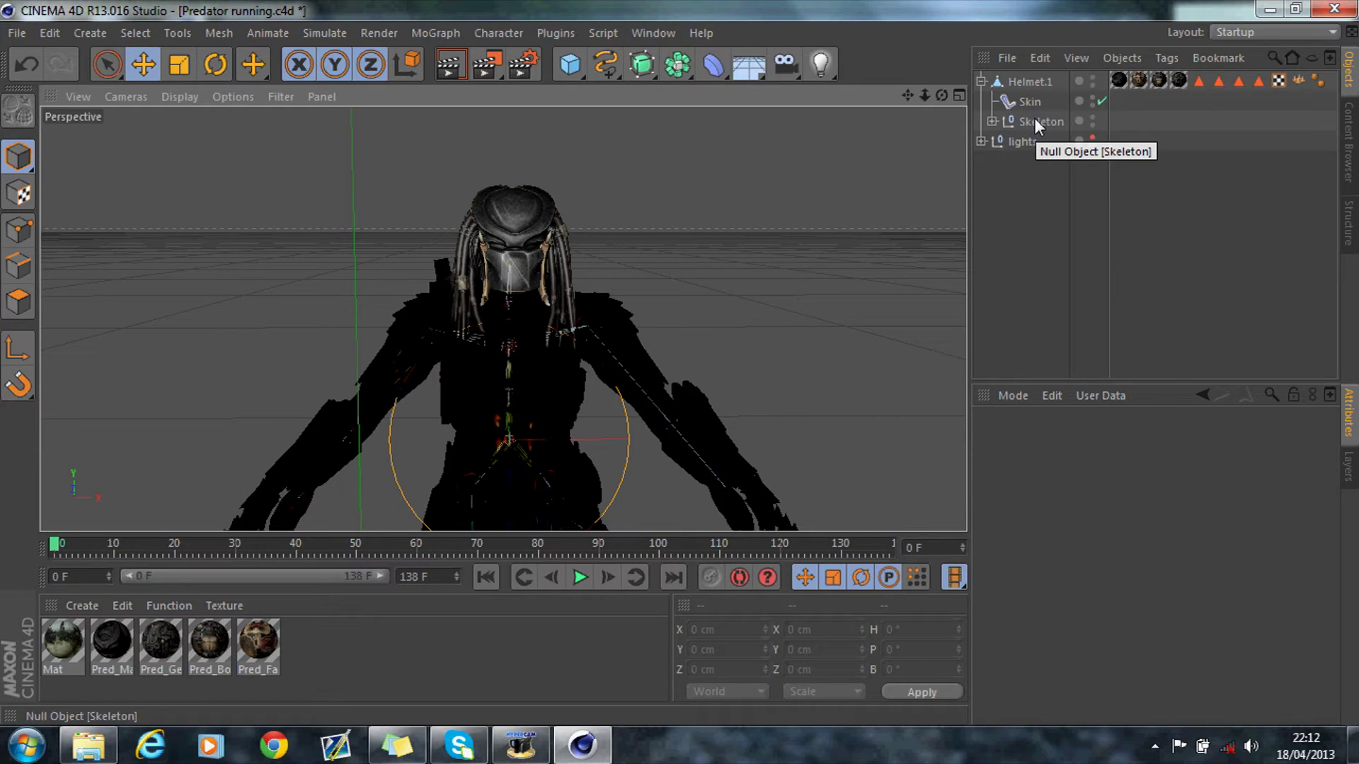
mouse_move(907, 95)
left_mouse_down()
mouse_move(907, 79)
mouse_move(913, 99)
left_mouse_up()
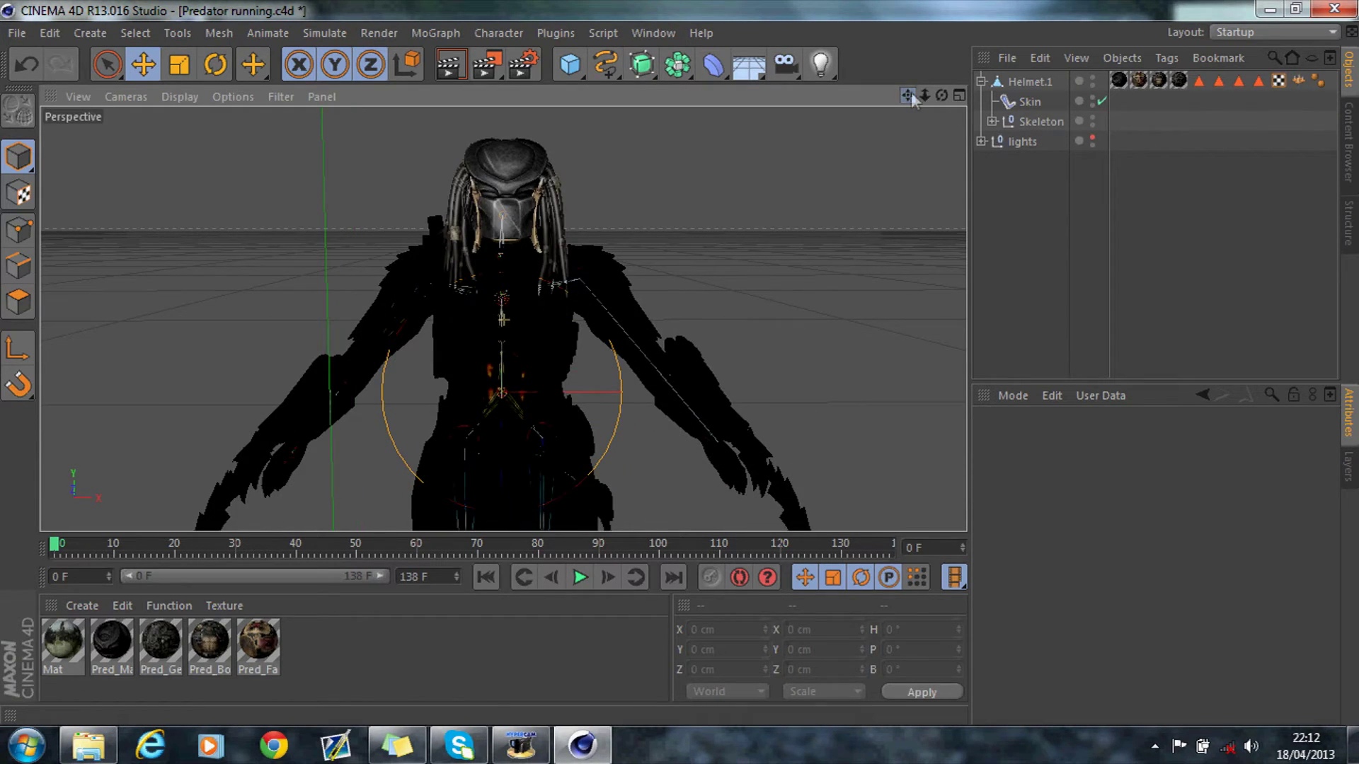
left_click(991, 121)
left_click(1003, 140)
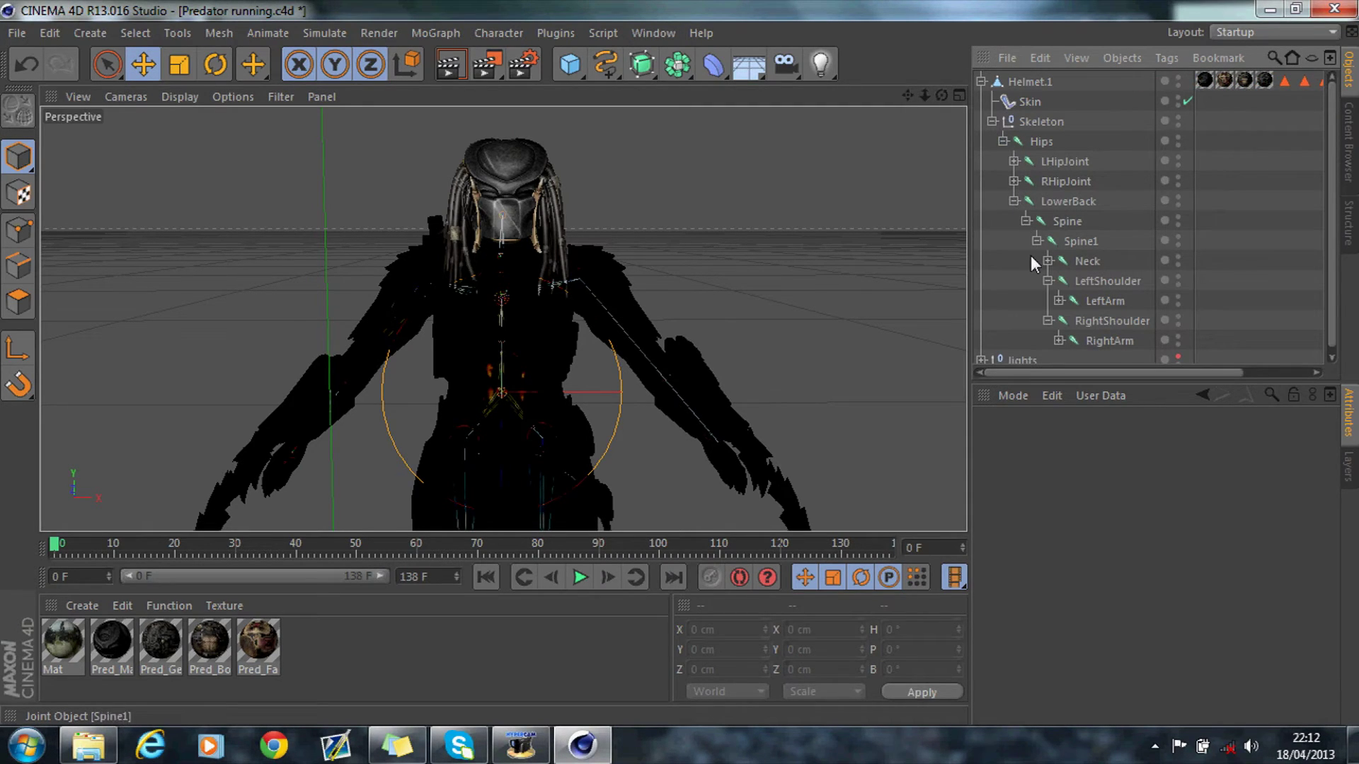
left_click(1106, 319)
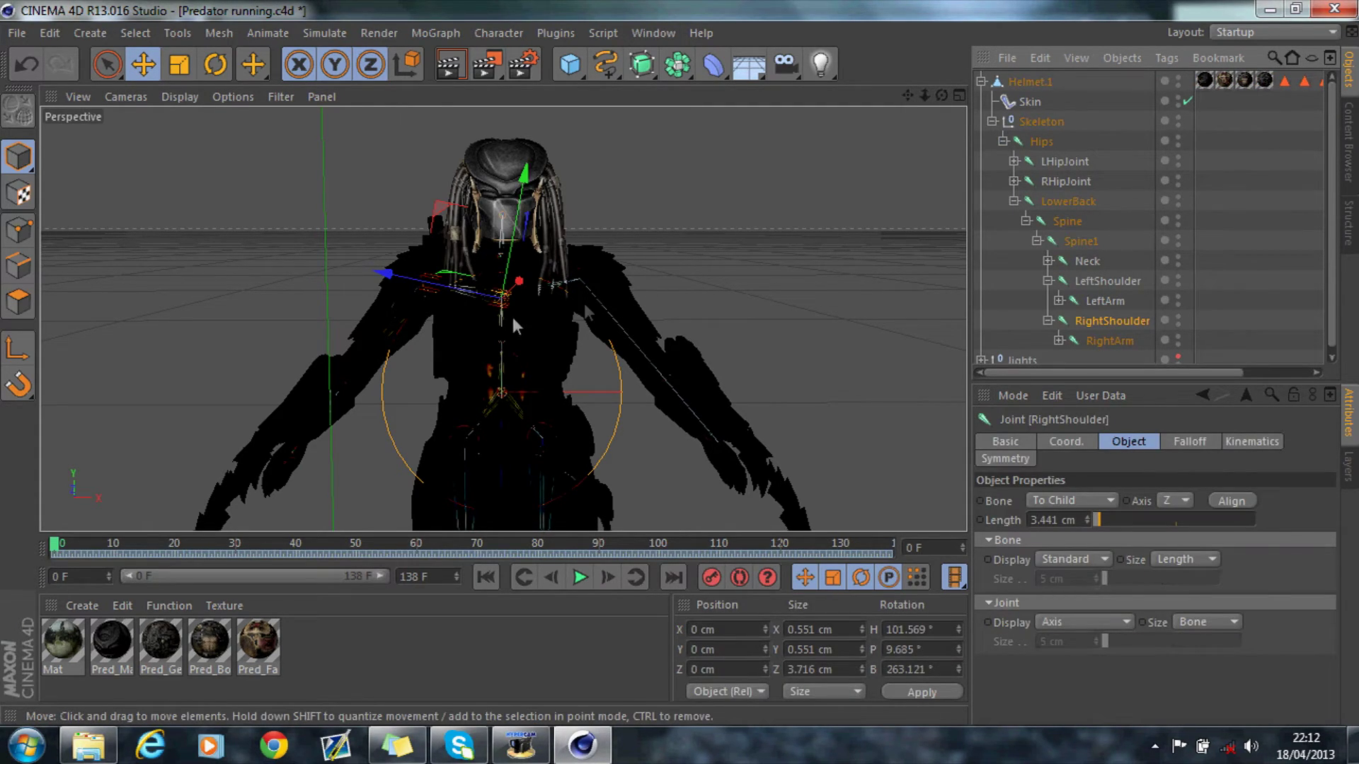
left_click(215, 67)
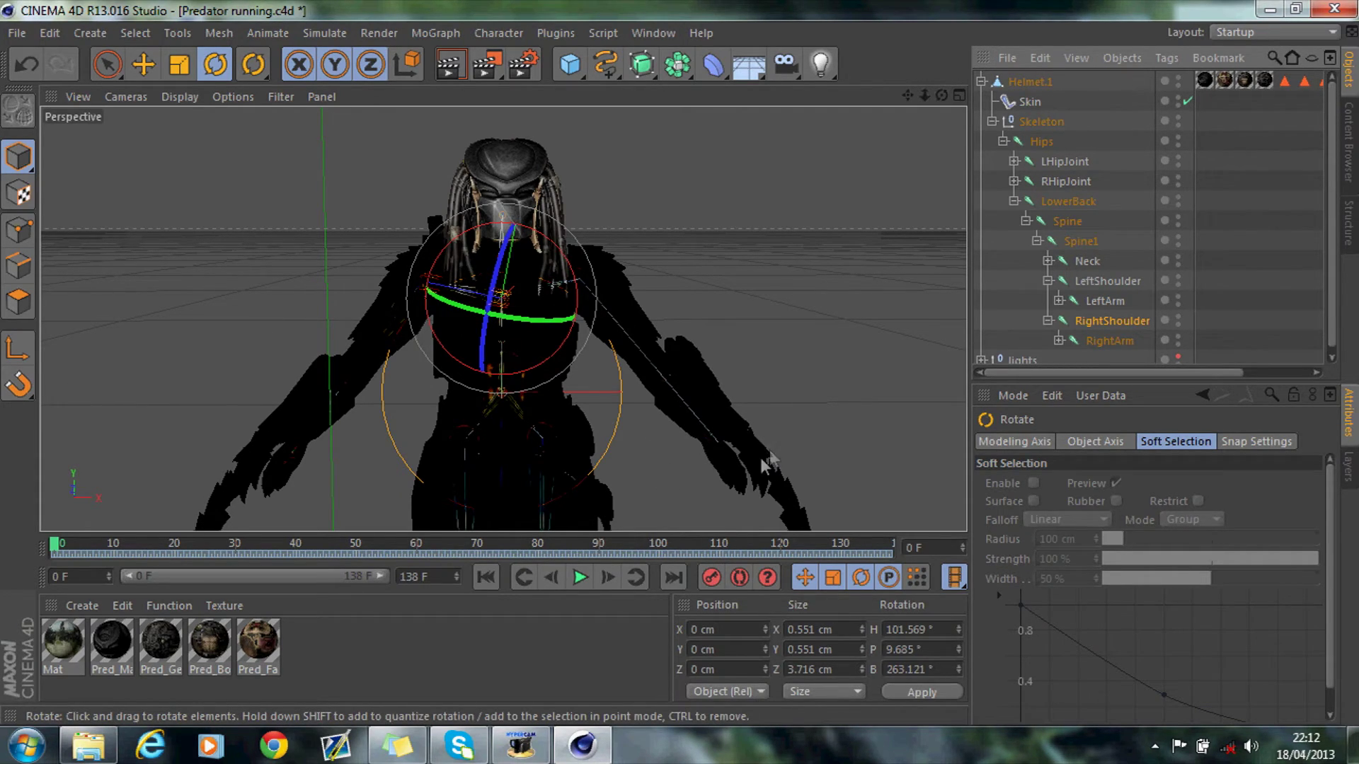
left_click(992, 121)
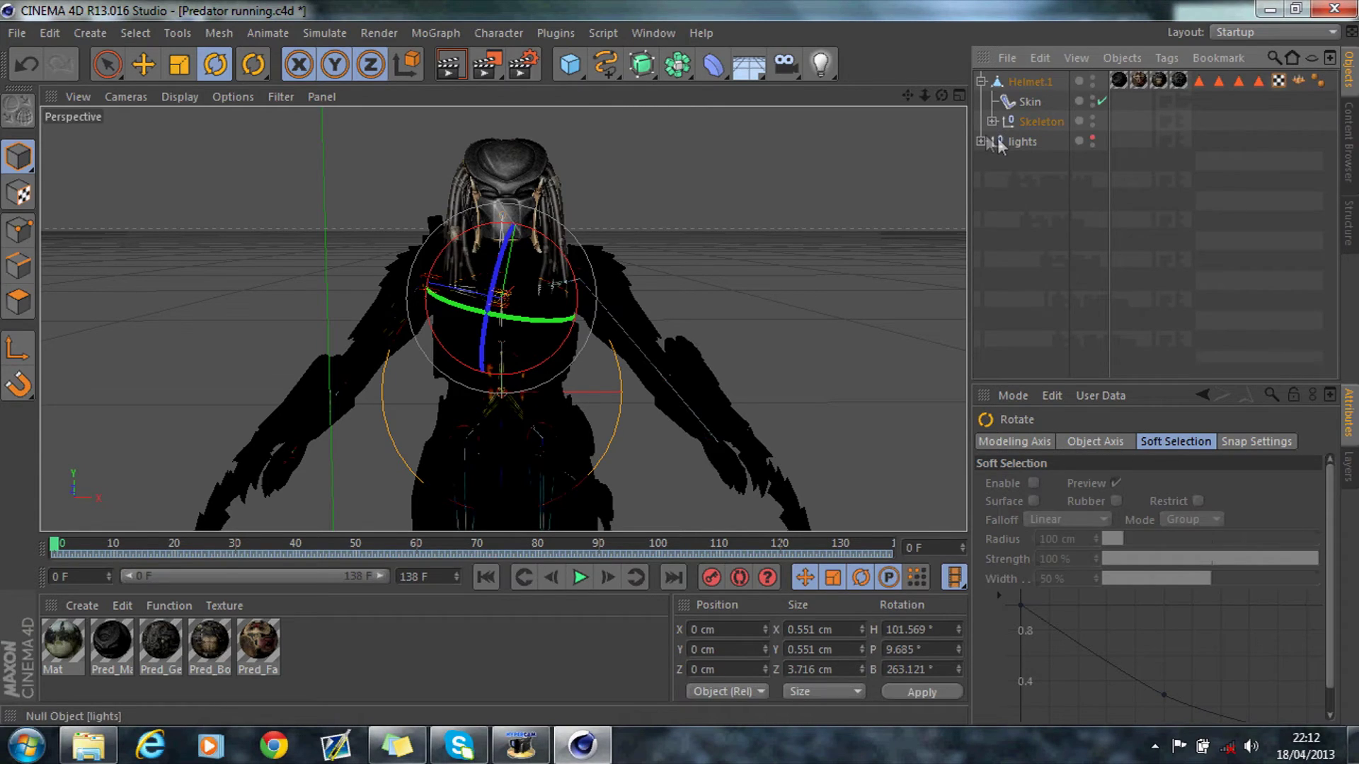
Step: Delete the existing Skin object and add a new Skin object as a child of Helmet.1
left_click(1027, 103)
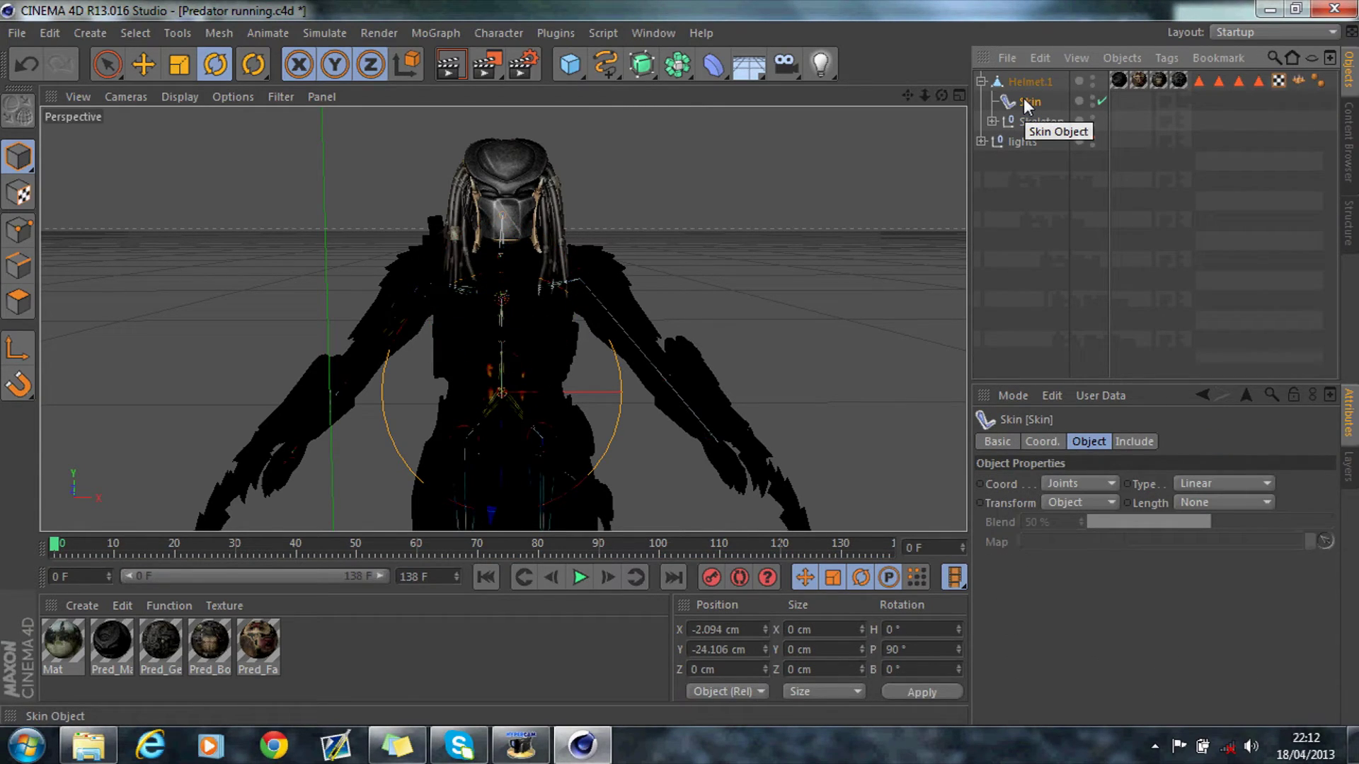
key("Delete")
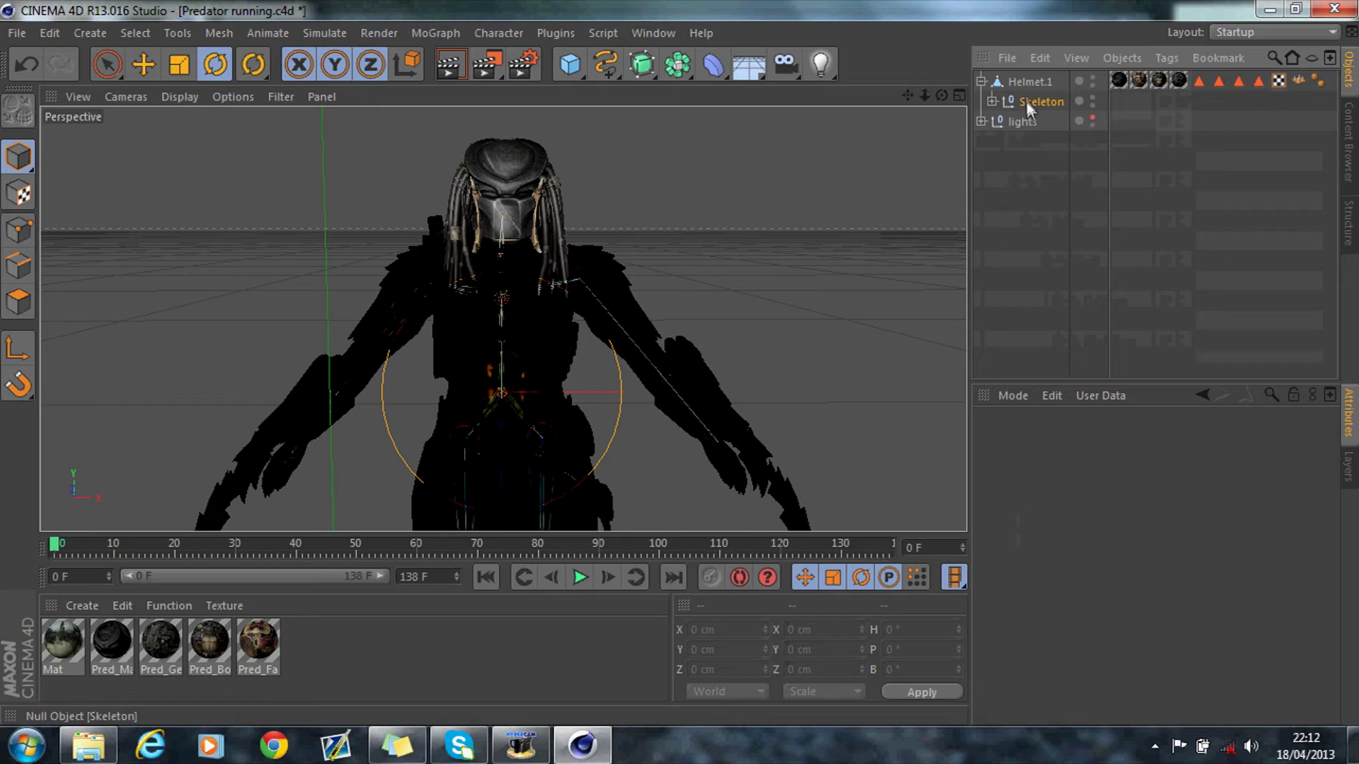
left_click(1026, 102)
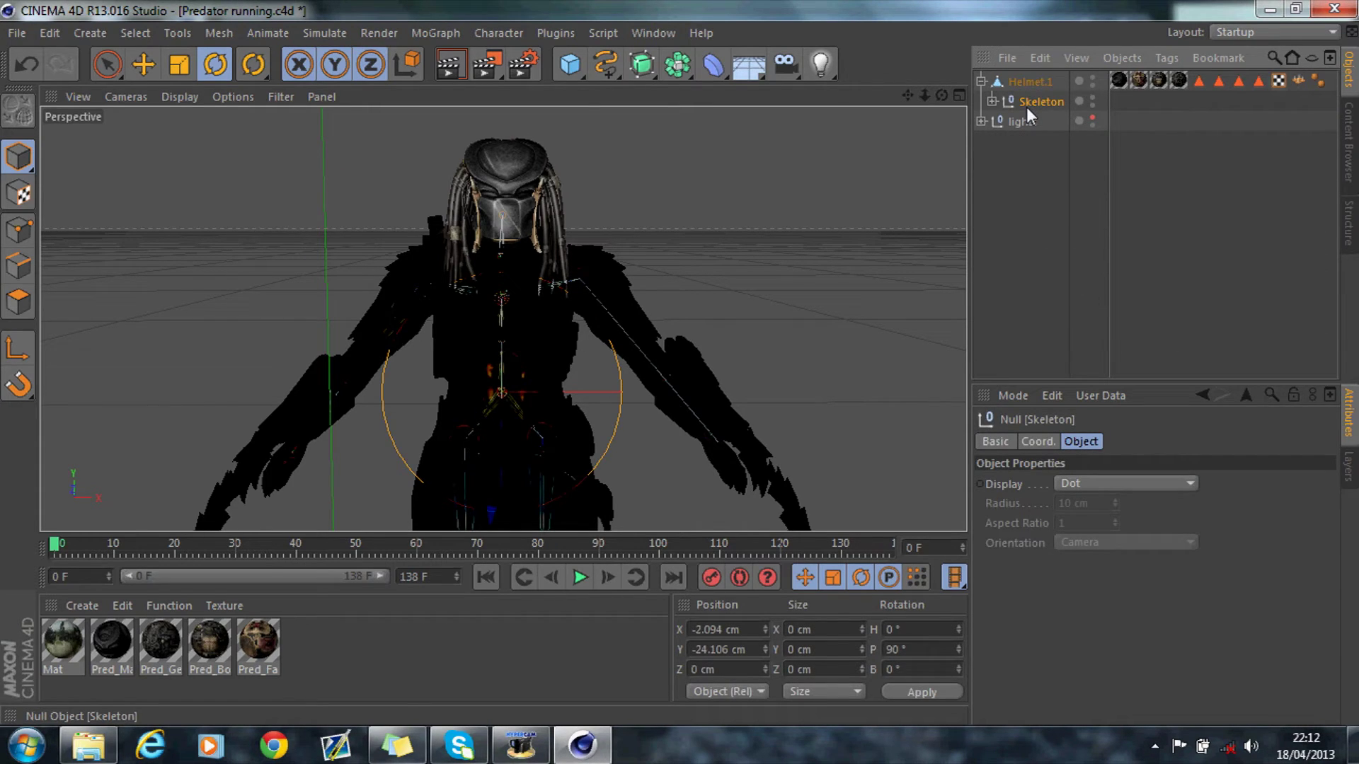
right_click(1026, 108)
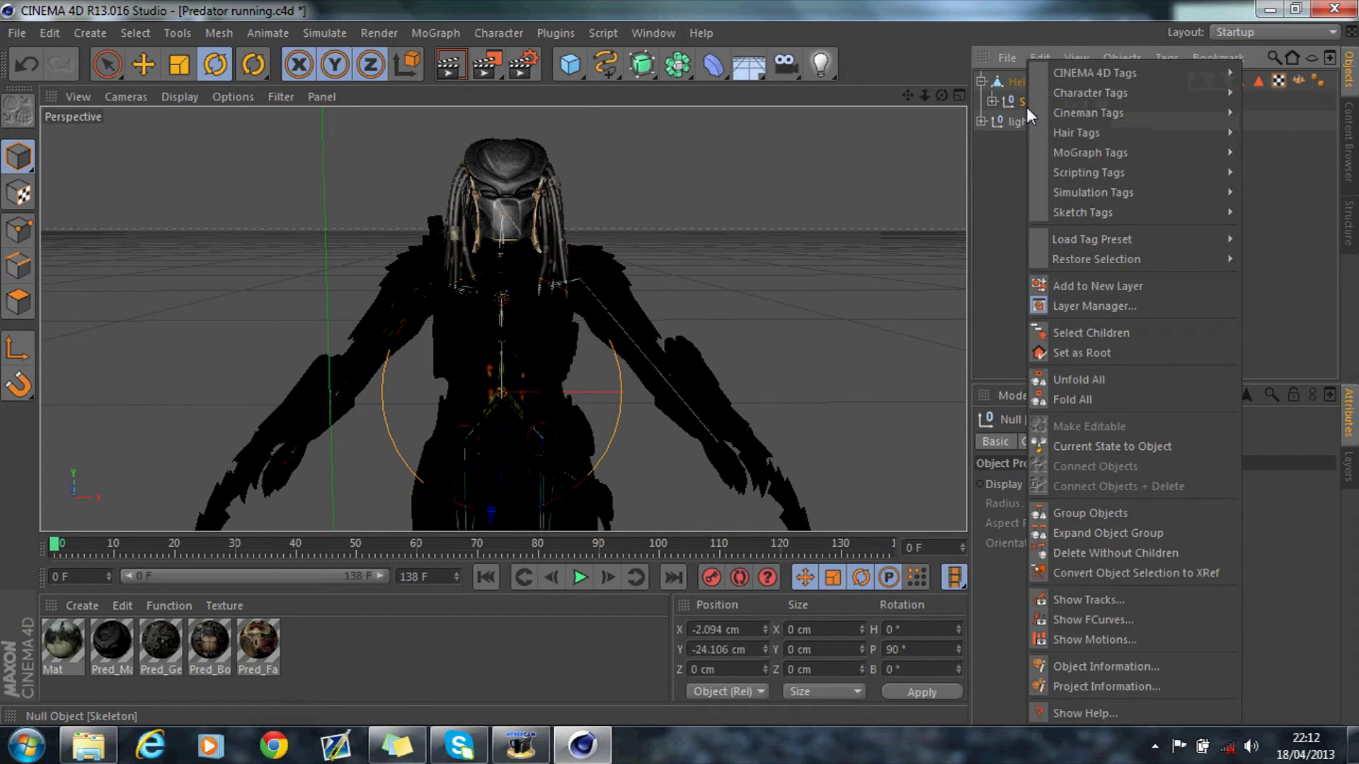
key("Escape")
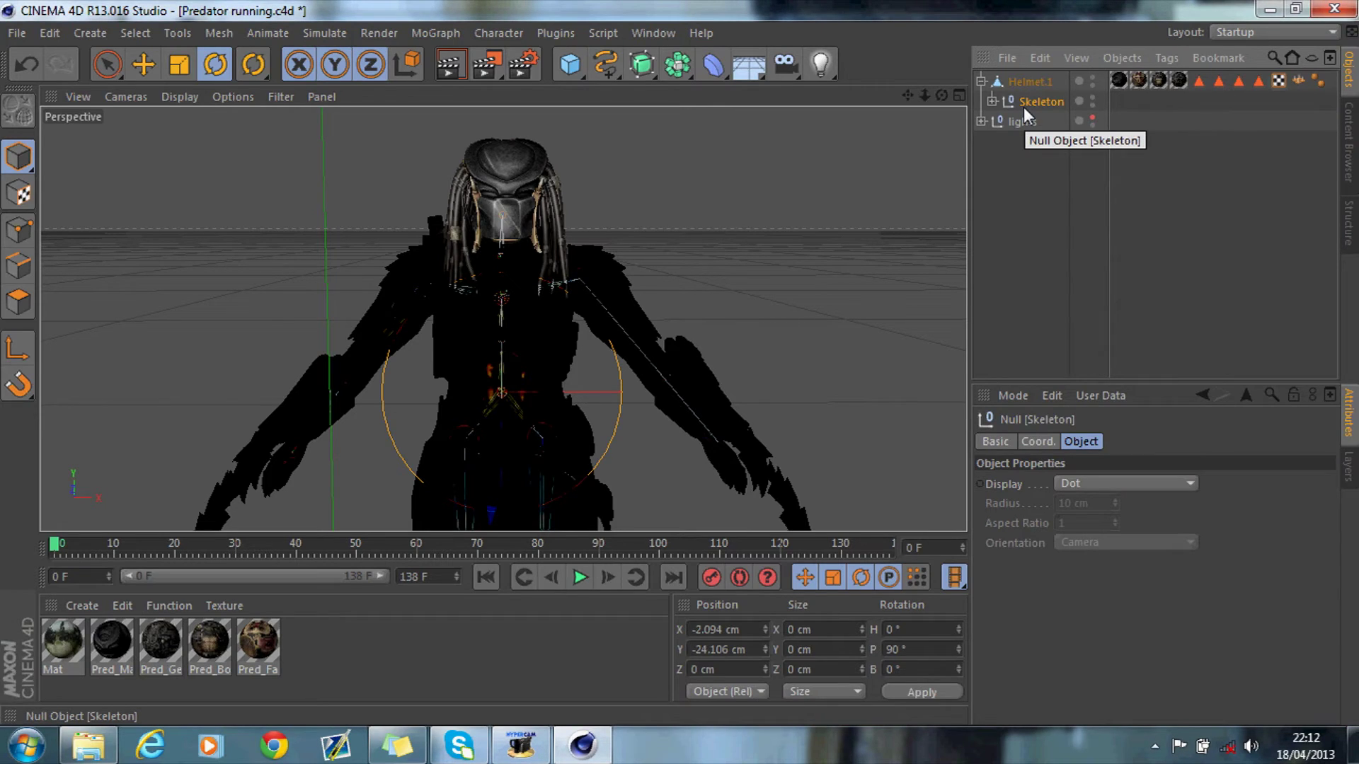
left_click(1032, 82, "ctrl")
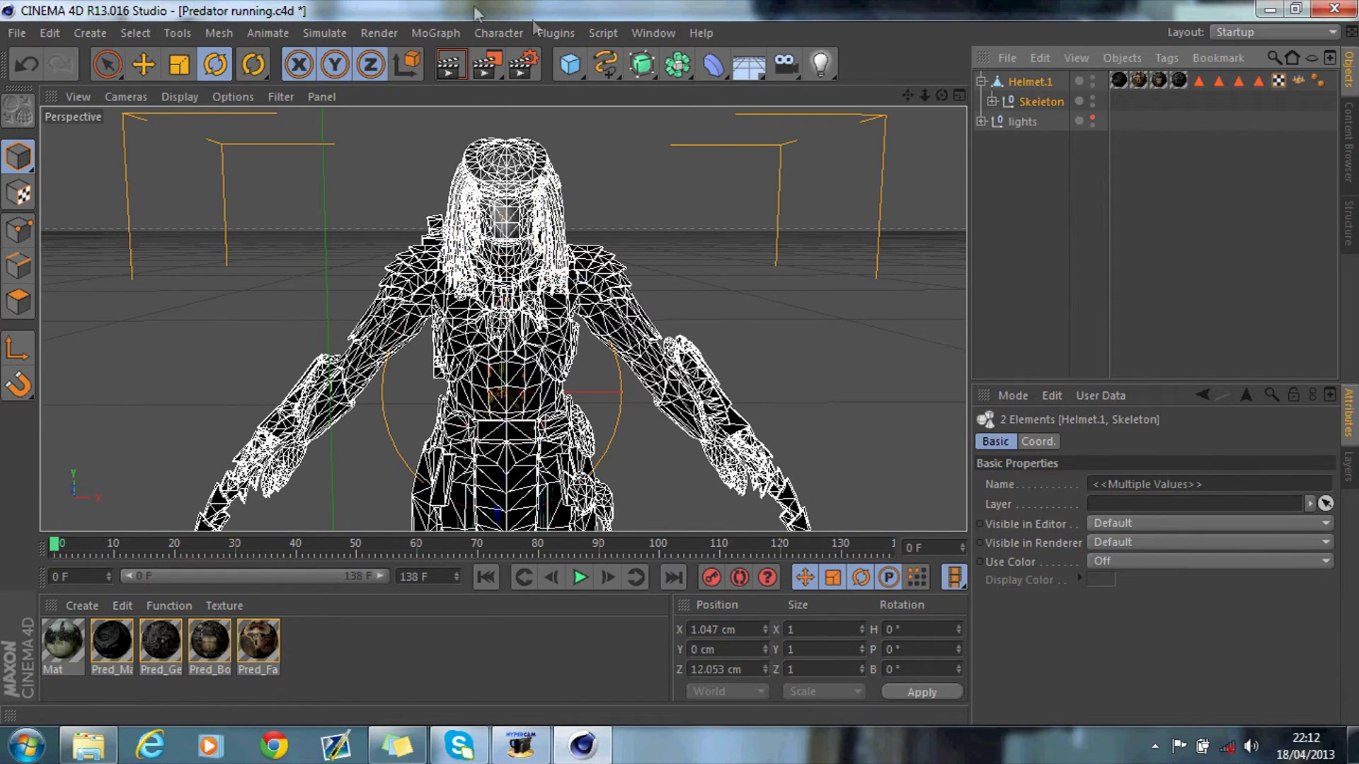
left_click(495, 32)
left_click(518, 344)
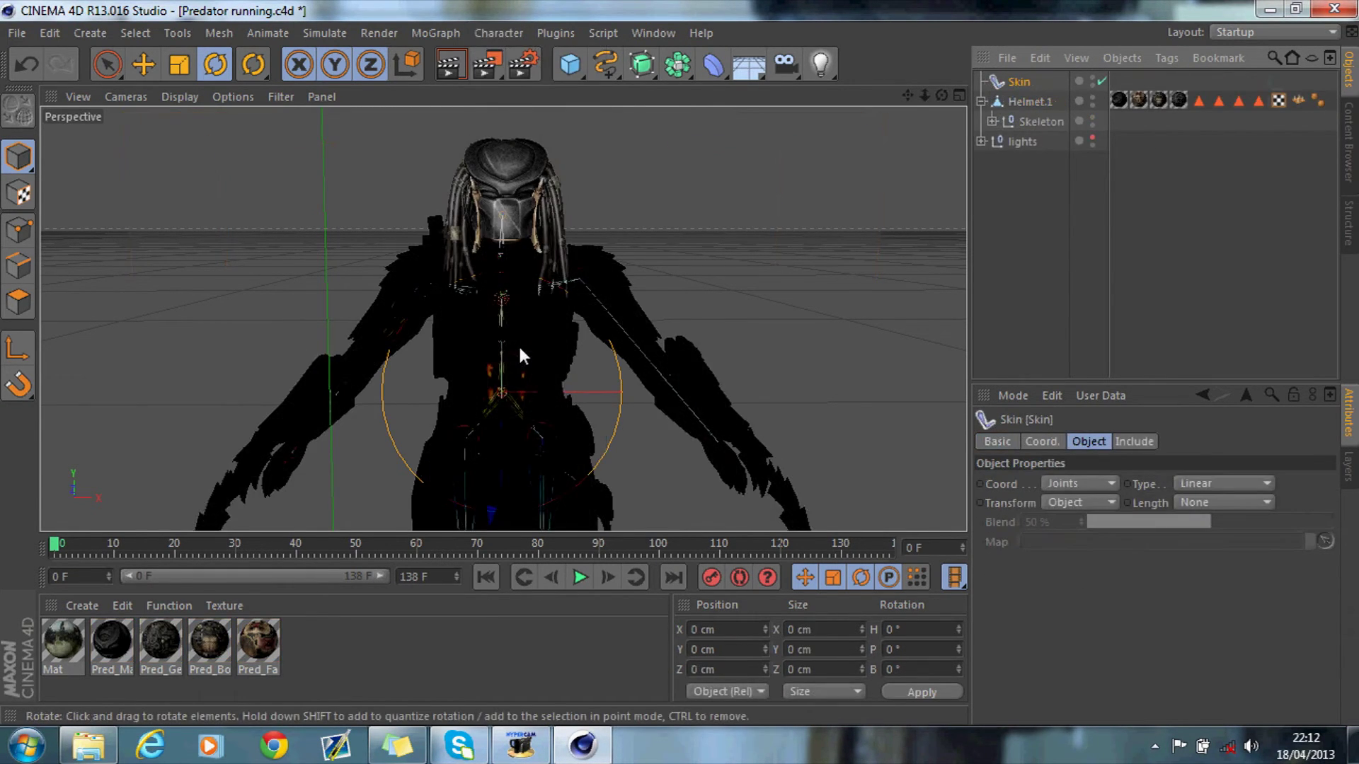
left_click(1065, 189)
left_click_drag(1017, 83, 1023, 104)
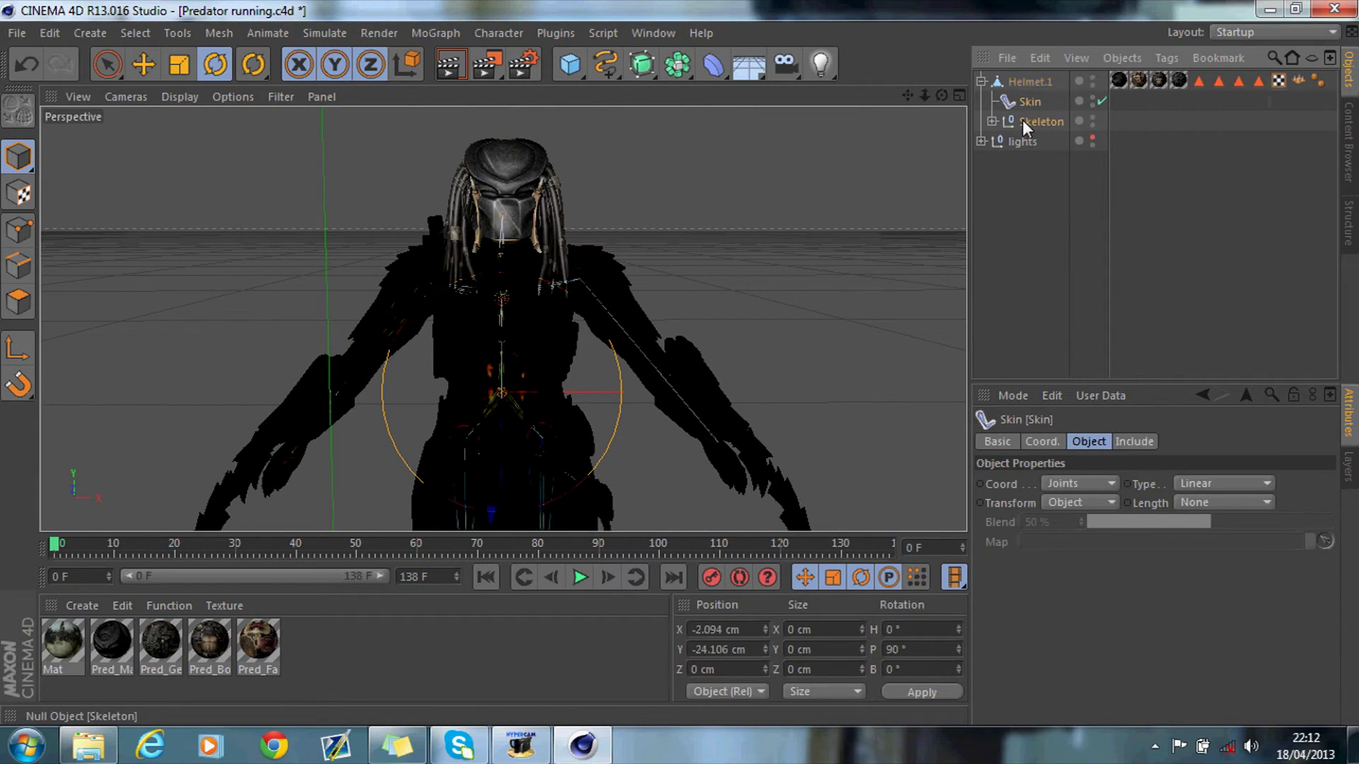
Step: Bind the Skeleton with all its children, the Skin object and Helmet.1 together
left_click(1023, 122)
right_click(1023, 122)
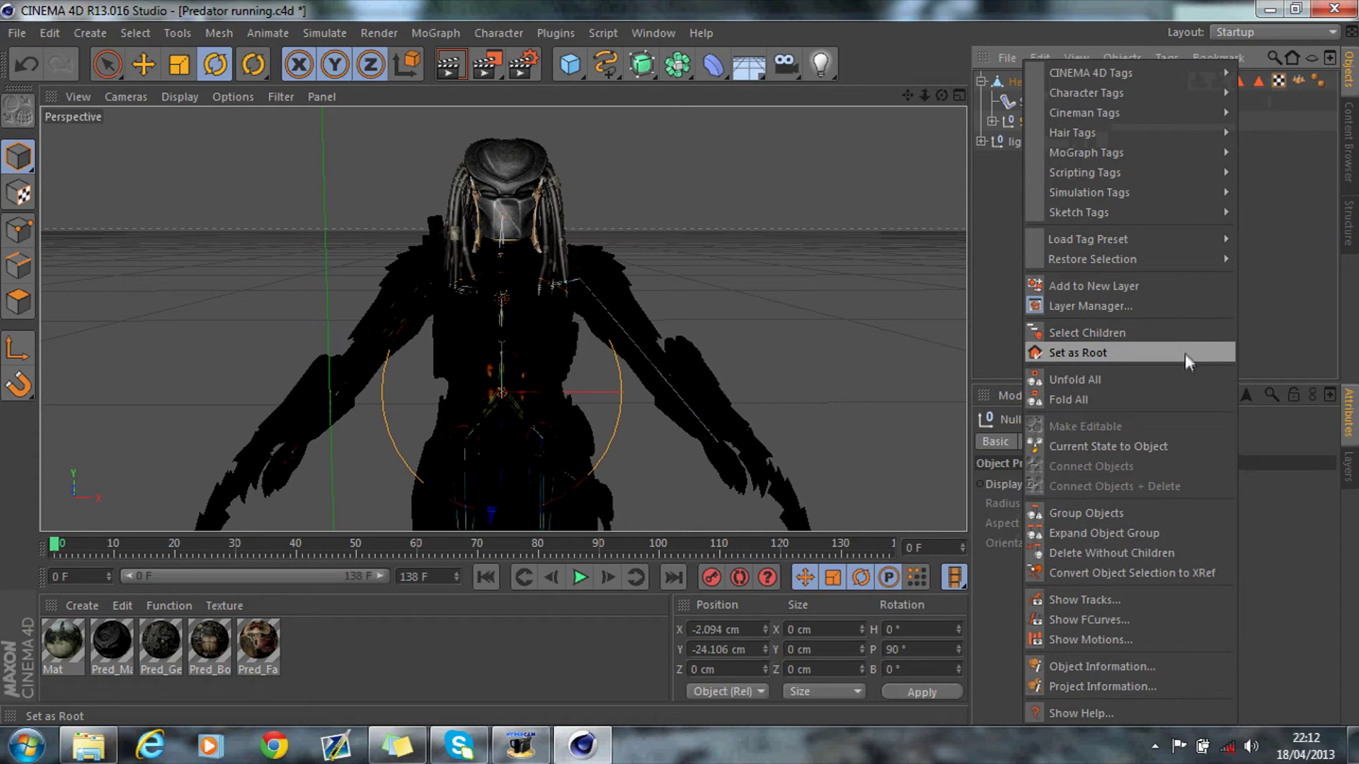
left_click(1107, 334)
left_click(1025, 104, "ctrl")
left_click(1033, 86, "ctrl")
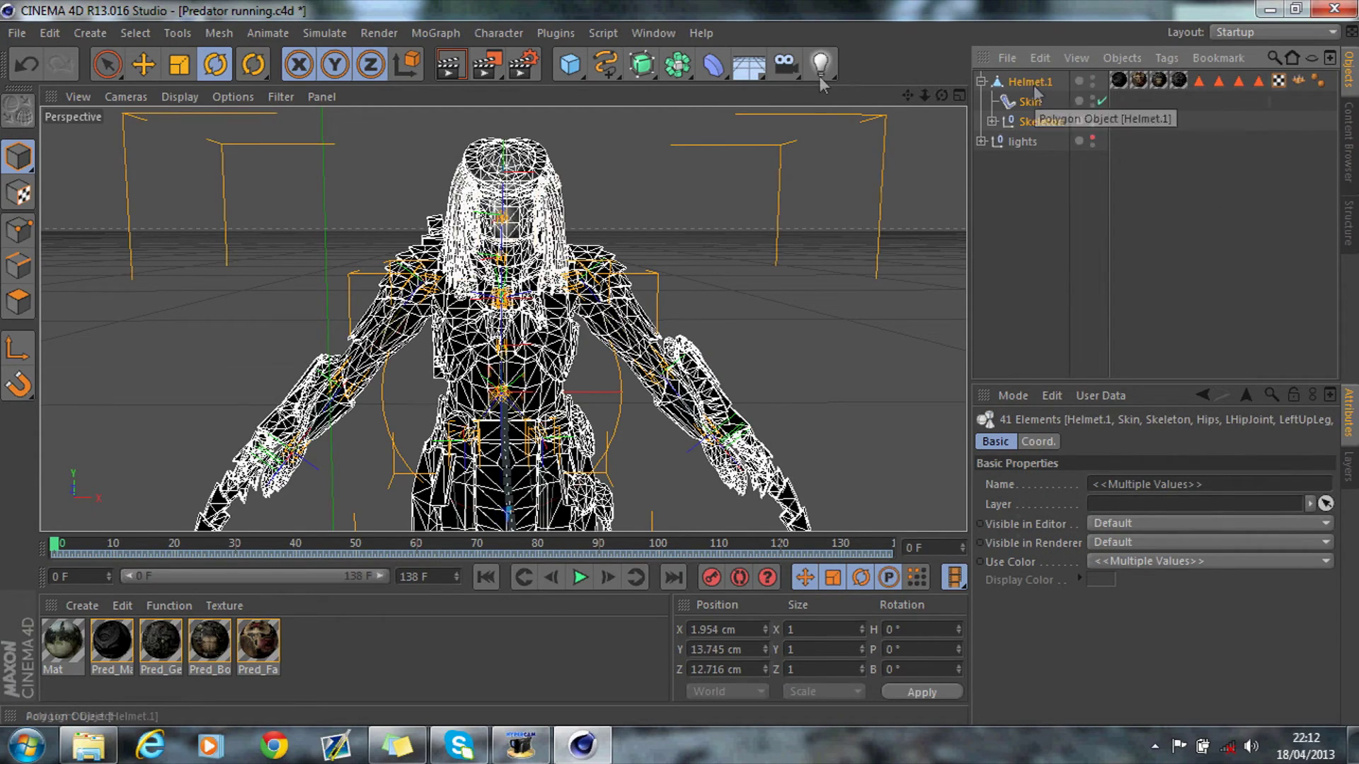
left_click(499, 32)
mouse_move(523, 85)
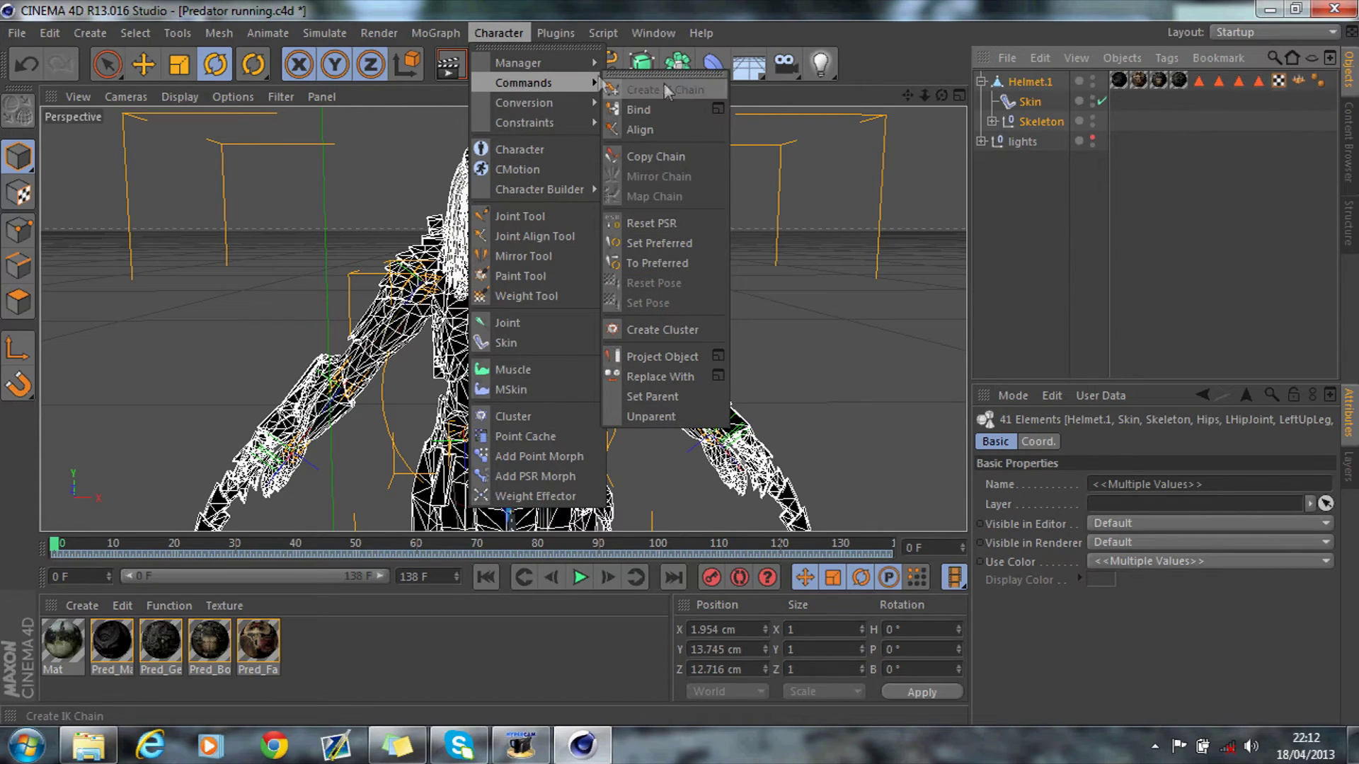
left_click(640, 109)
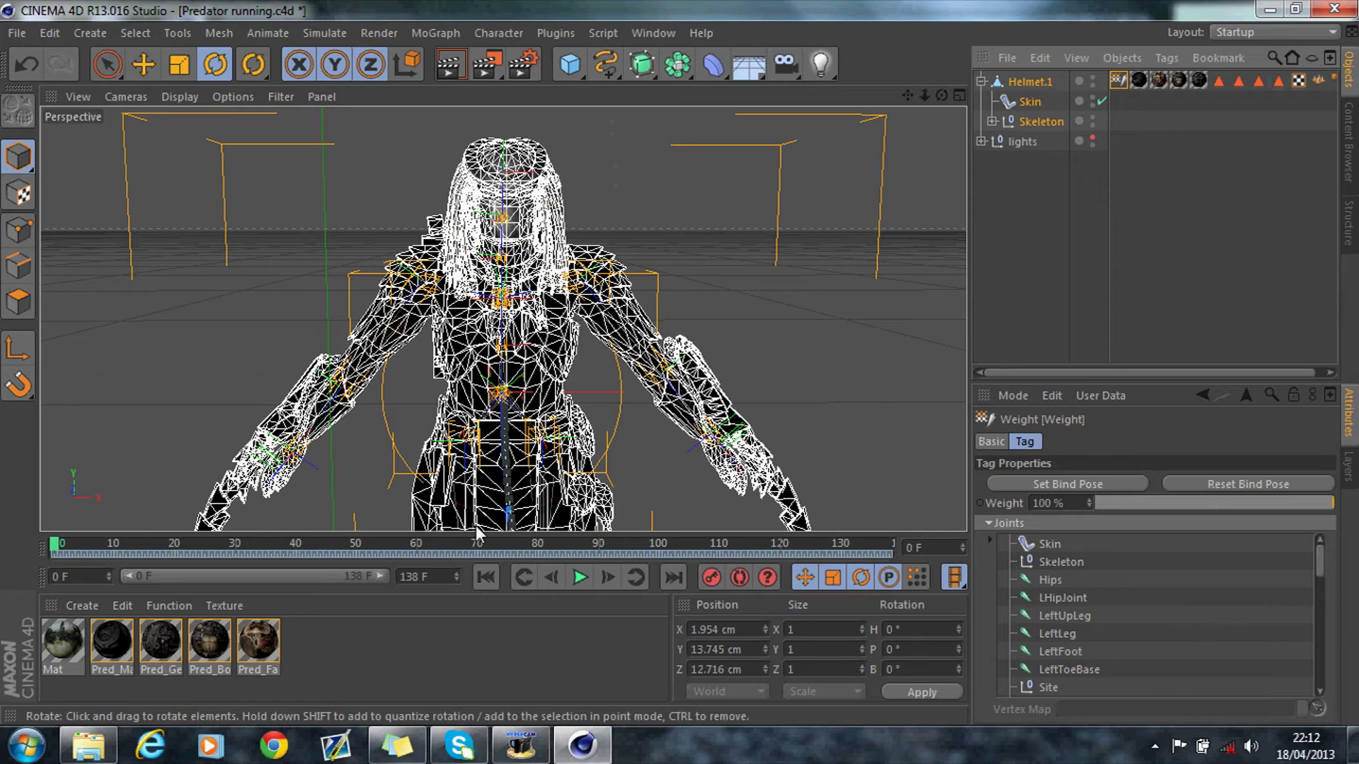
Step: Scrub the running animation to frame 19 and preview the bound Predator with a render of the active view
left_click_drag(121, 556, 170, 557)
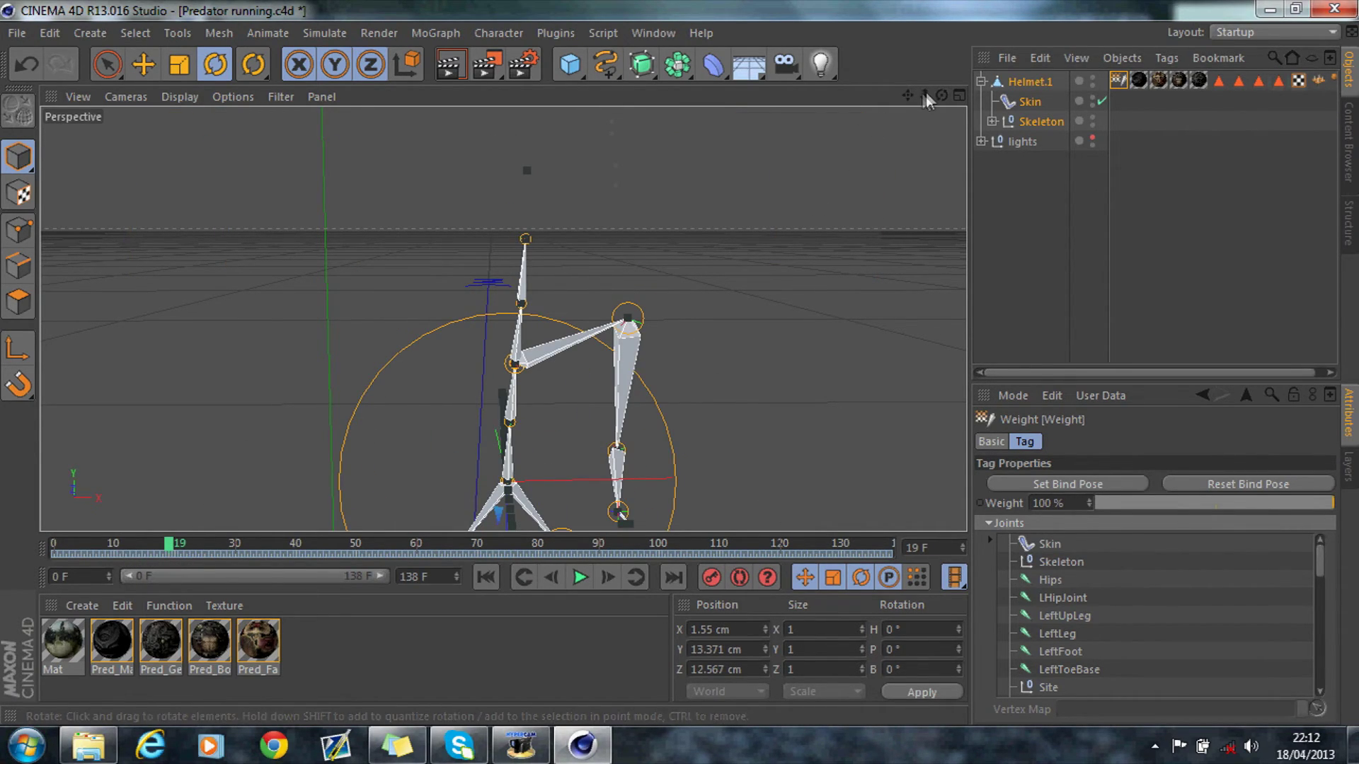
mouse_move(924, 94)
left_mouse_down()
mouse_move(870, 100)
mouse_move(923, 92)
left_mouse_up()
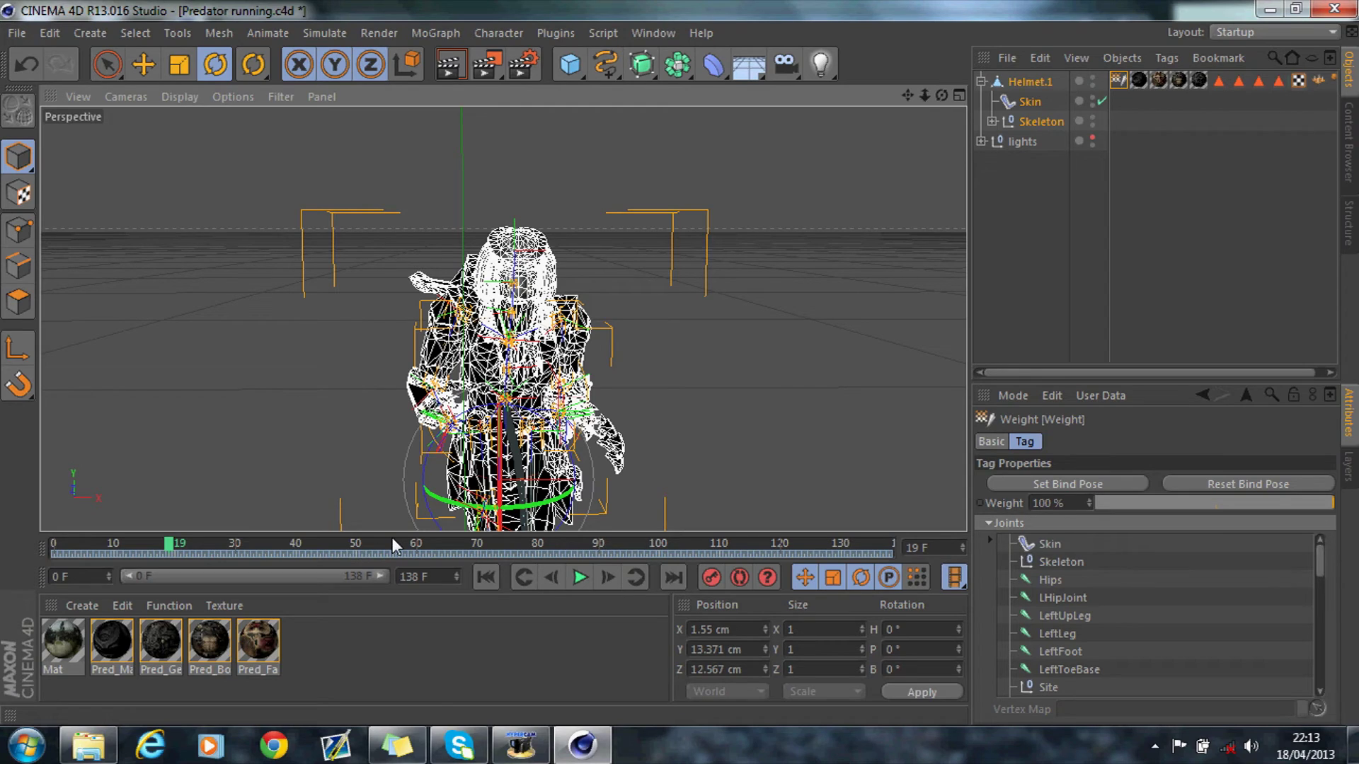
left_click(450, 65)
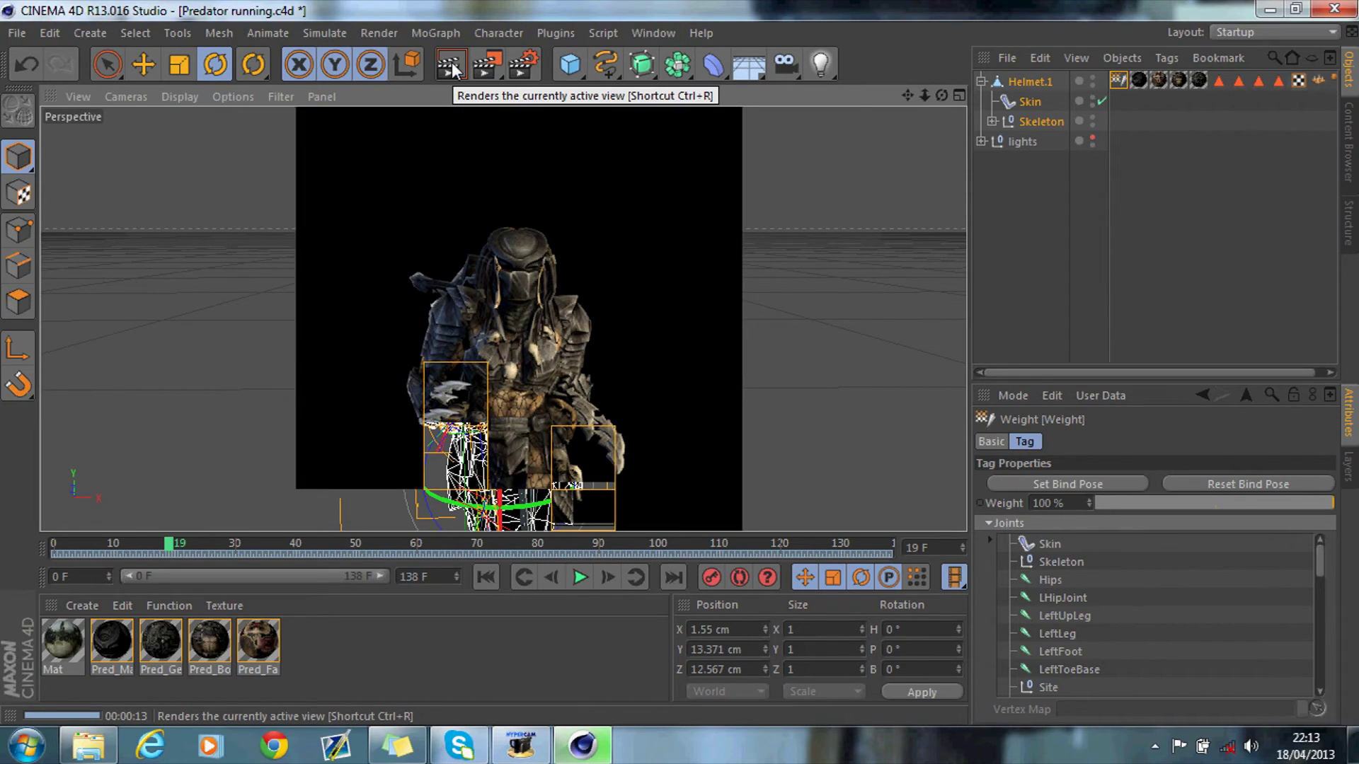
left_click(719, 357)
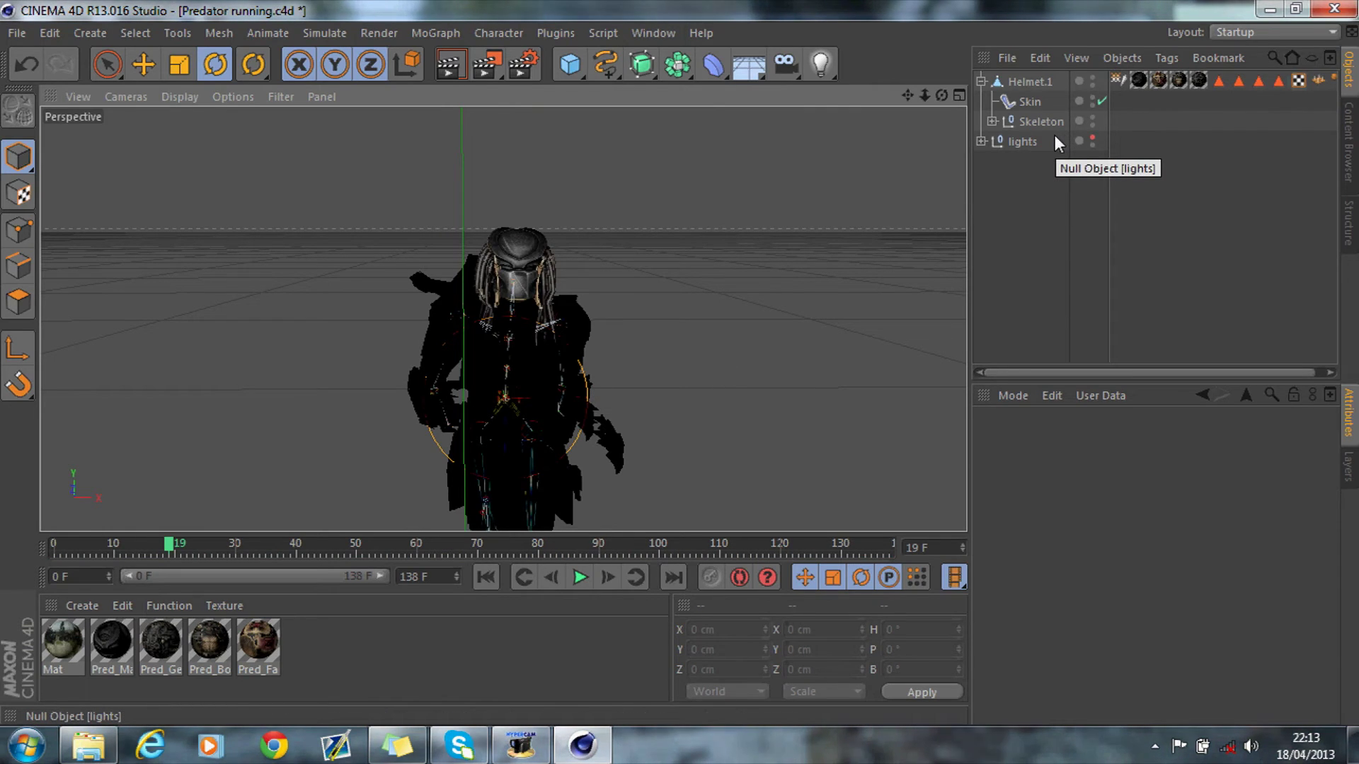
Step: Quit without saving Predator running.c4d and open the pack's Animations- Running, Walking, etc folder in Windows Explorer
left_click(1334, 8)
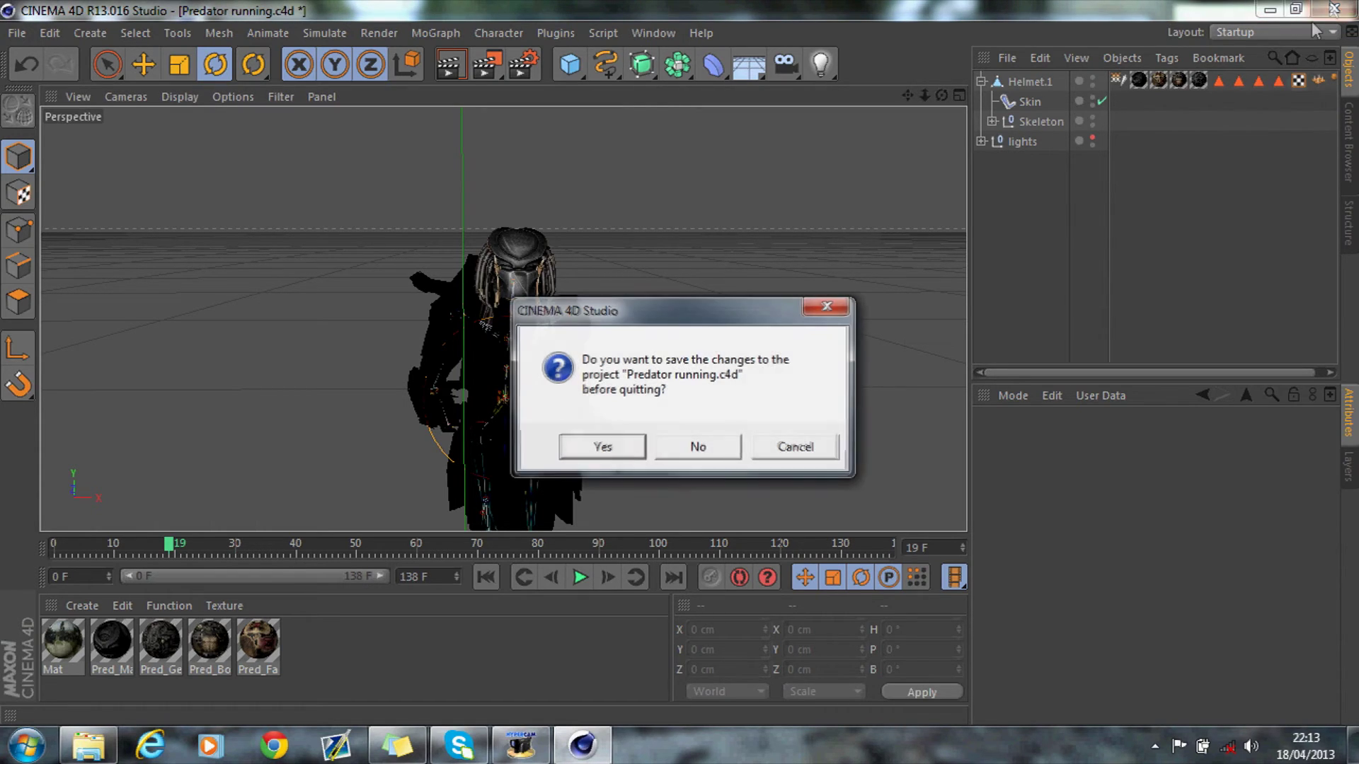
left_click(708, 448)
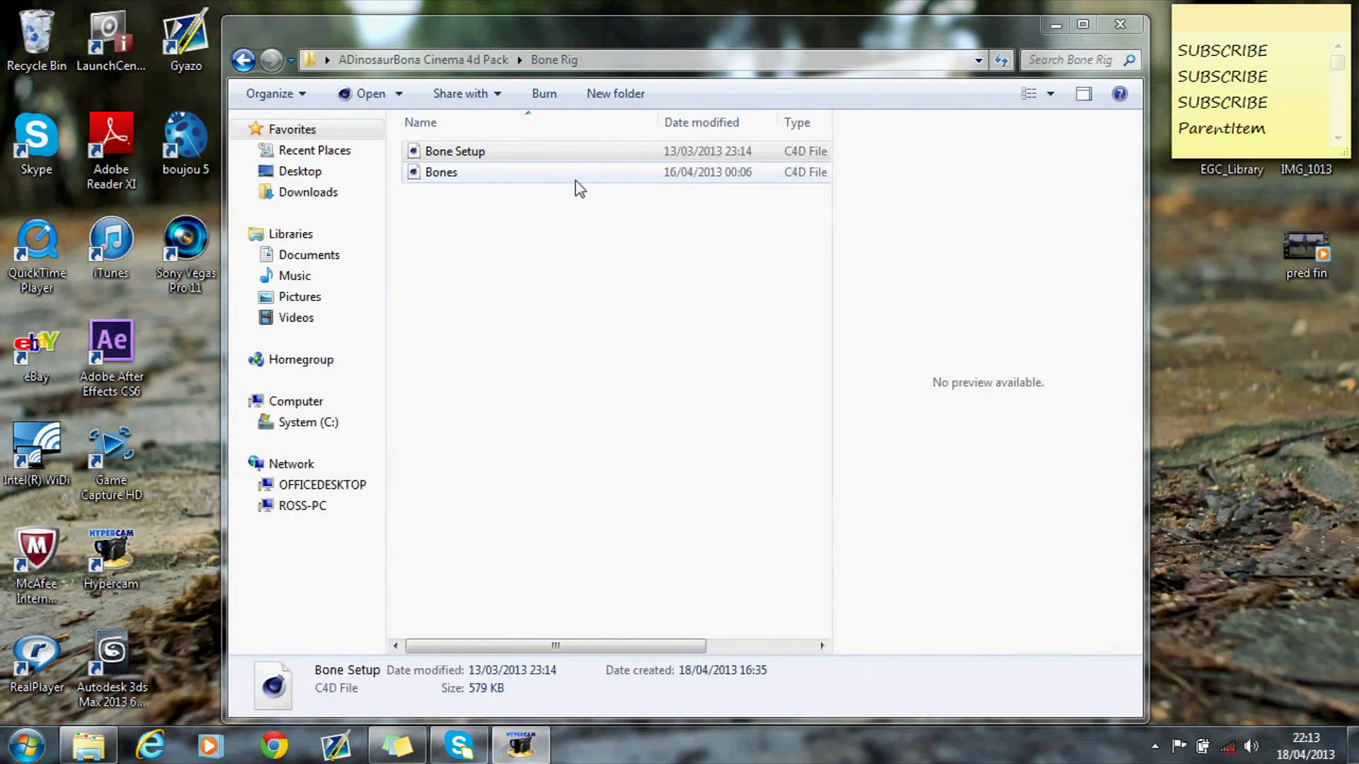
left_click(243, 59)
double_click(470, 154)
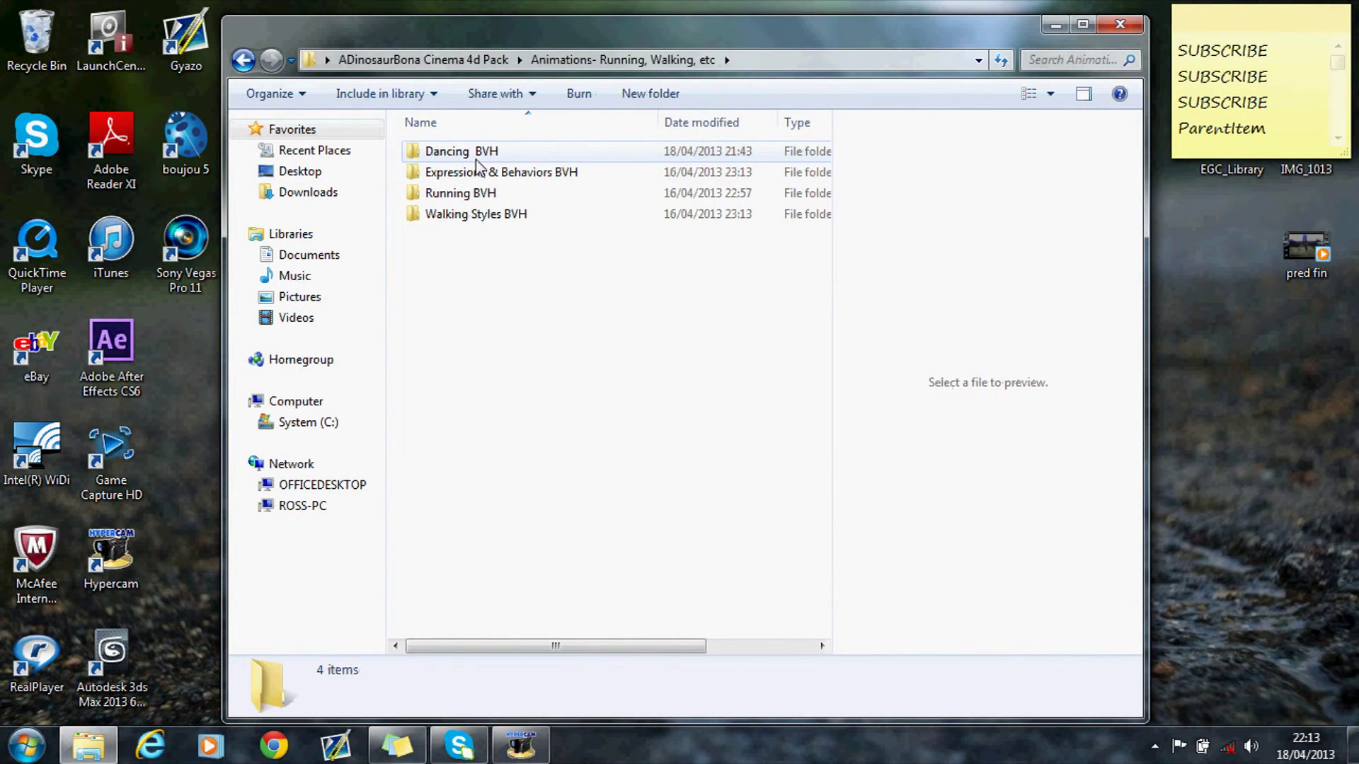
Step: Look through the Expressions & Behaviors BVH and Walking Styles BVH folders and return to the pack's main folder
double_click(484, 175)
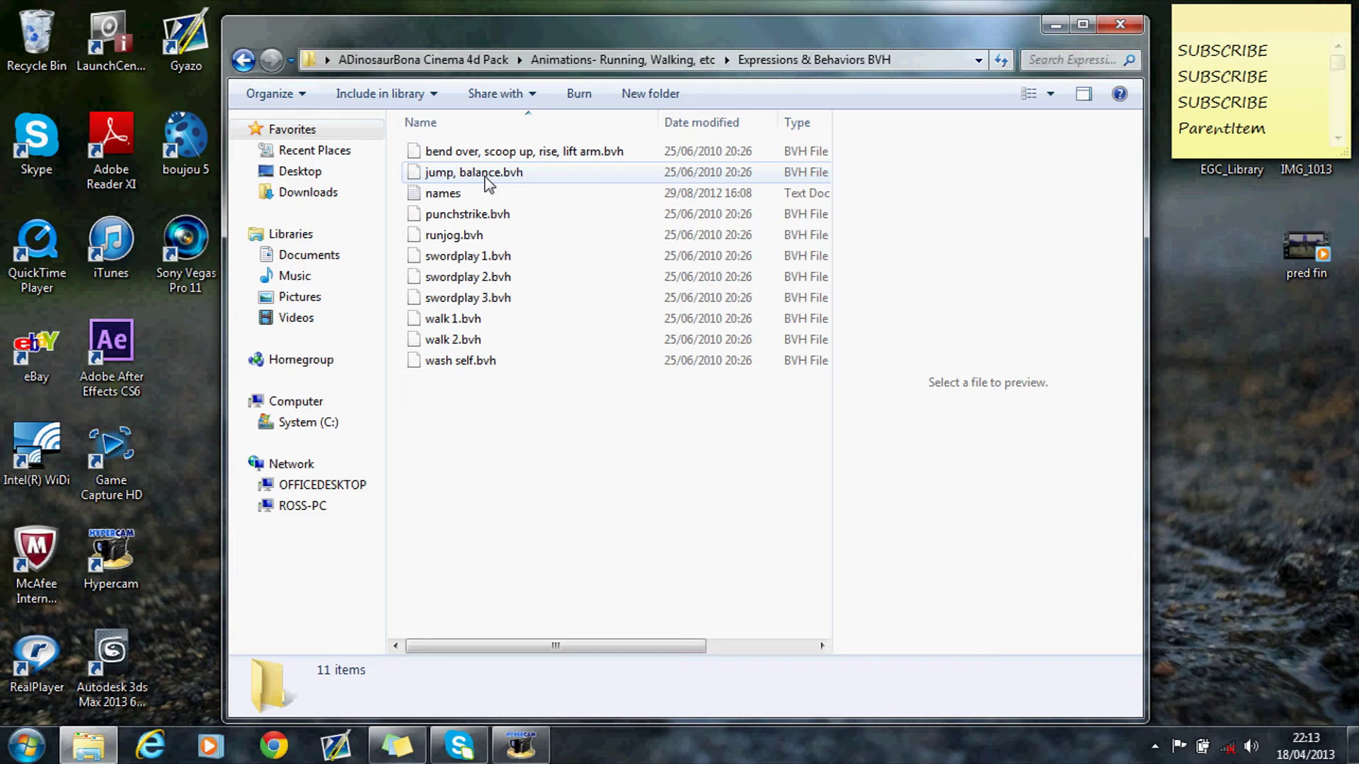
left_click(243, 59)
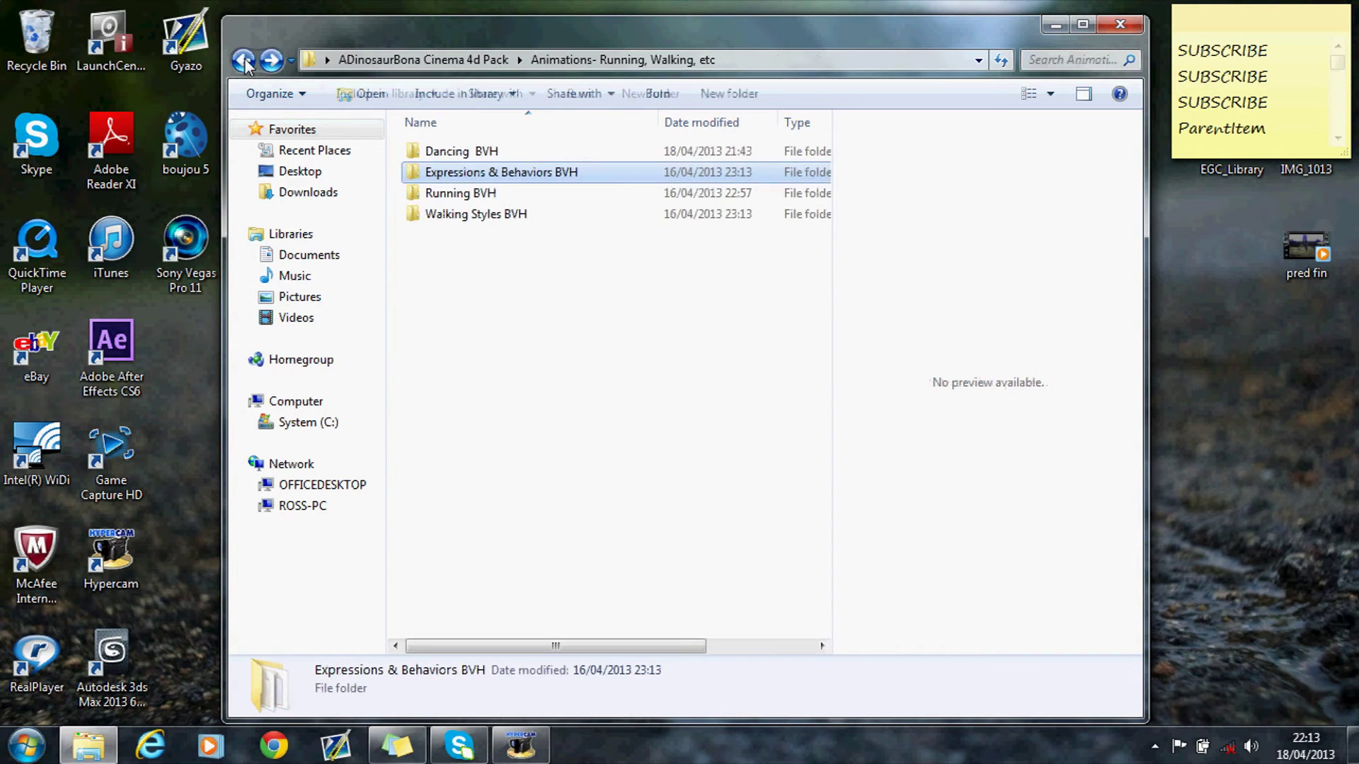
double_click(510, 215)
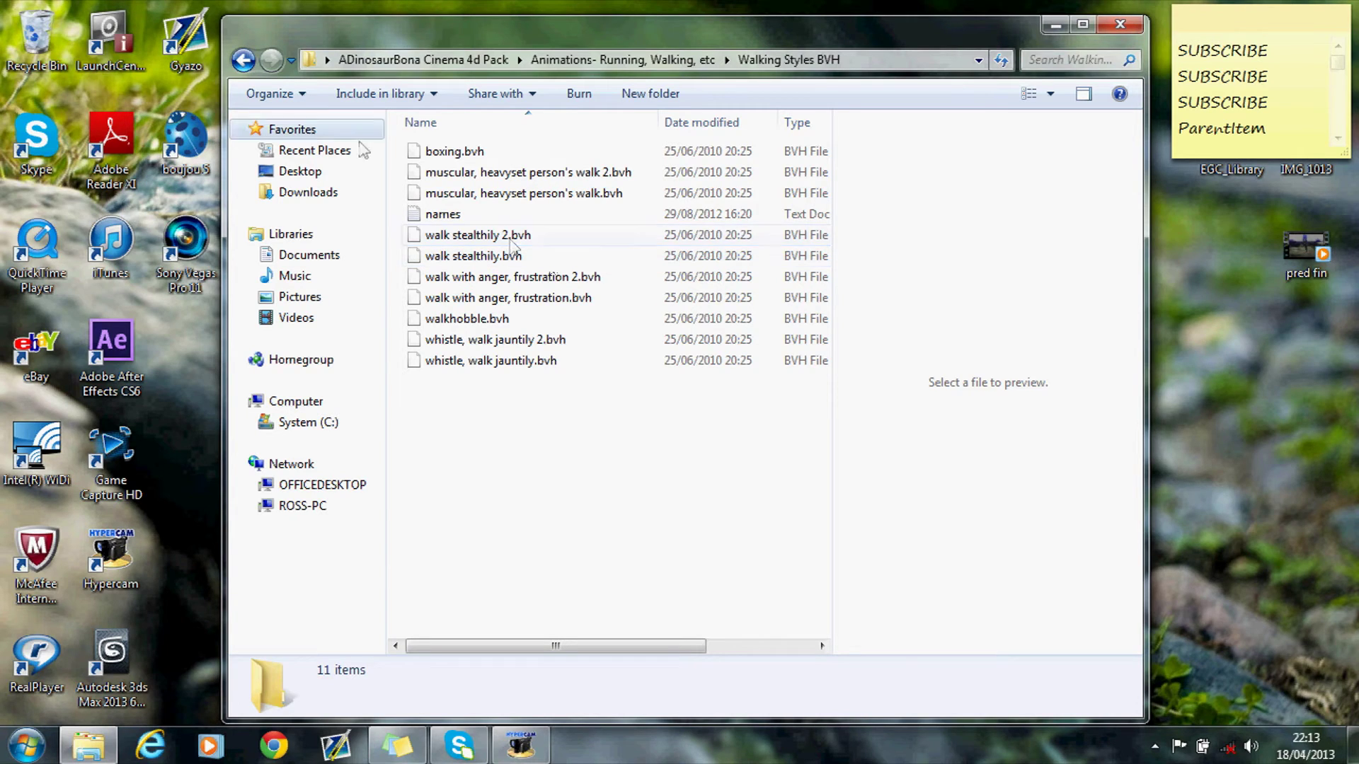
left_click(244, 61)
left_click(243, 61)
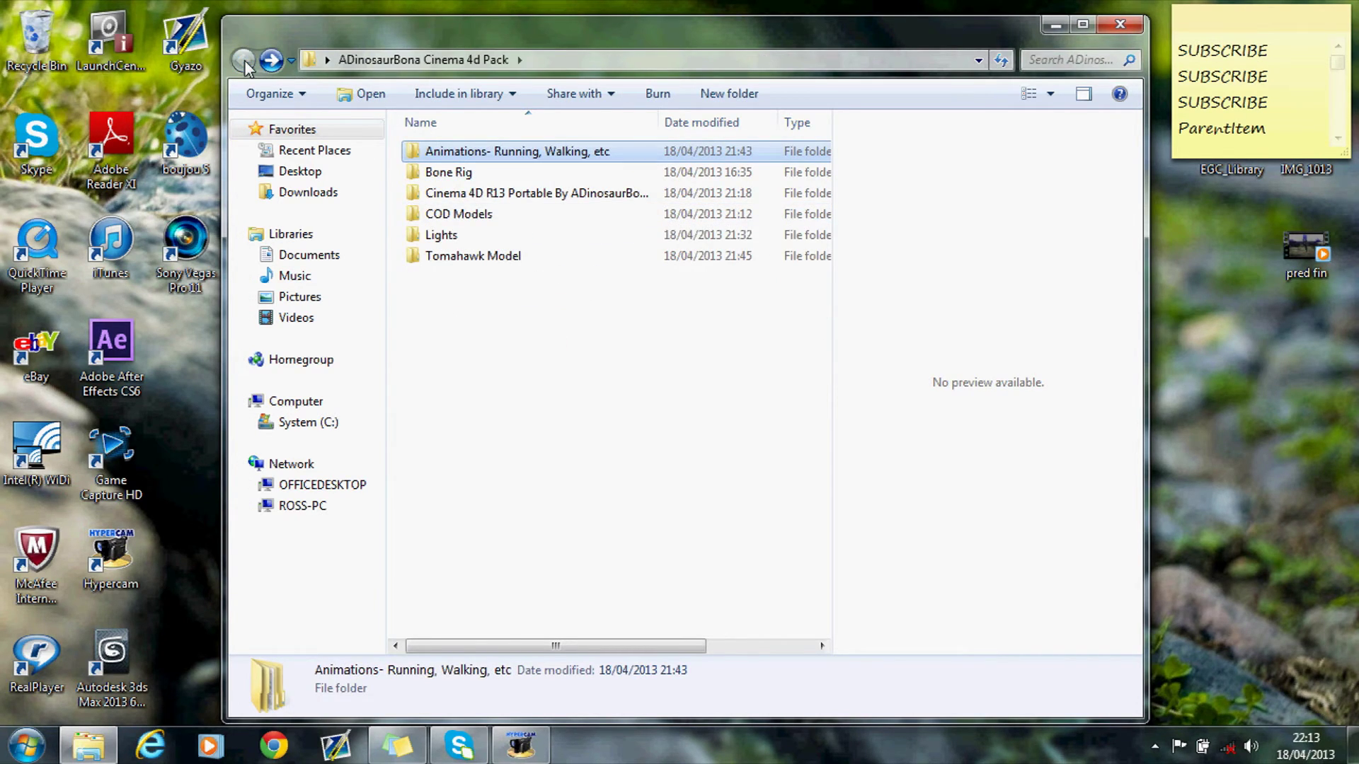
Step: Examine the Cinema 4D R13 Portable By ADinosaurBona folder, including its SERIALS text file and program folder, and return to the pack's main folder
double_click(449, 195)
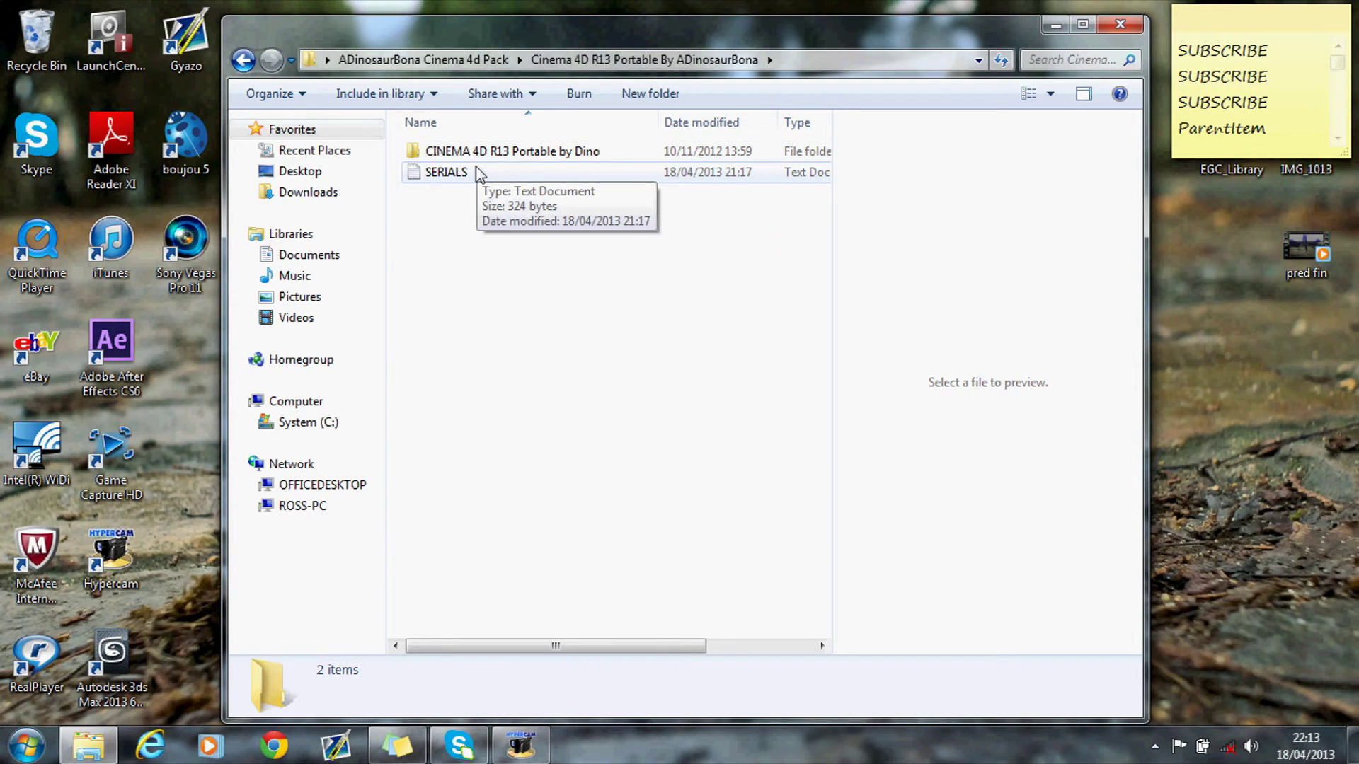
double_click(477, 172)
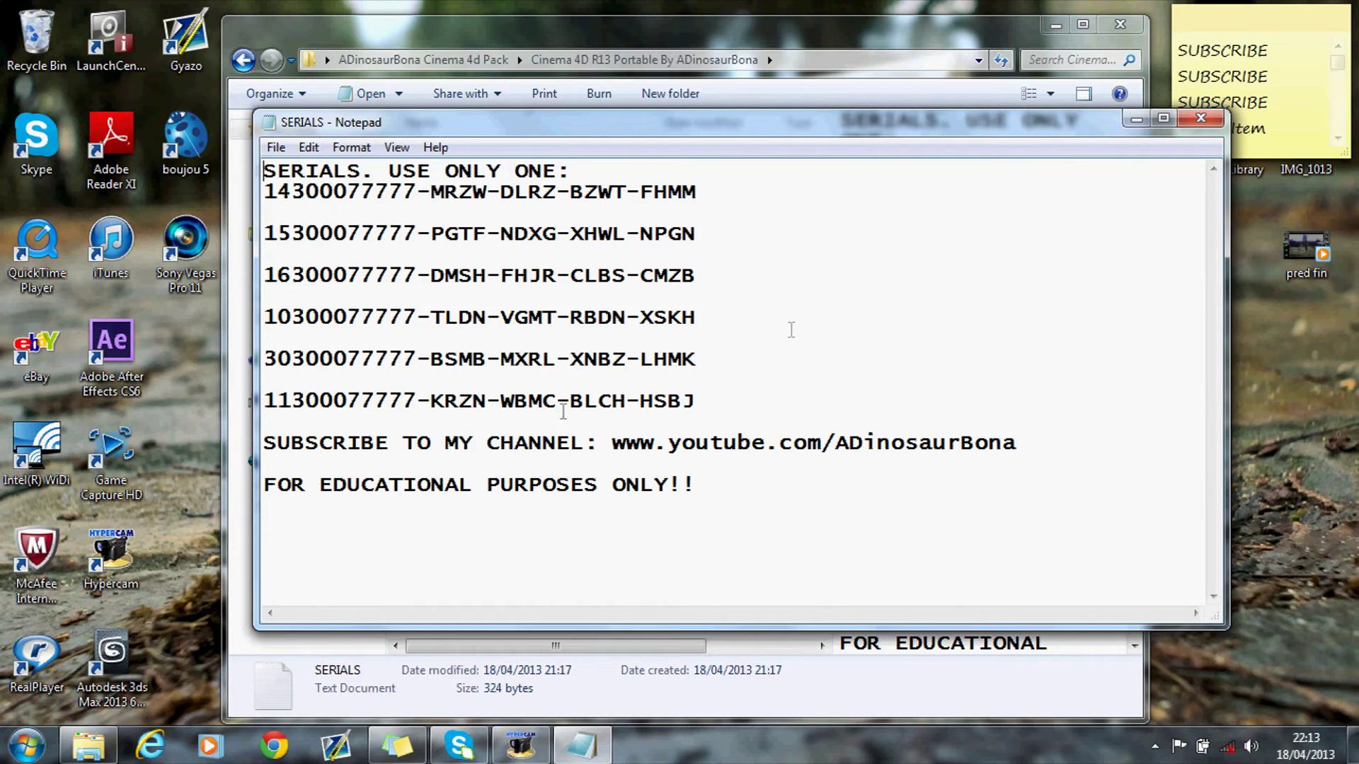
left_click(1201, 118)
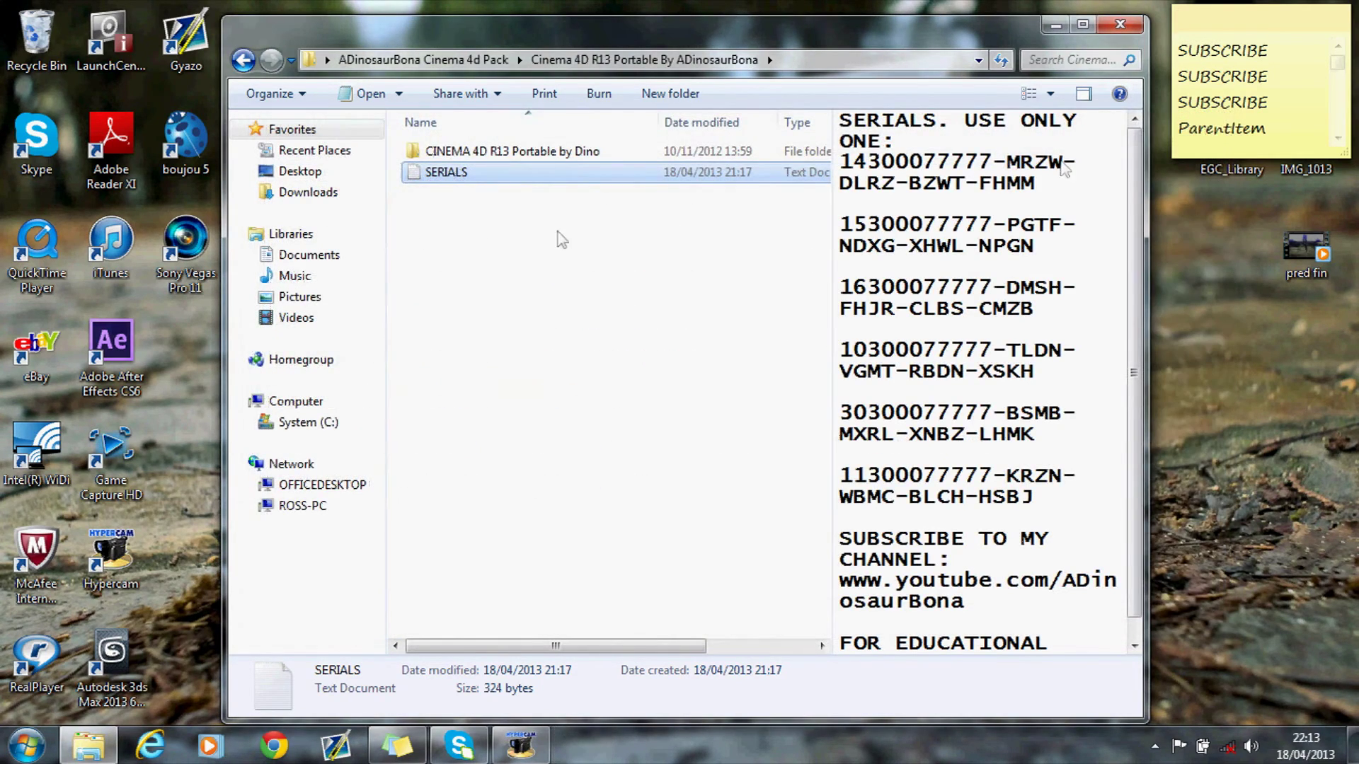
double_click(467, 151)
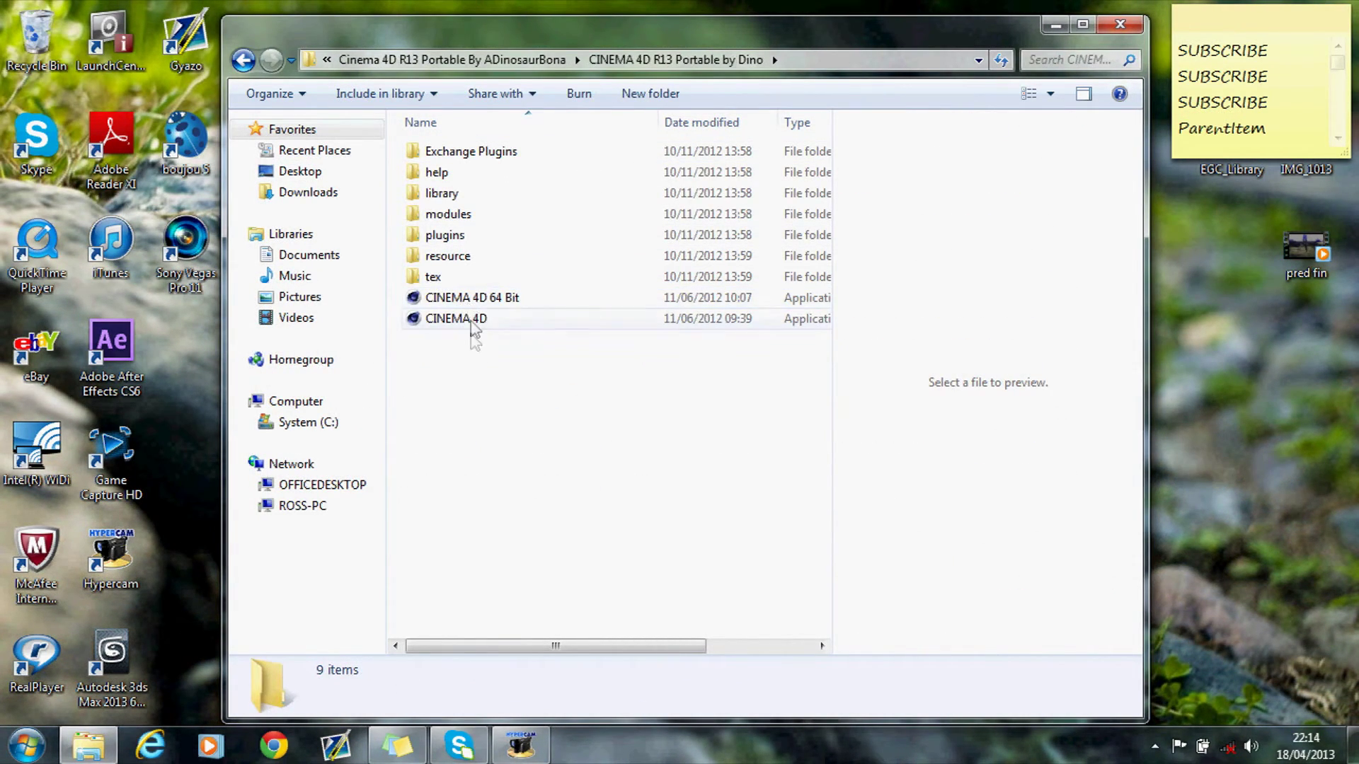
left_click(243, 61)
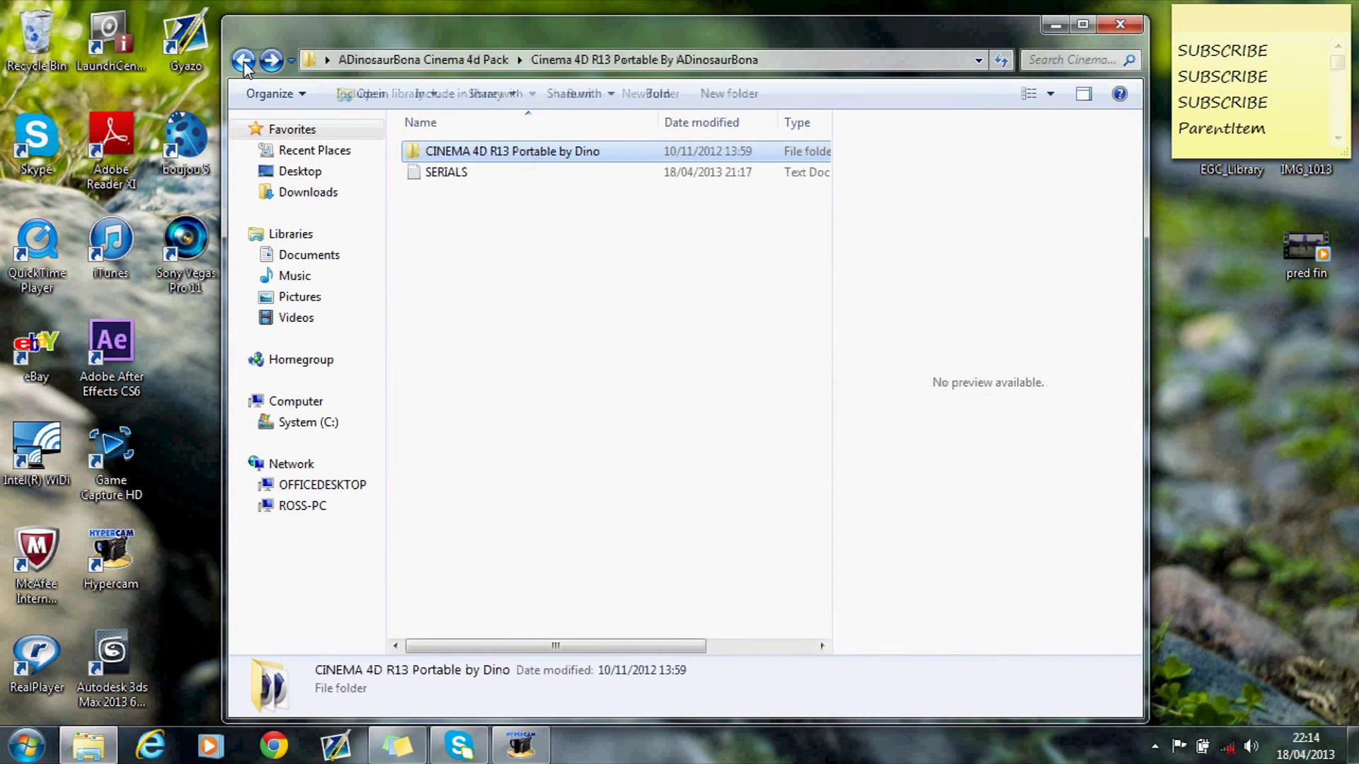
left_click(244, 61)
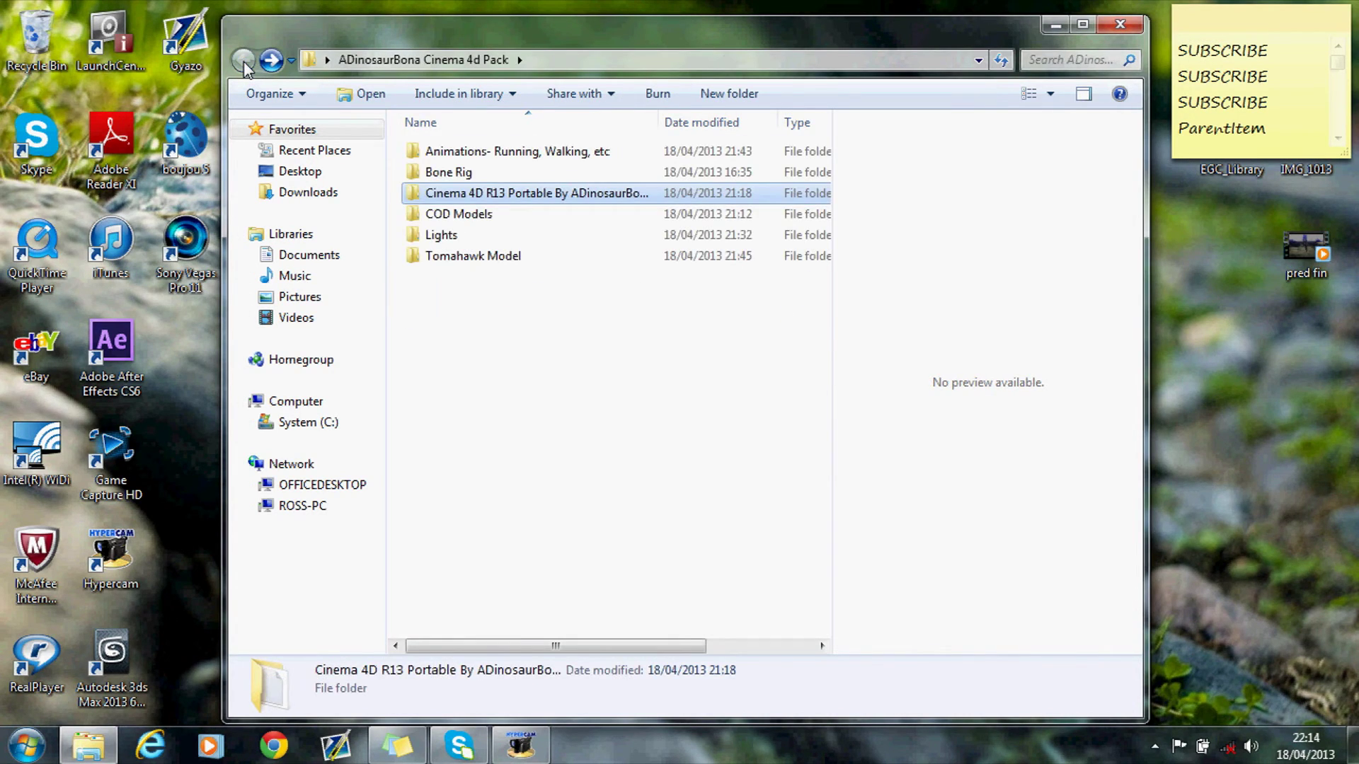
Step: Look through the pack's COD Models and Lights folders and view the Box Light Room JPEG image
double_click(605, 221)
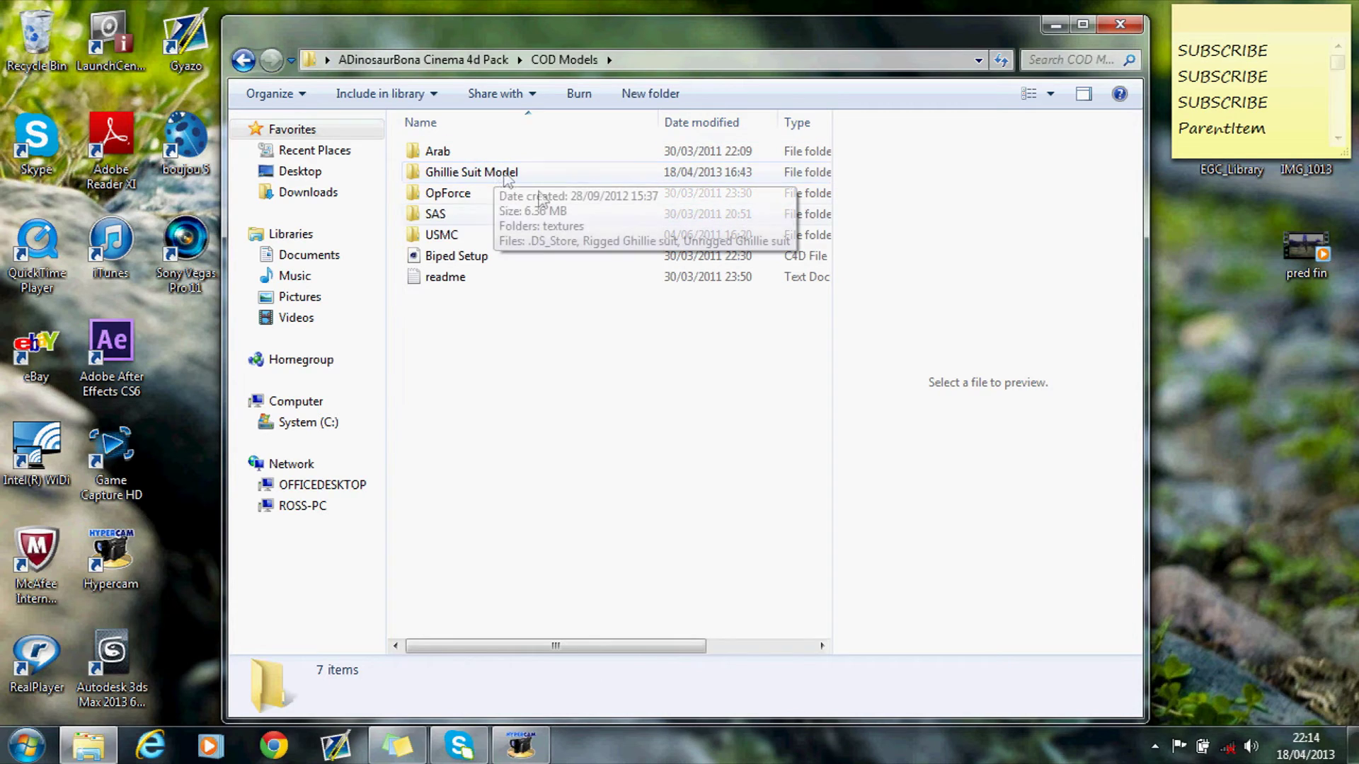
left_click(244, 61)
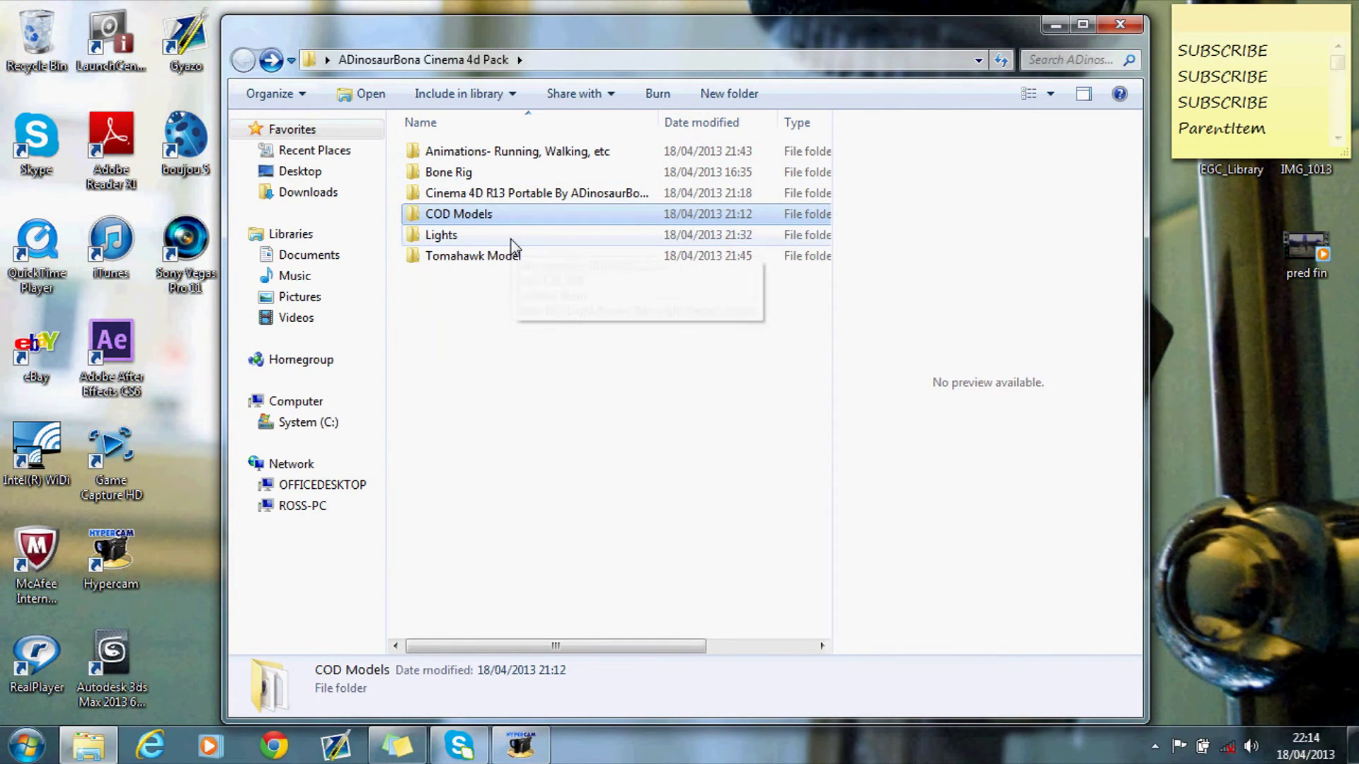
double_click(511, 240)
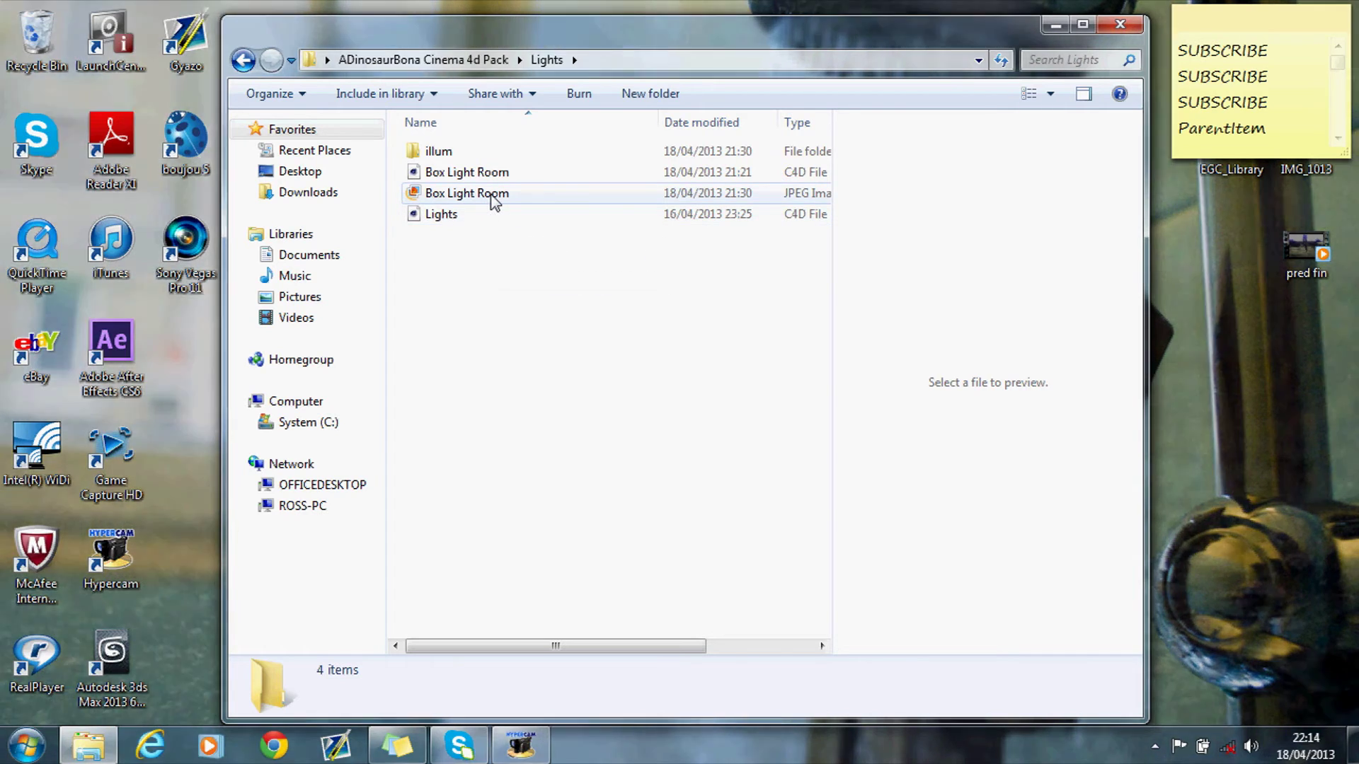
double_click(469, 193)
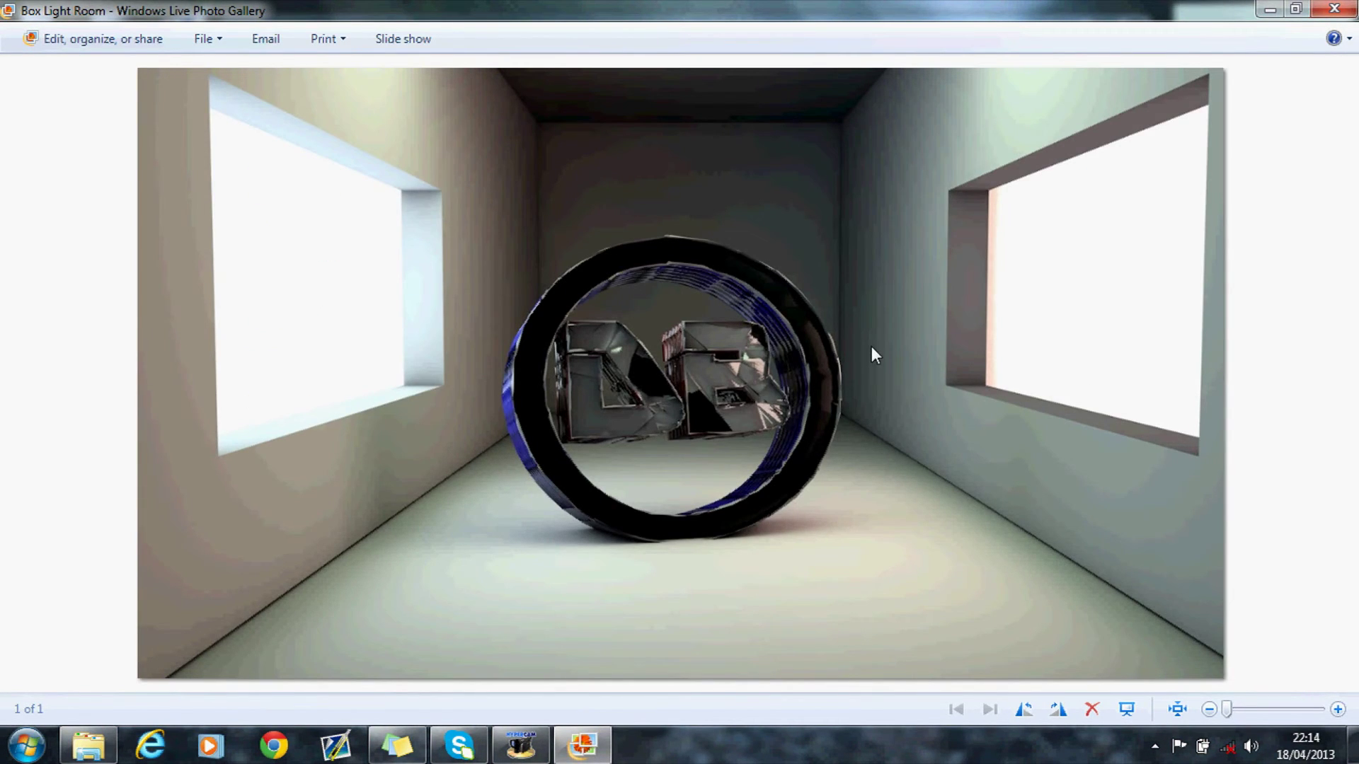
left_click(1333, 8)
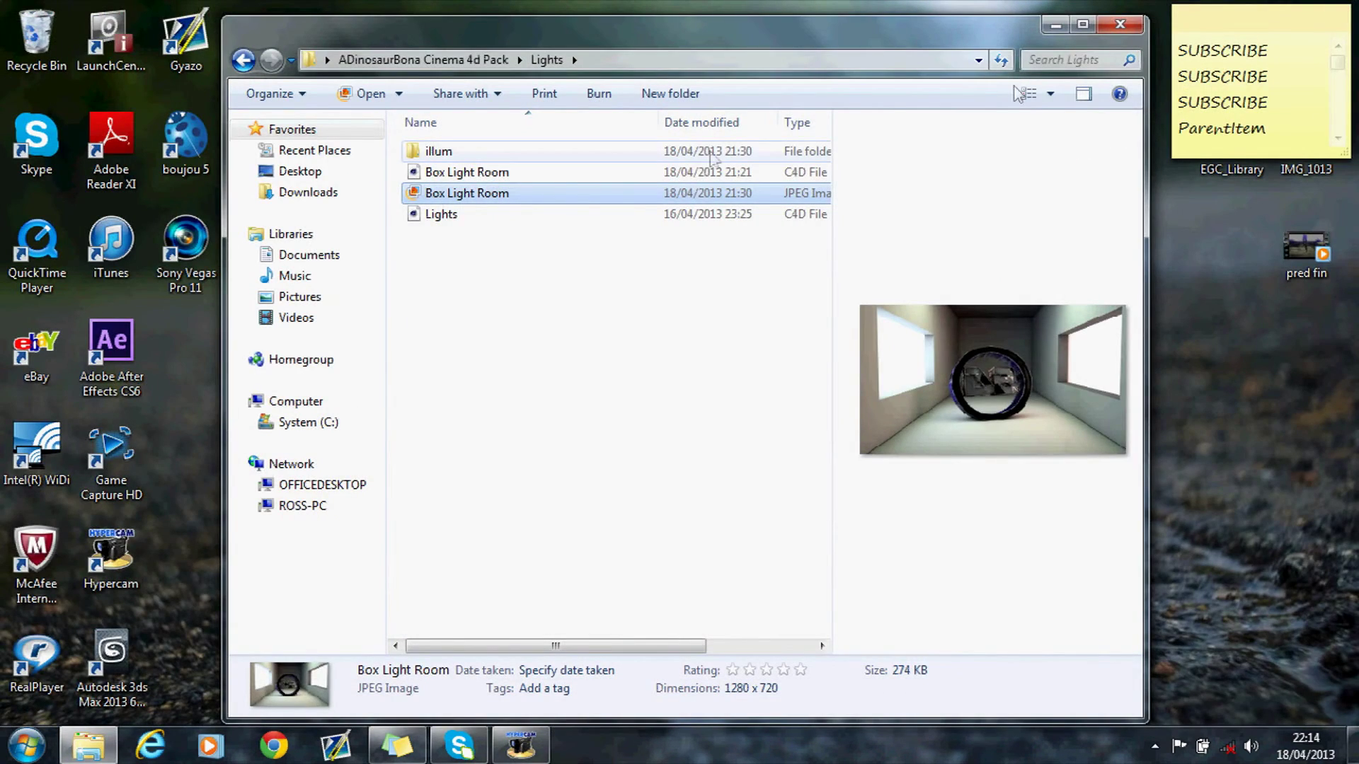
Step: Open the Box Light Room C4D scene and preview the spheres in the room with a render of the active view
left_click(622, 175)
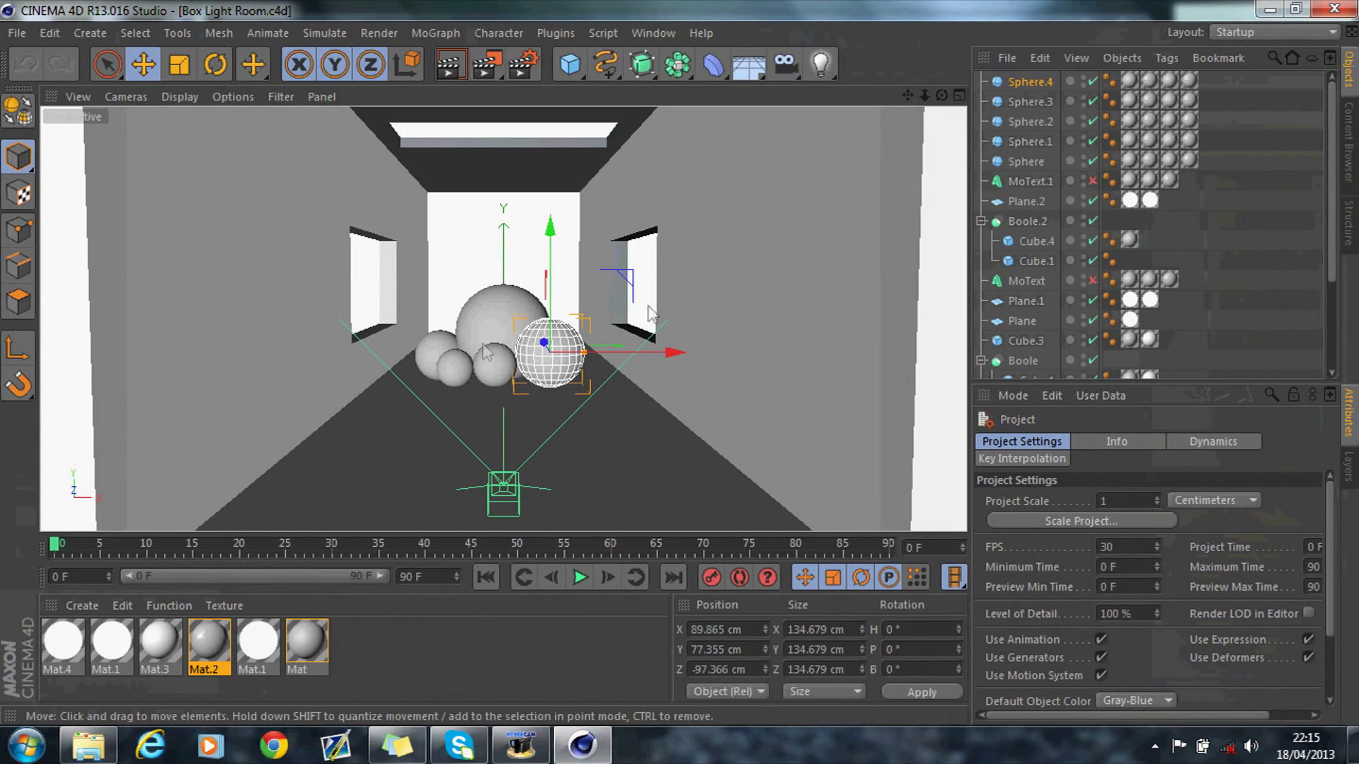
mouse_move(925, 96)
left_mouse_down()
mouse_move(839, 99)
mouse_move(931, 96)
left_mouse_up()
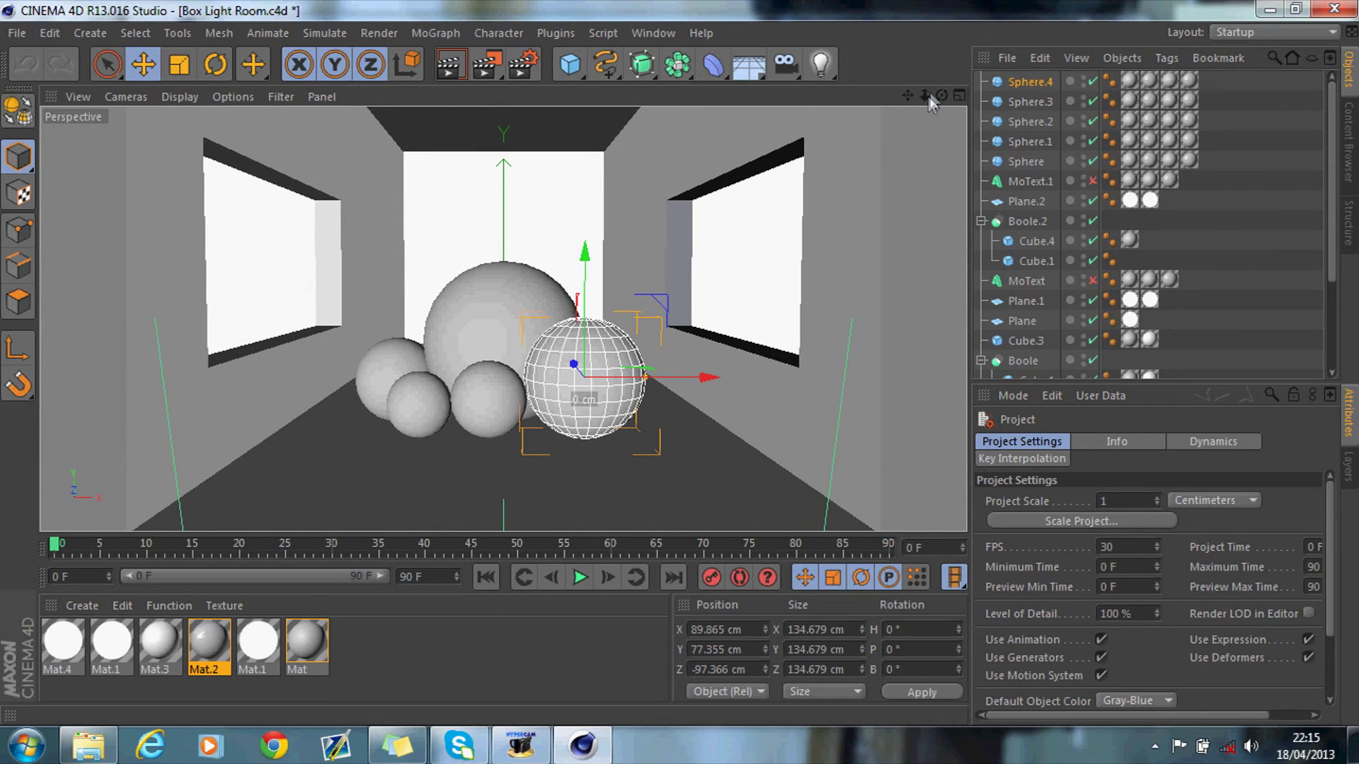
left_click(448, 66)
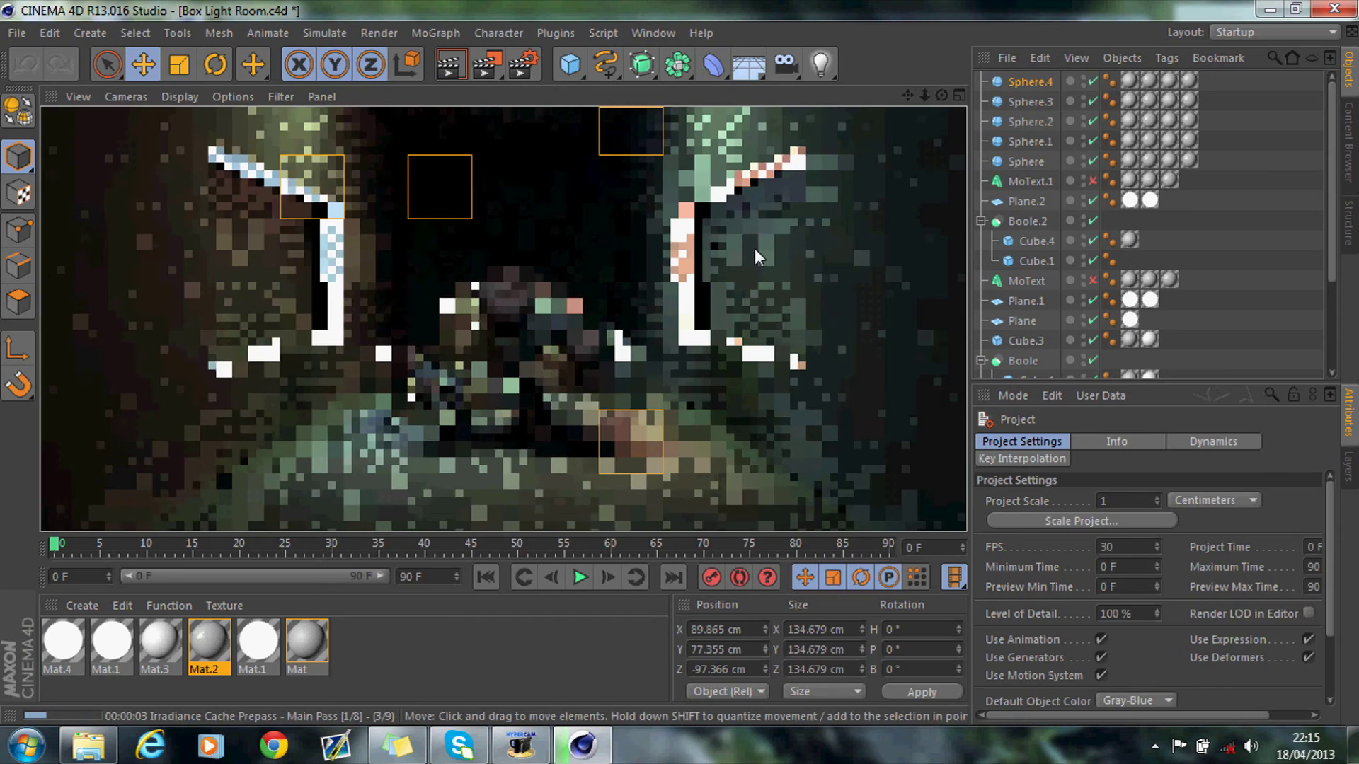
left_click(754, 248)
Step: Add the Ambient Occlusion effect alongside Global Illumination in the Box Light Room render settings
left_click(513, 65)
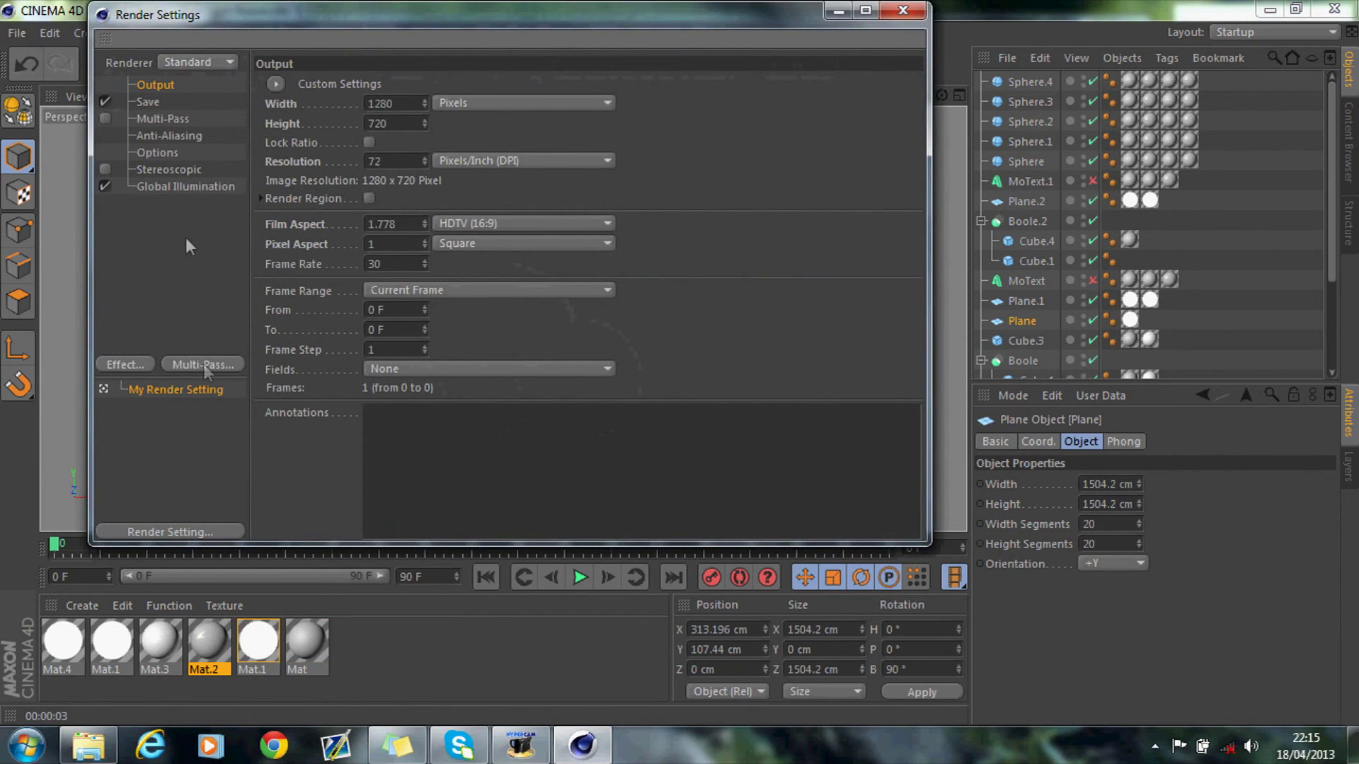
left_click(138, 366)
left_click(207, 332)
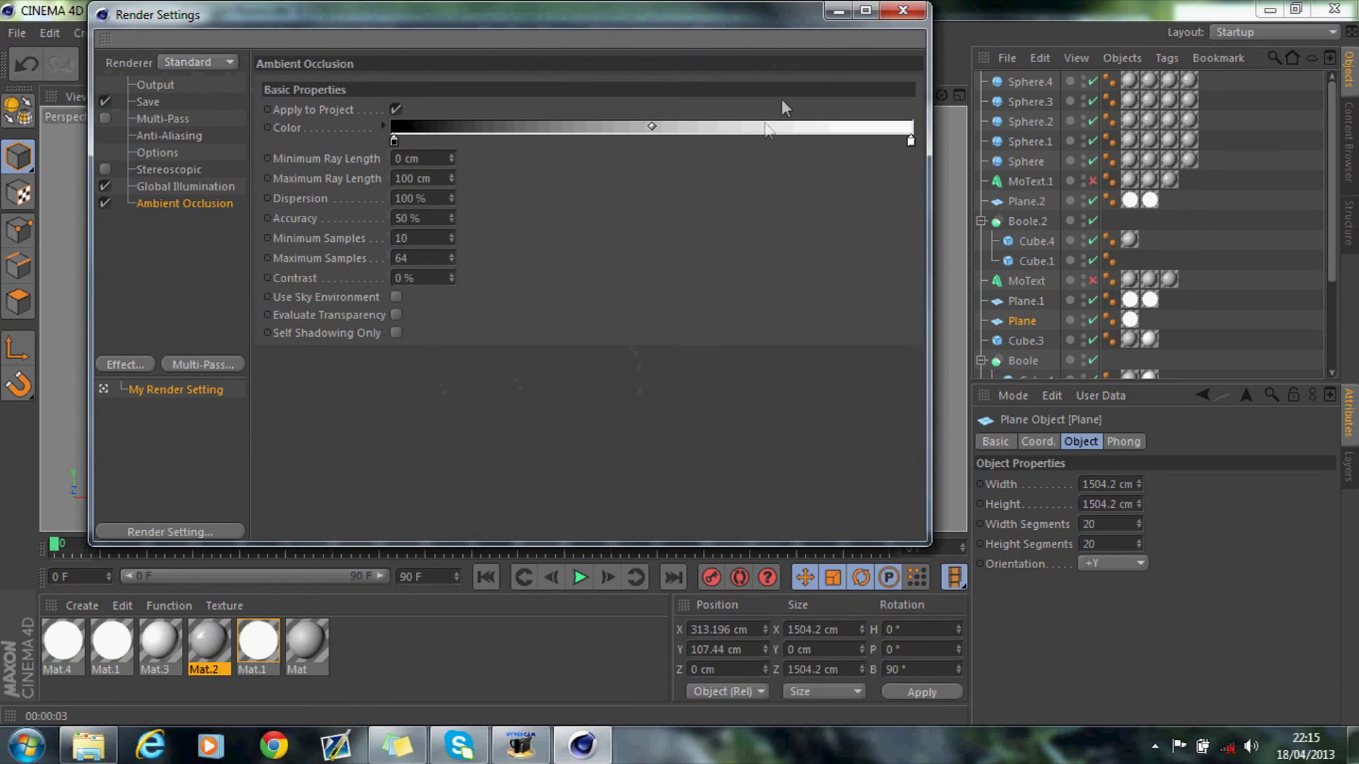
left_click(230, 187)
left_click(226, 203)
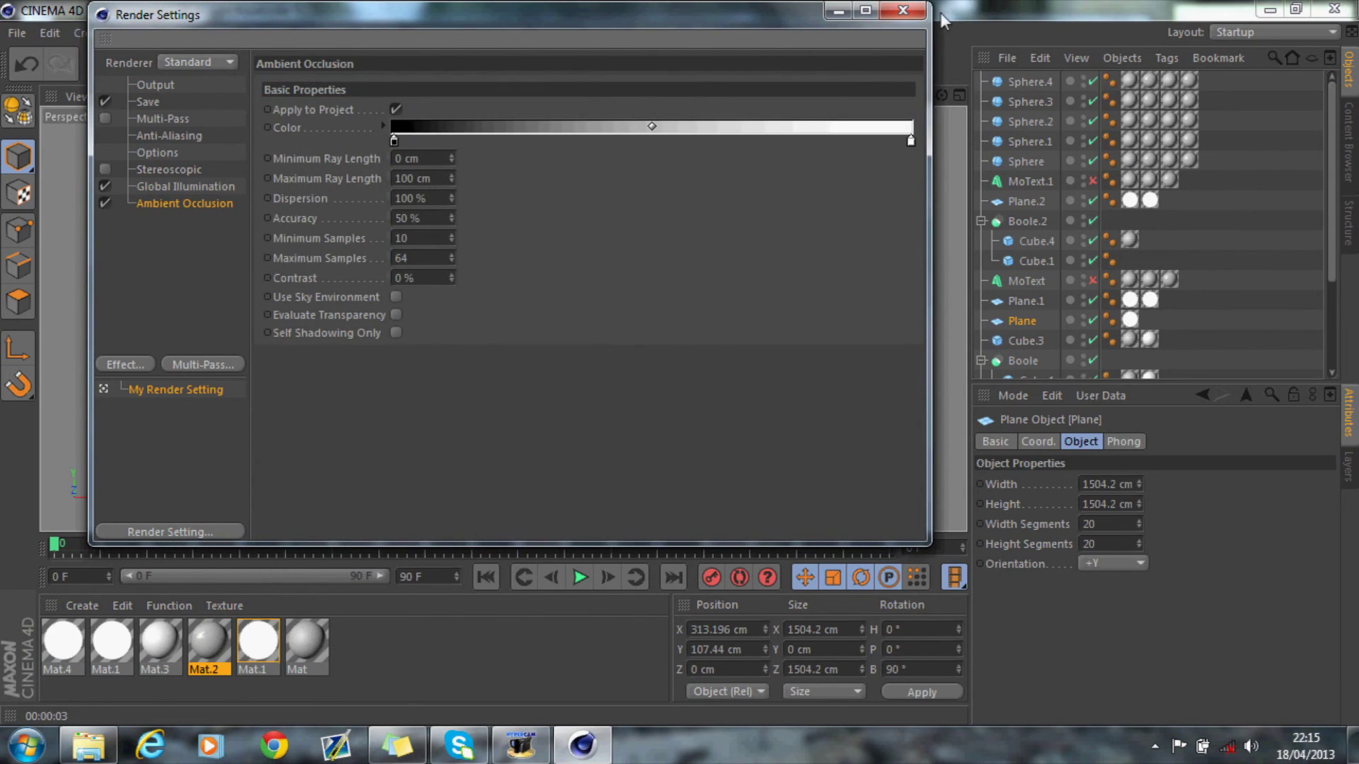
left_click(908, 10)
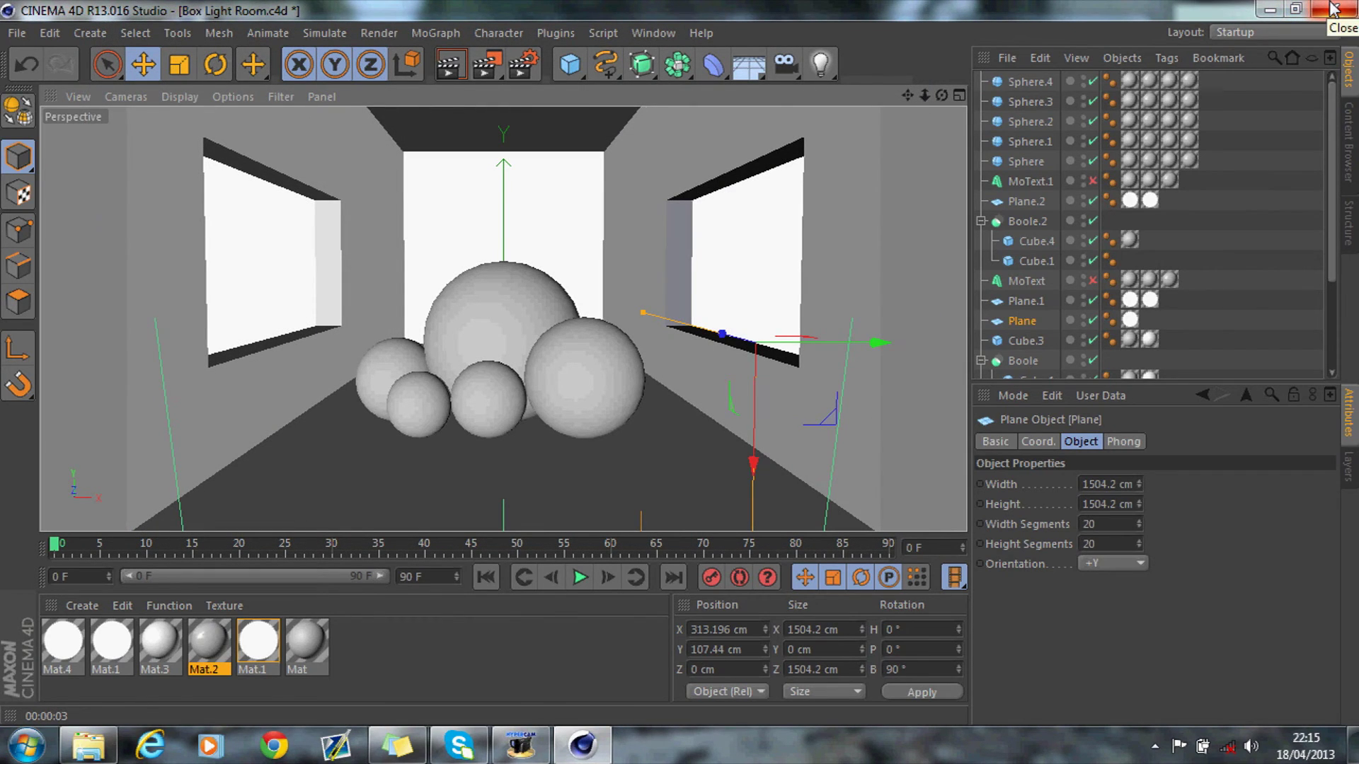
Step: Quit without saving Box Light Room.c4d and open the Lights C4D scene from the Lights folder
left_click(1334, 8)
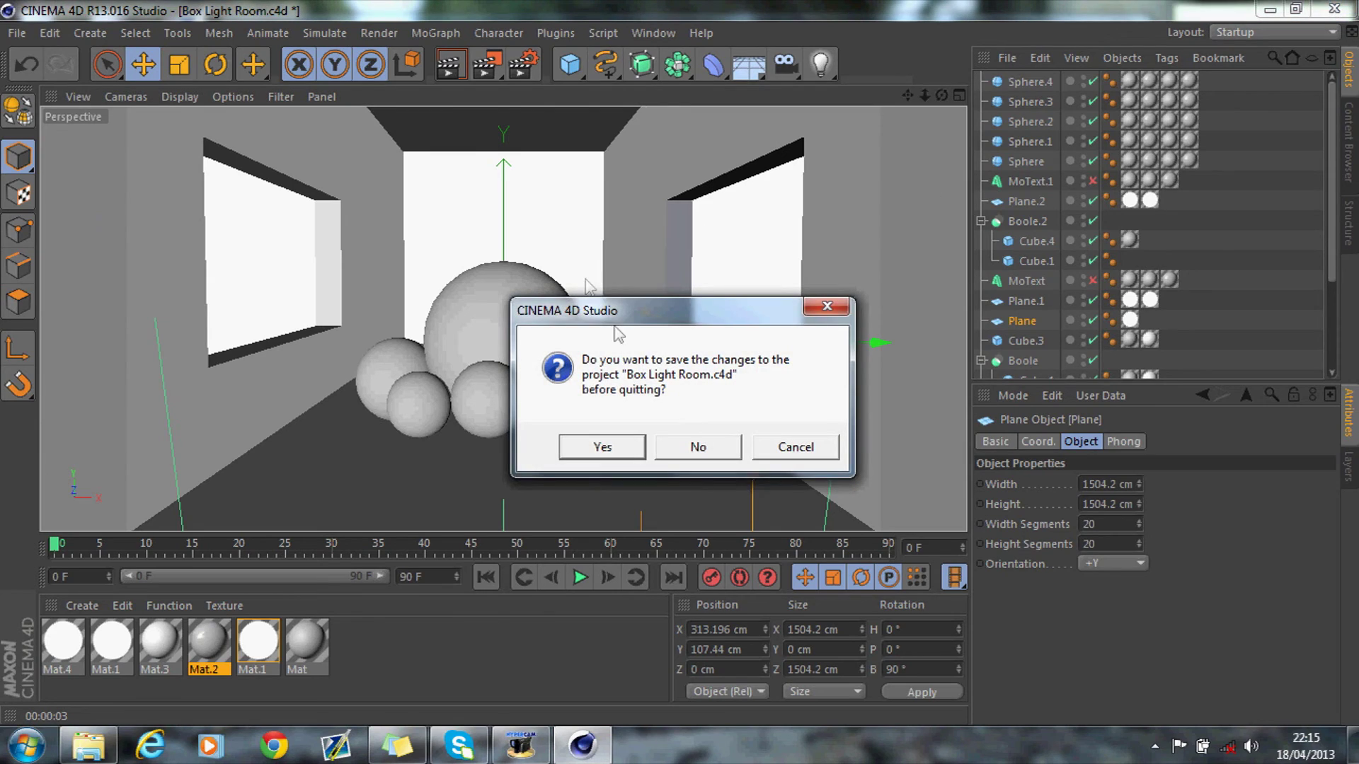
left_click(702, 457)
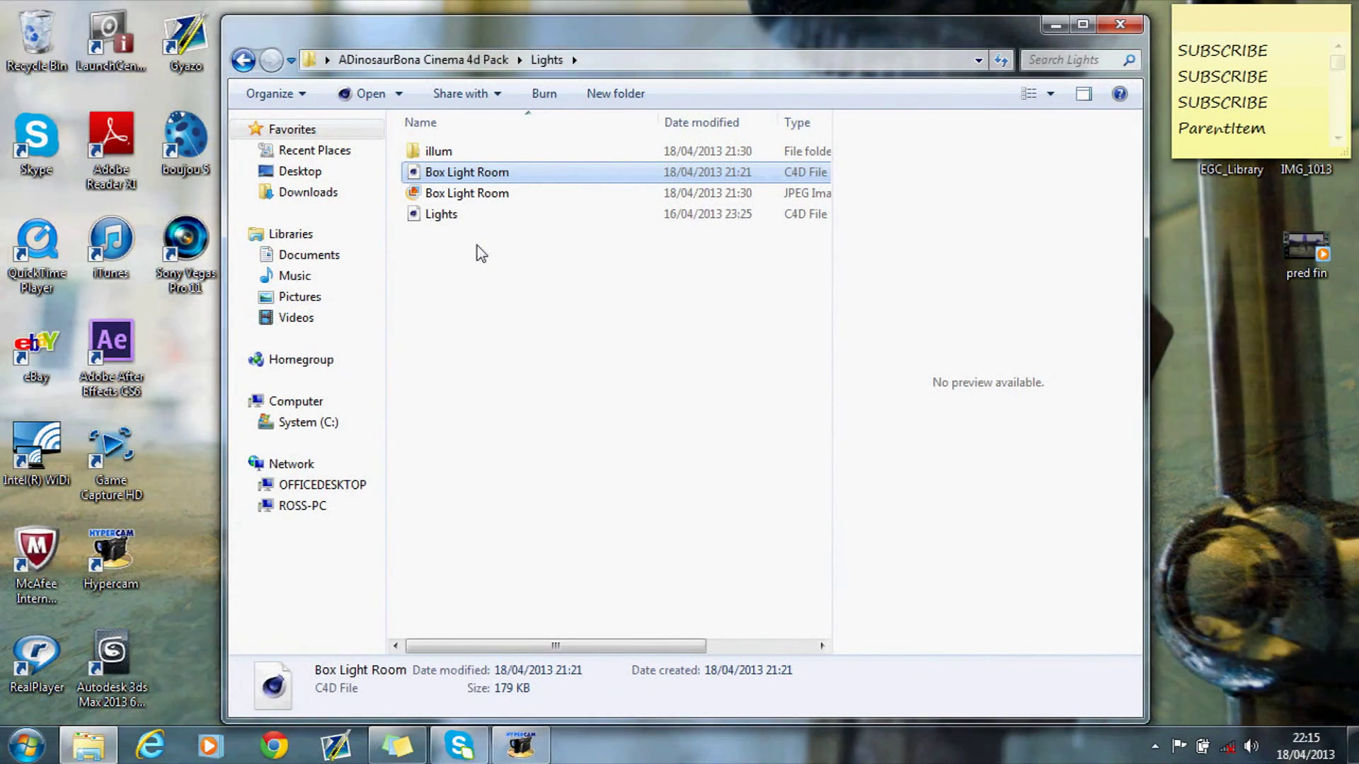
double_click(463, 218)
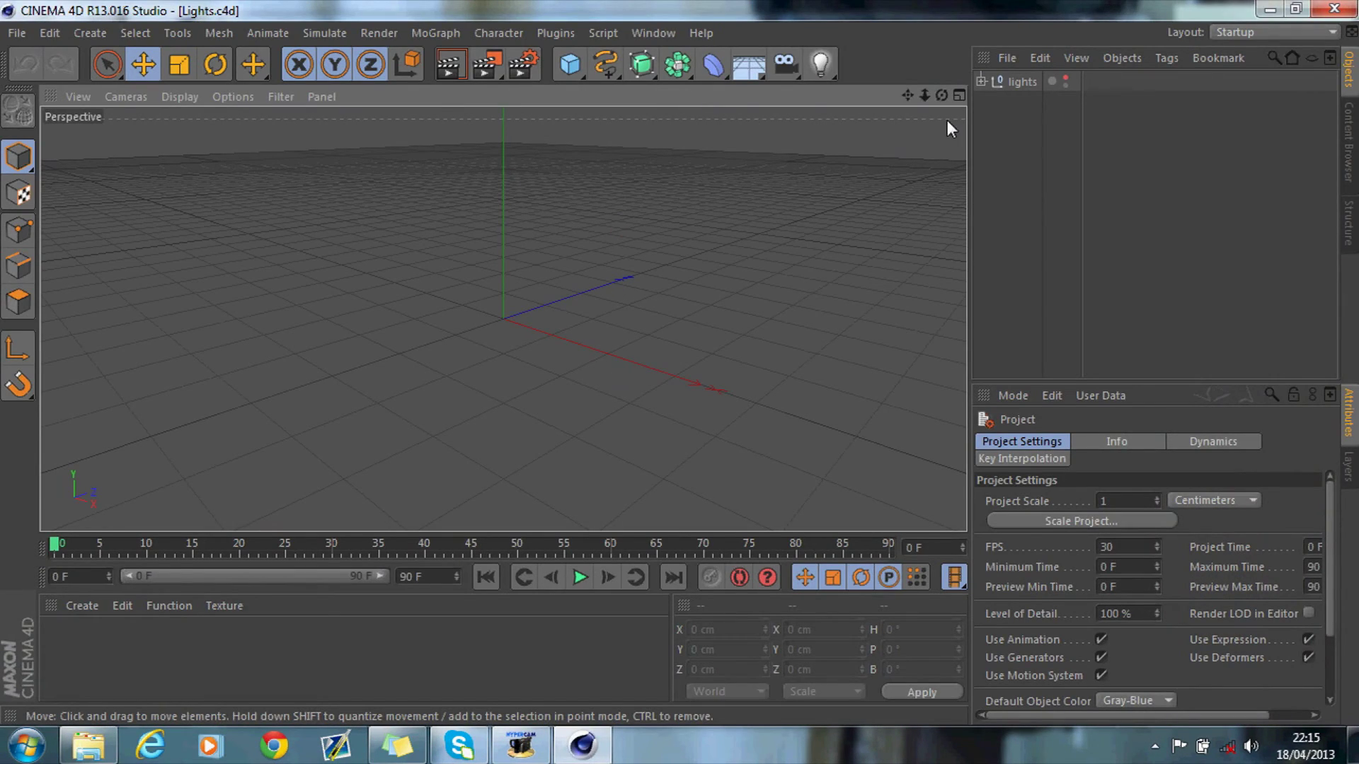
Step: Make the lights null visible in the viewport and move it to about X 4 cm, Y 78 cm, Z 38 cm
left_click(1026, 82)
left_click_drag(525, 159, 616, 243)
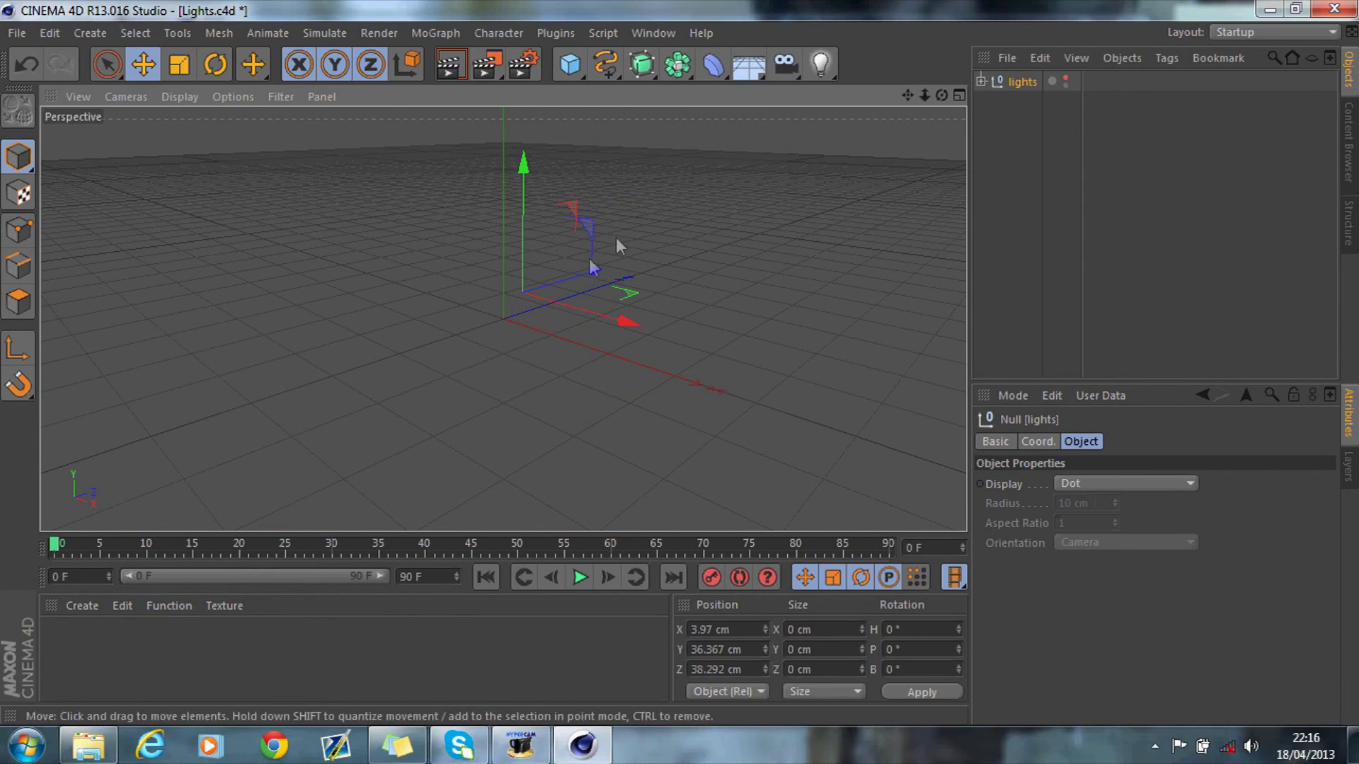
left_click(1066, 78)
mouse_move(522, 241)
left_mouse_down()
mouse_move(511, 188)
mouse_move(530, 354)
mouse_move(525, 194)
mouse_move(527, 314)
mouse_move(515, 224)
left_mouse_up()
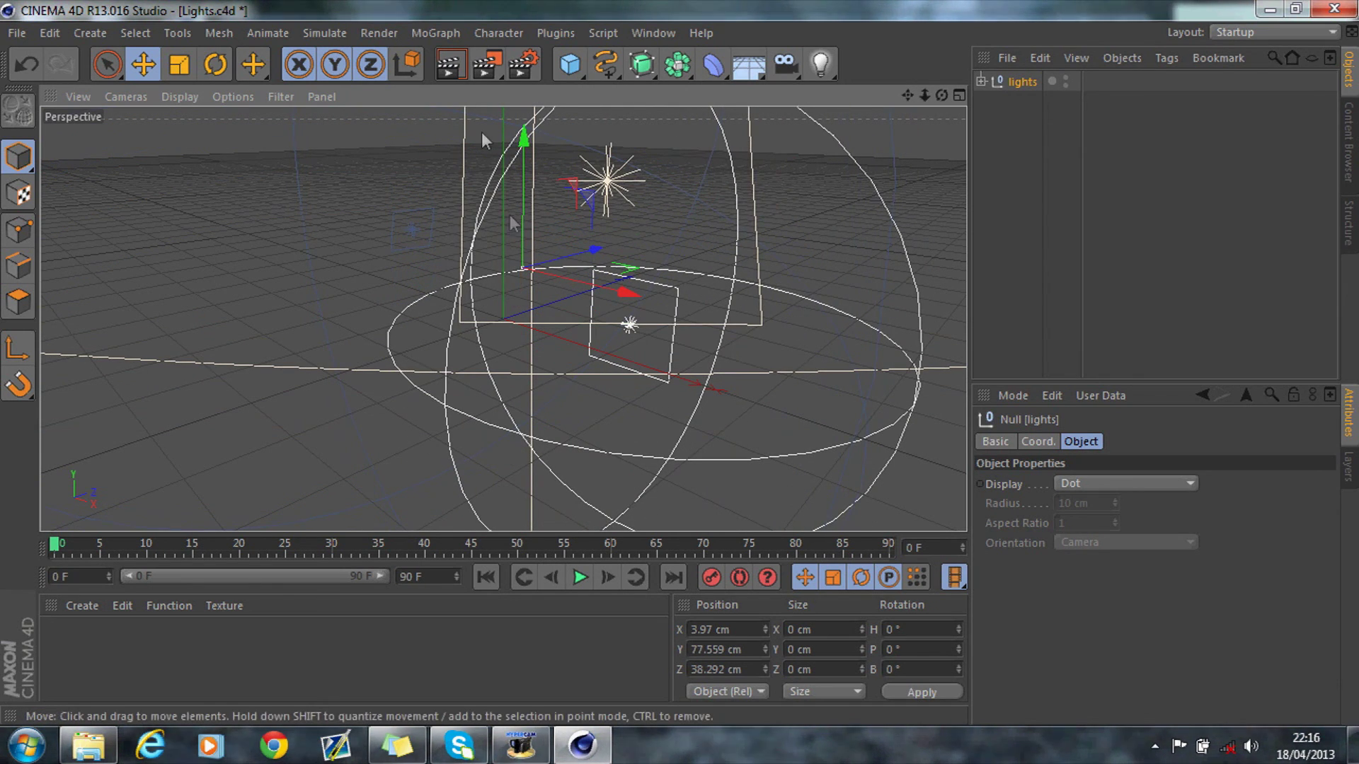
Step: Add a Cube, a Sphere moved out along the X axis in front of the cube, and a Figure to the scene
left_click_drag(566, 77, 657, 82)
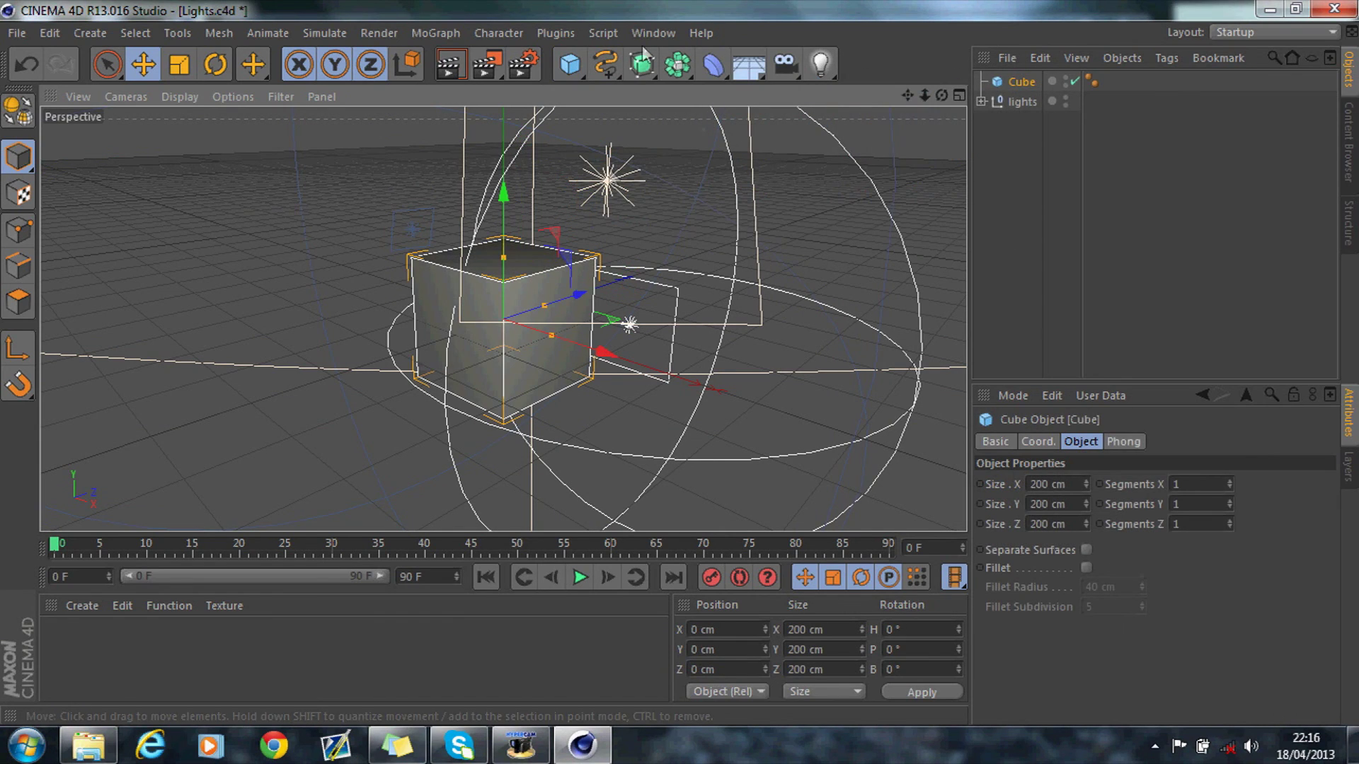
left_click_drag(571, 65, 962, 120)
left_click_drag(586, 344, 669, 379)
left_click_drag(571, 65, 843, 190)
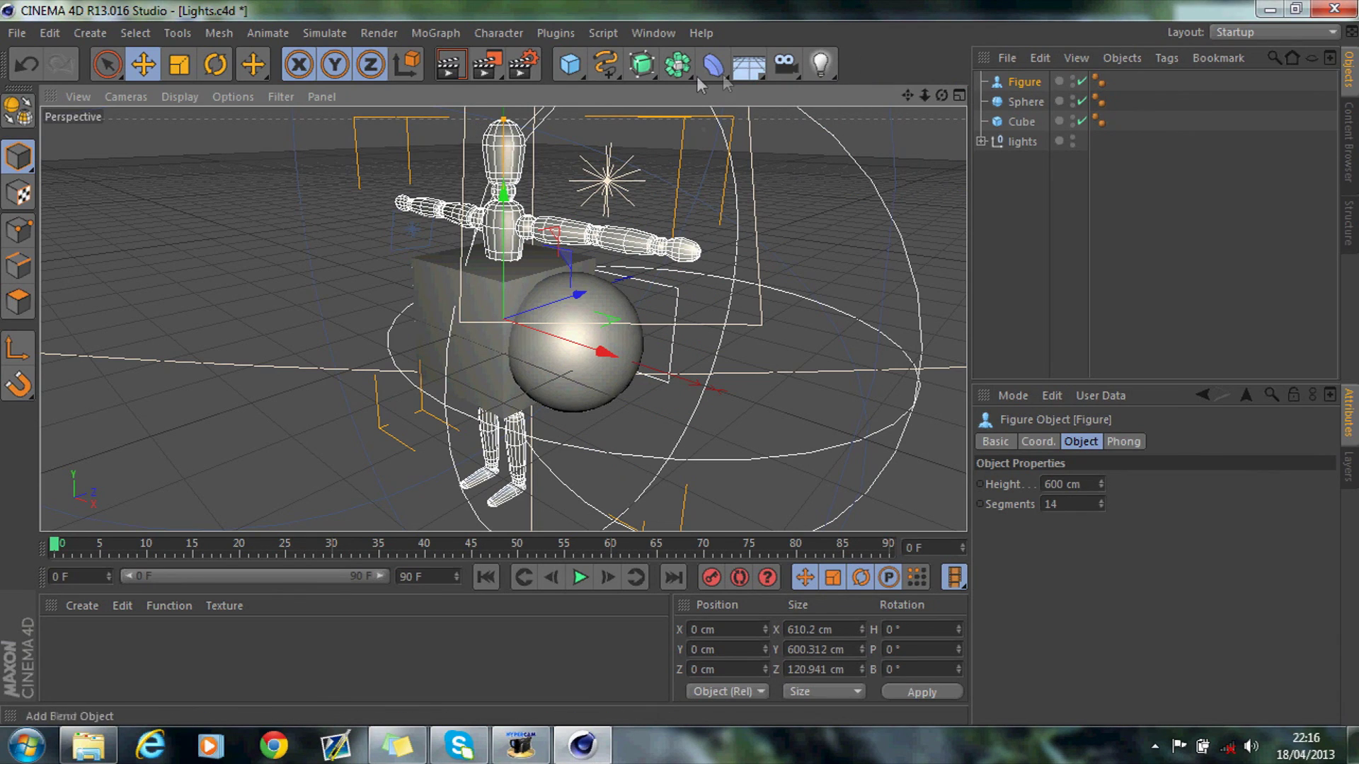
Step: Add the Ambient Occlusion effect to the Lights scene's render settings and preview a render of the active view
left_click(521, 65)
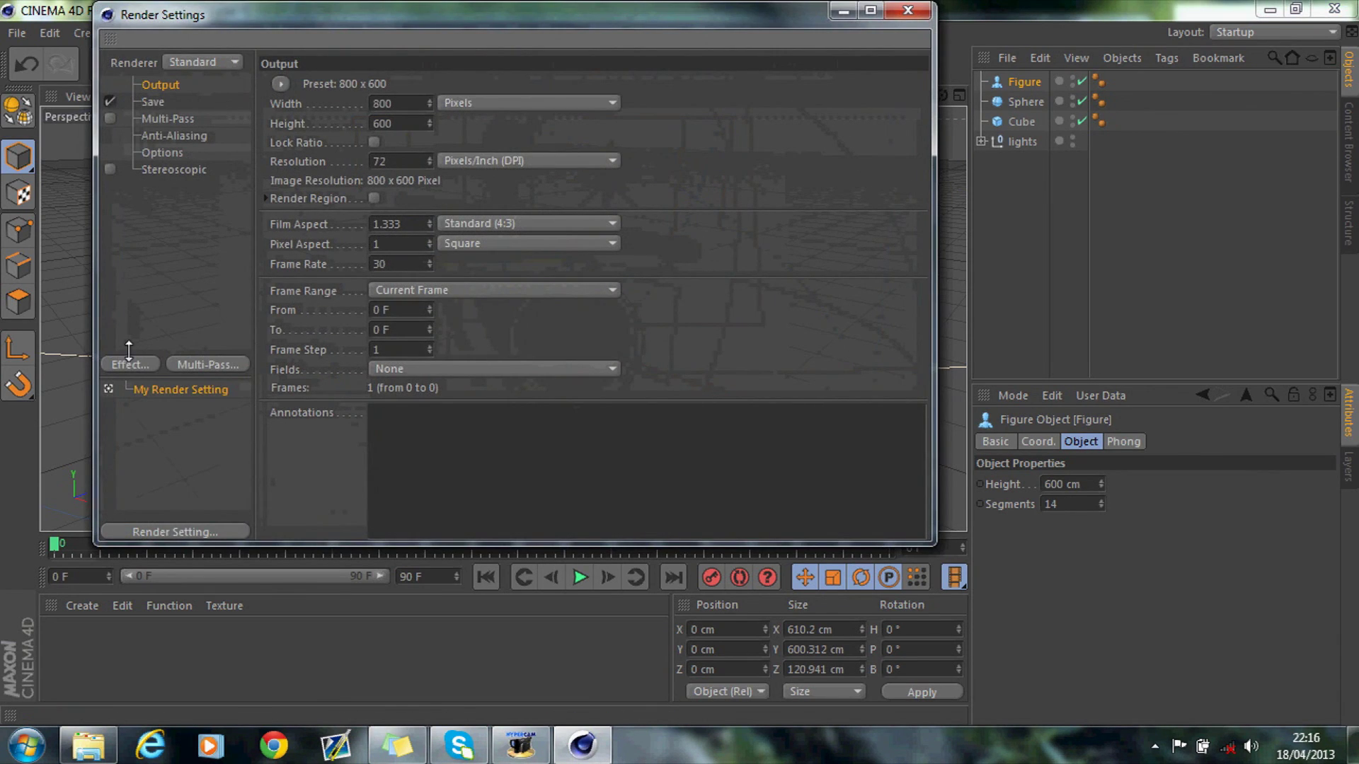
left_click(129, 361)
left_click(194, 327)
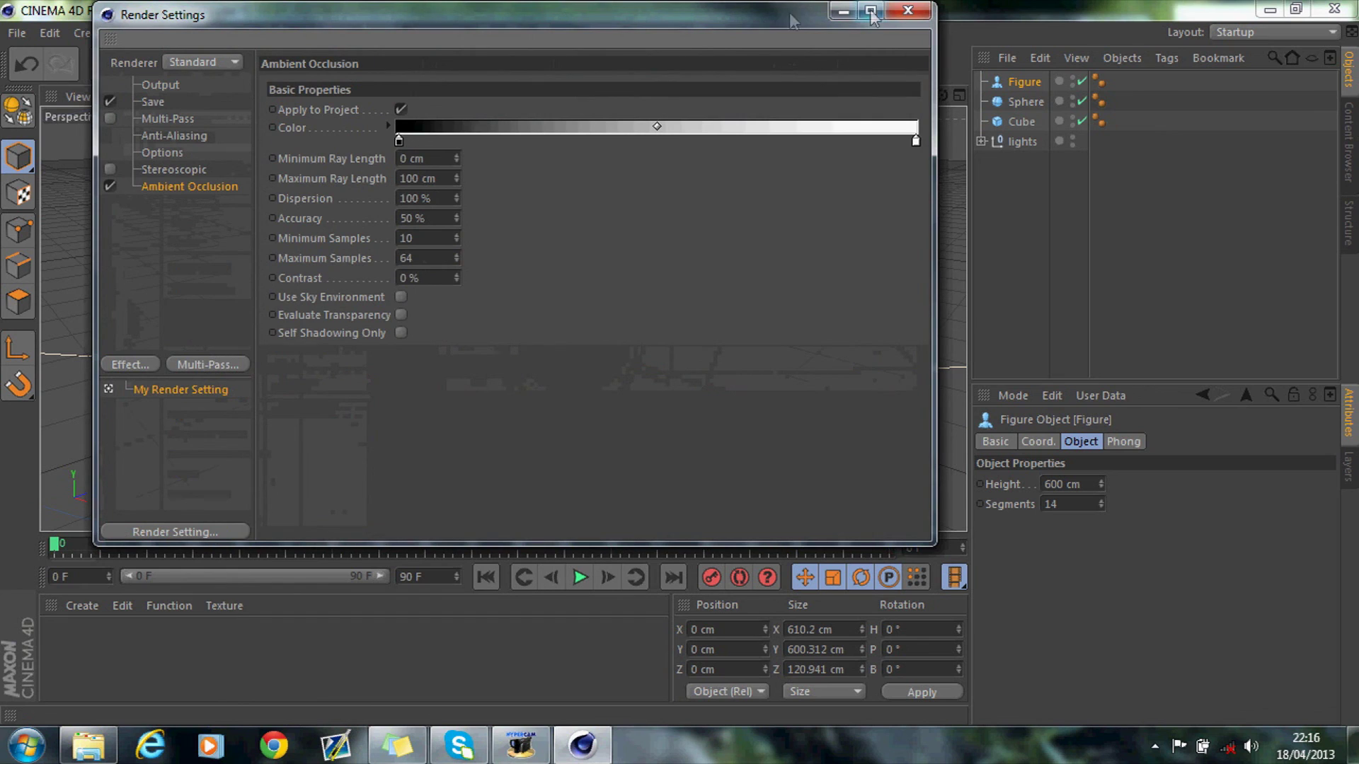
left_click(908, 10)
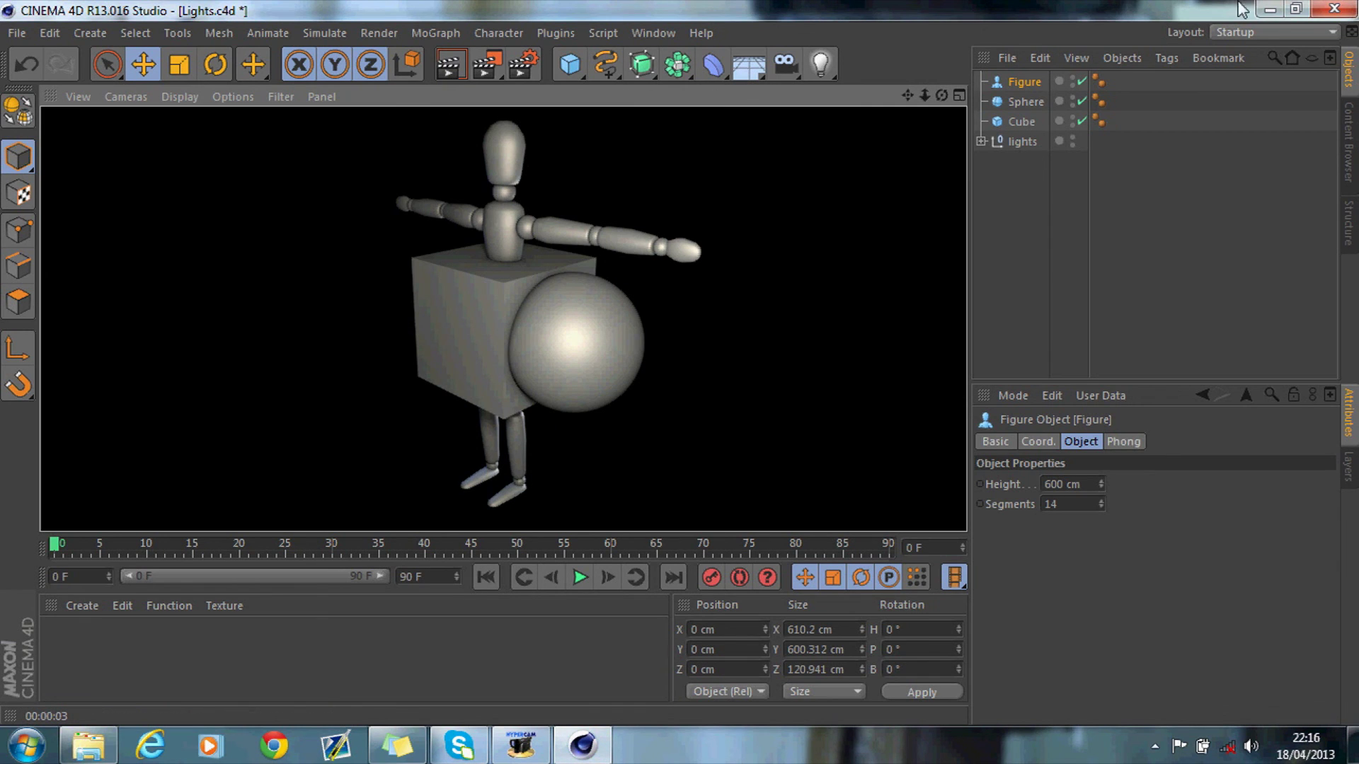
Step: Quit without saving Lights.c4d and open the pack's Tomahawk Model folder in Windows Explorer
left_click(1333, 9)
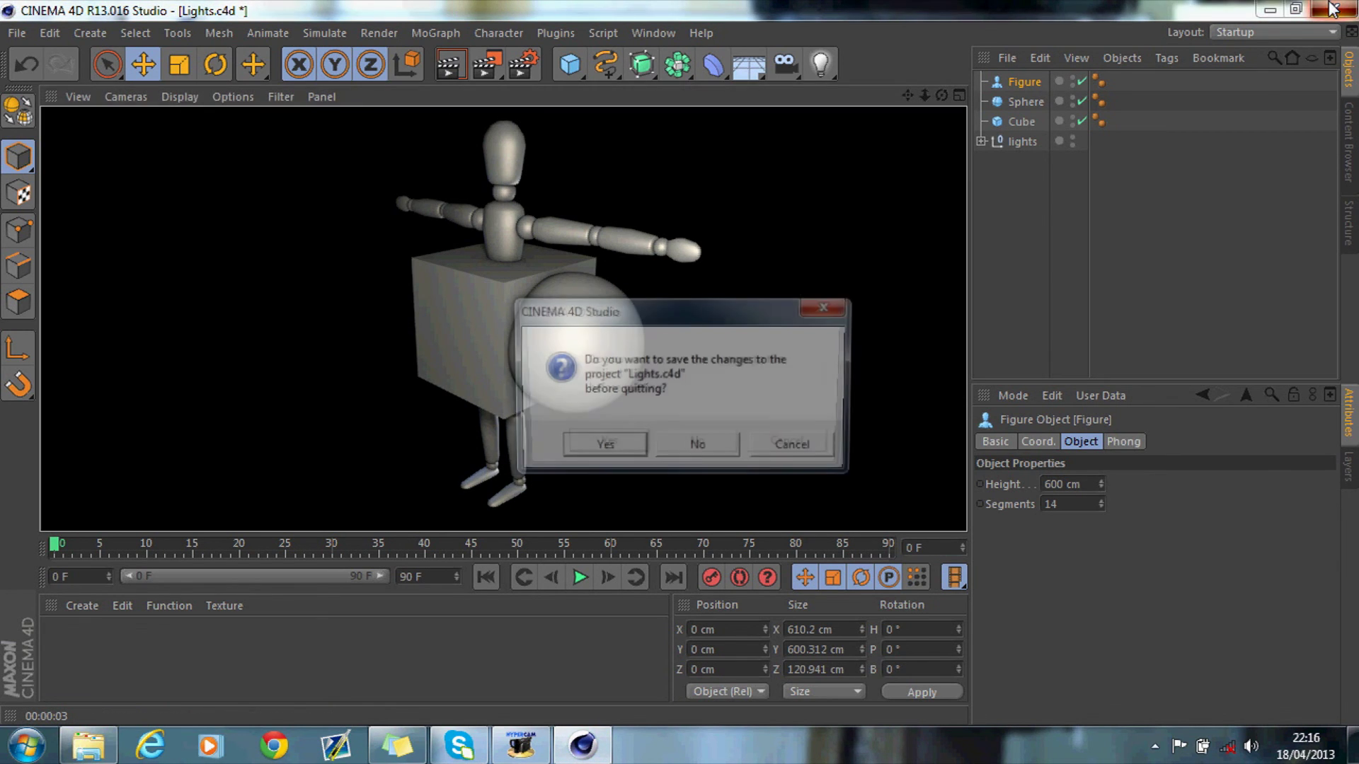
left_click(716, 449)
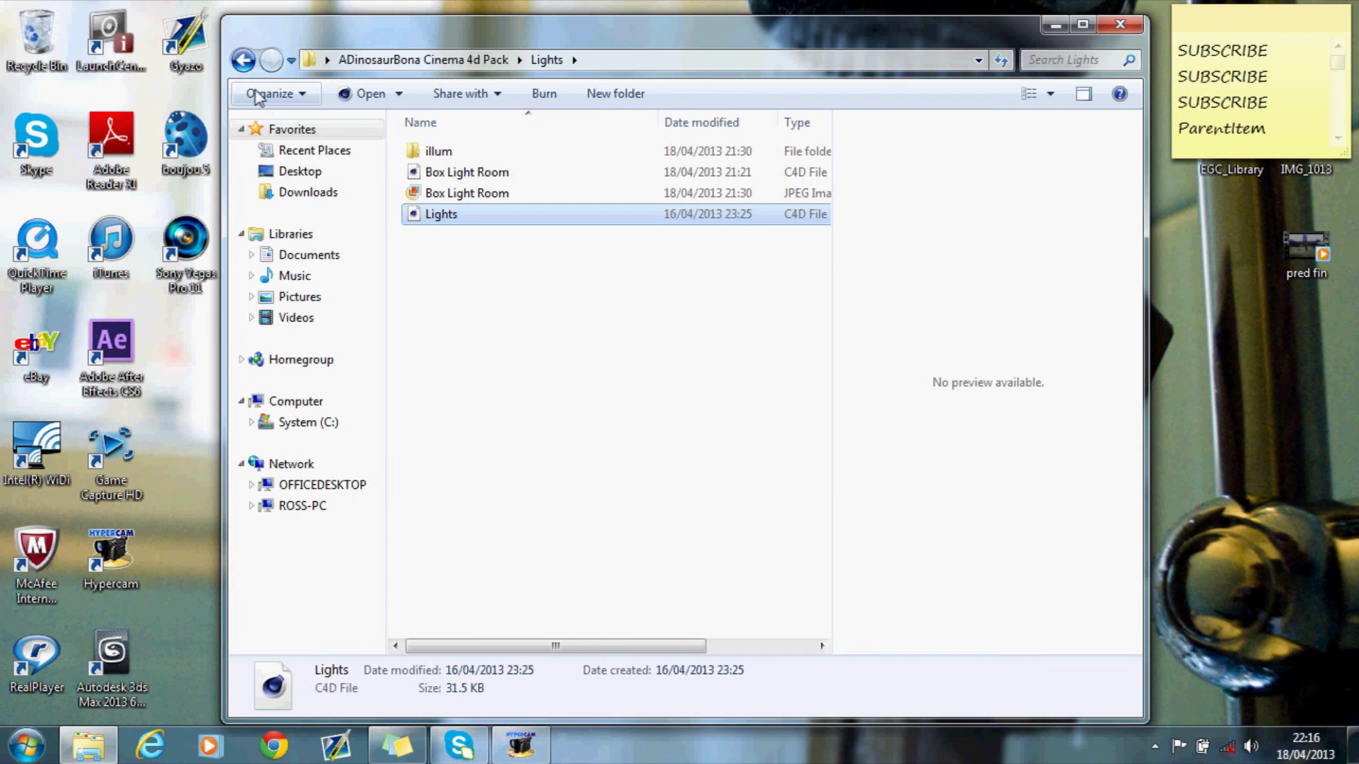
left_click(243, 60)
left_click(495, 256)
double_click(495, 256)
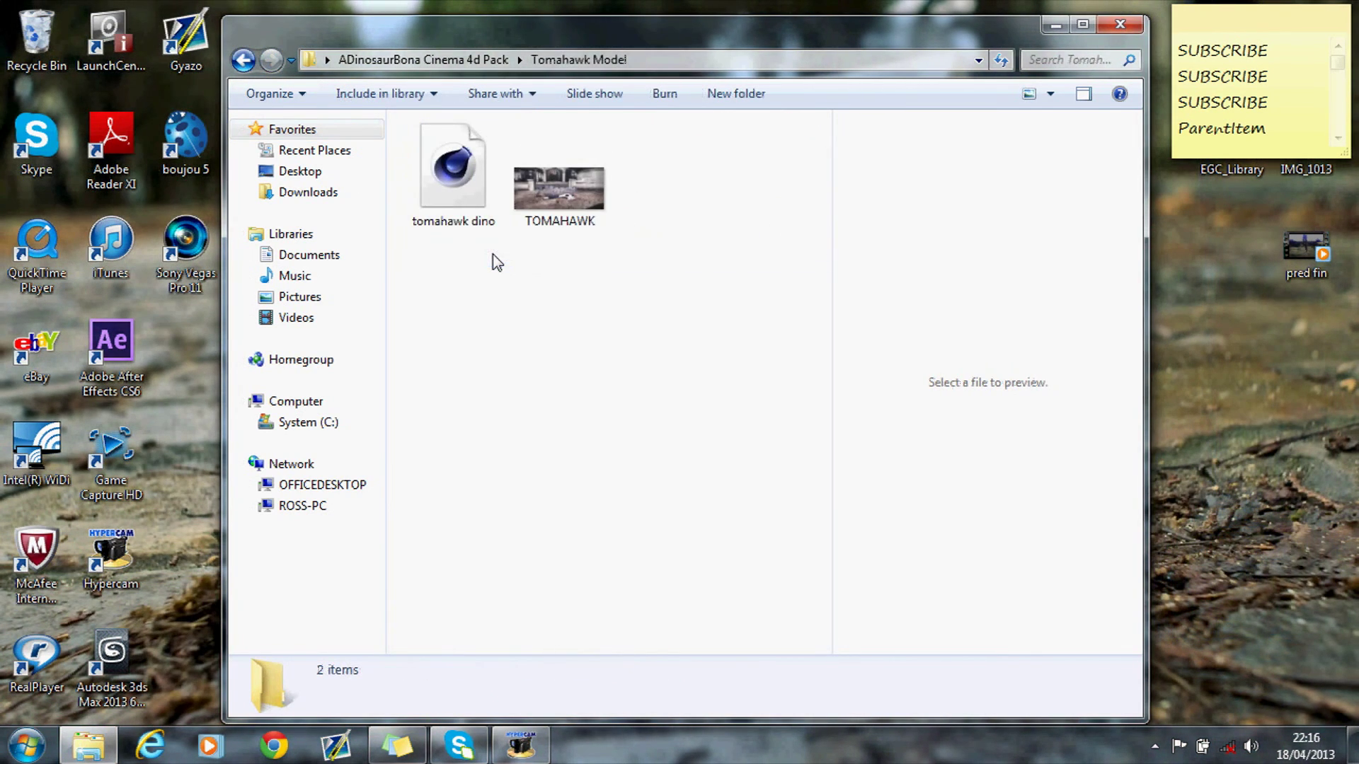
Step: View the tomahawk dino model in Cinema 4D and the TOMAHAWK image in Windows Live Photo Gallery, closing each program after viewing
left_click(464, 184)
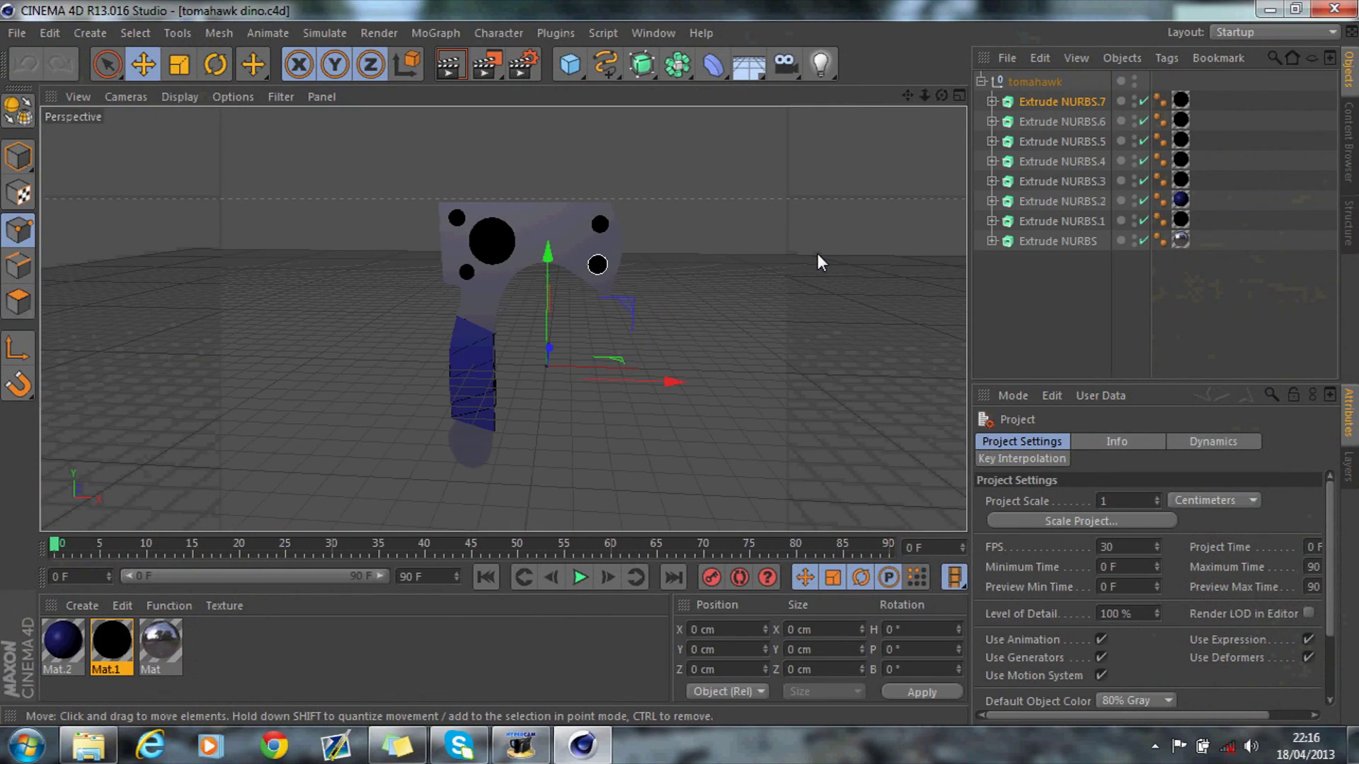
left_click(1330, 10)
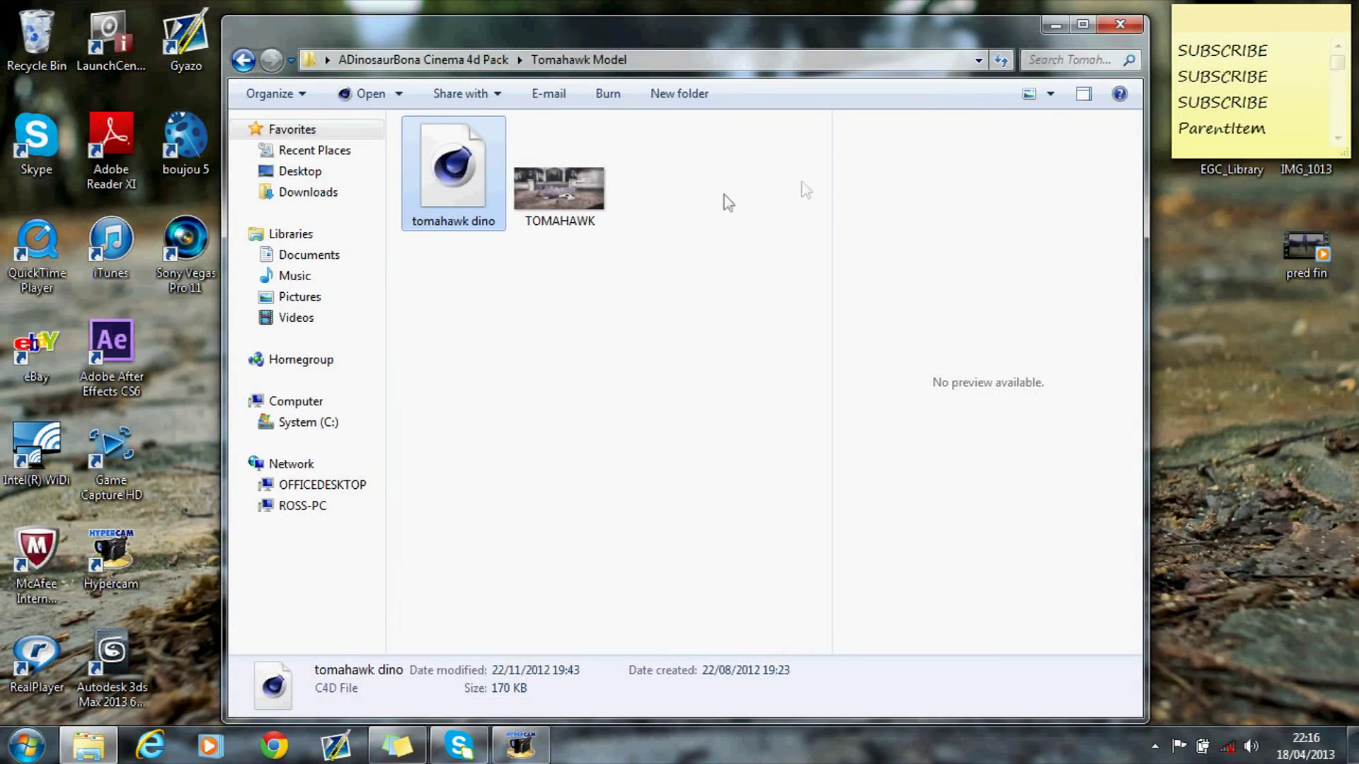
double_click(607, 198)
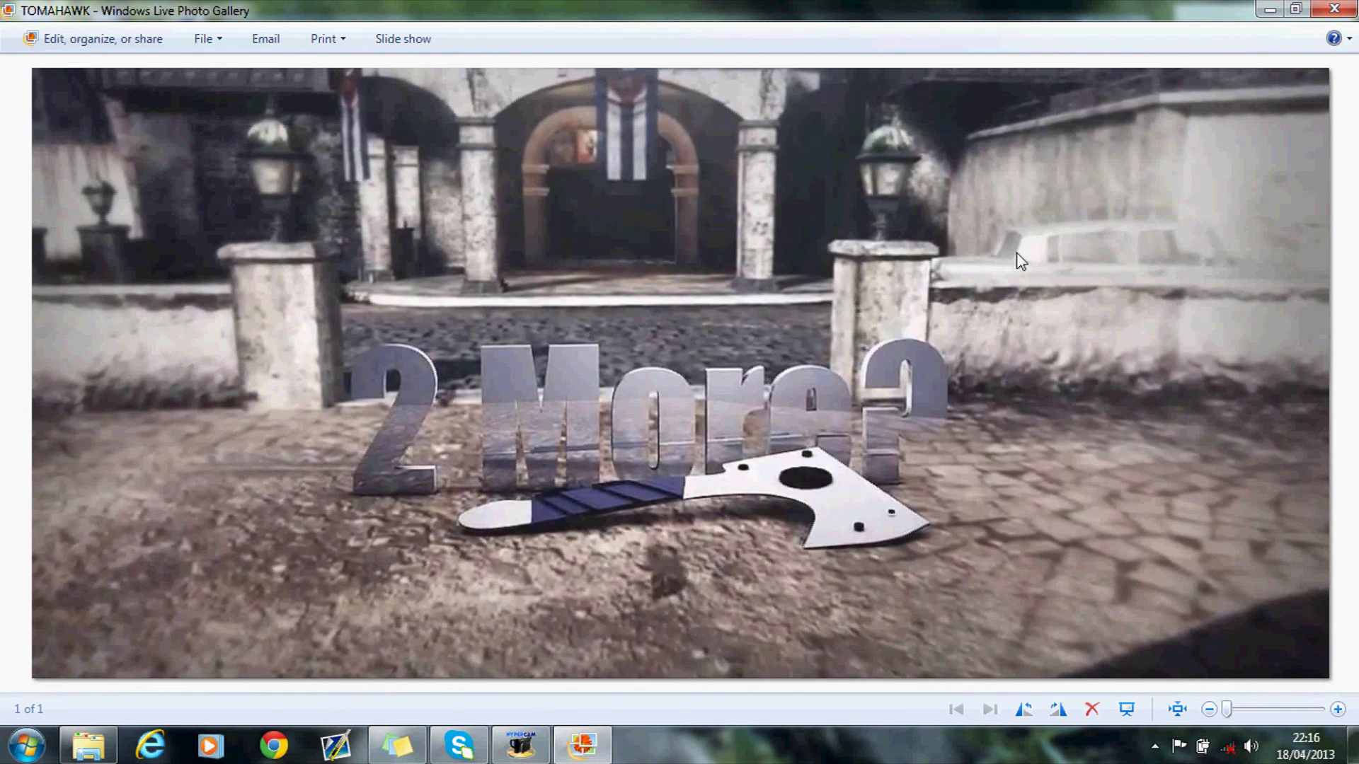
left_click(1352, 13)
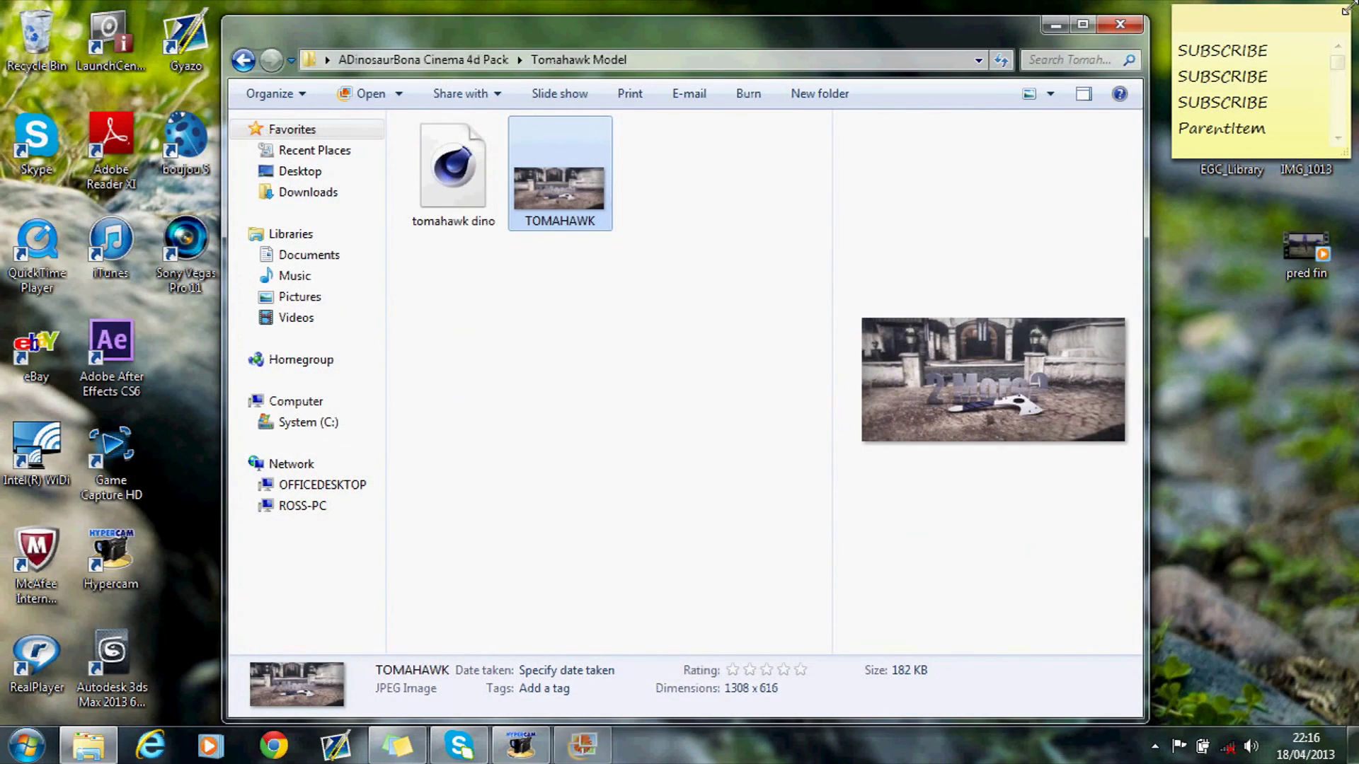
Step: Return to the ADinosaurBona Cinema 4d Pack folder and open its Animations- Running, Walking, etc folder
left_click(244, 61)
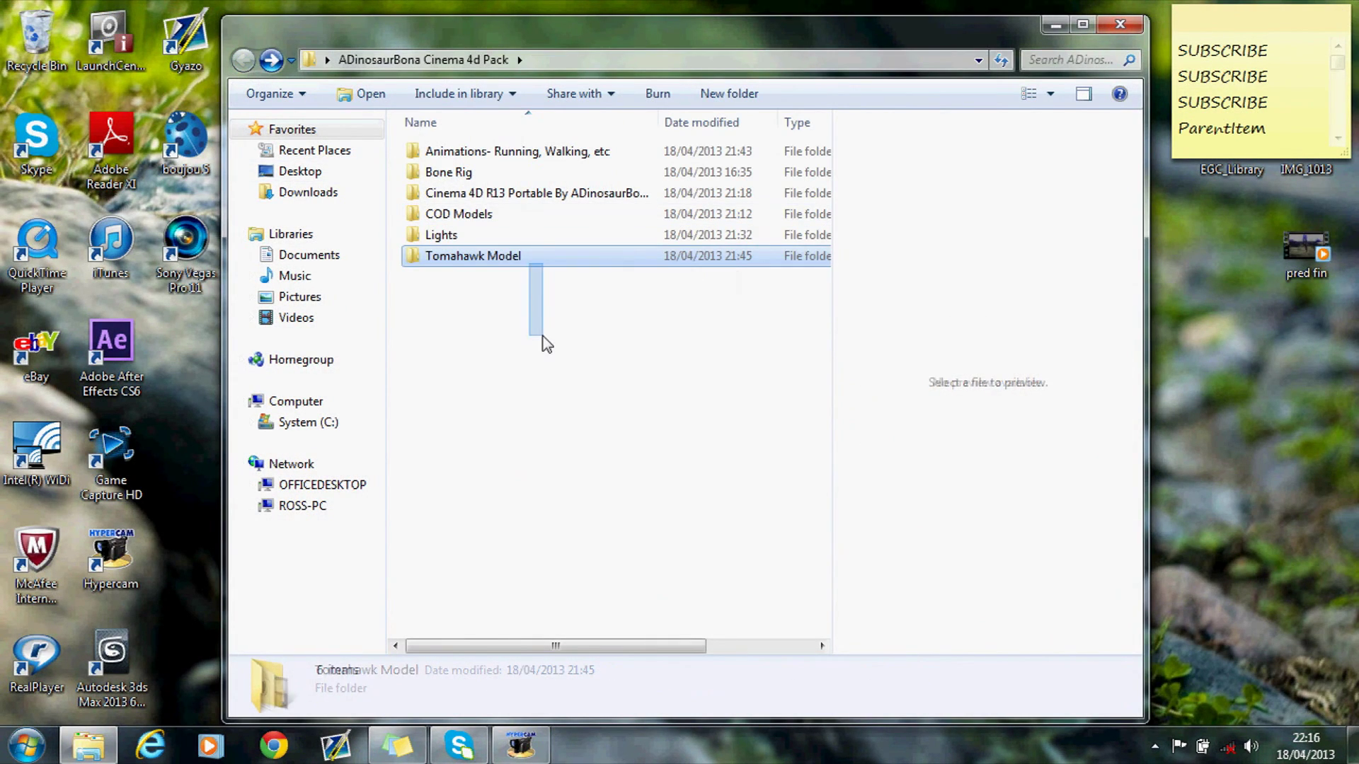
left_click_drag(543, 335, 494, 46)
left_click(542, 424)
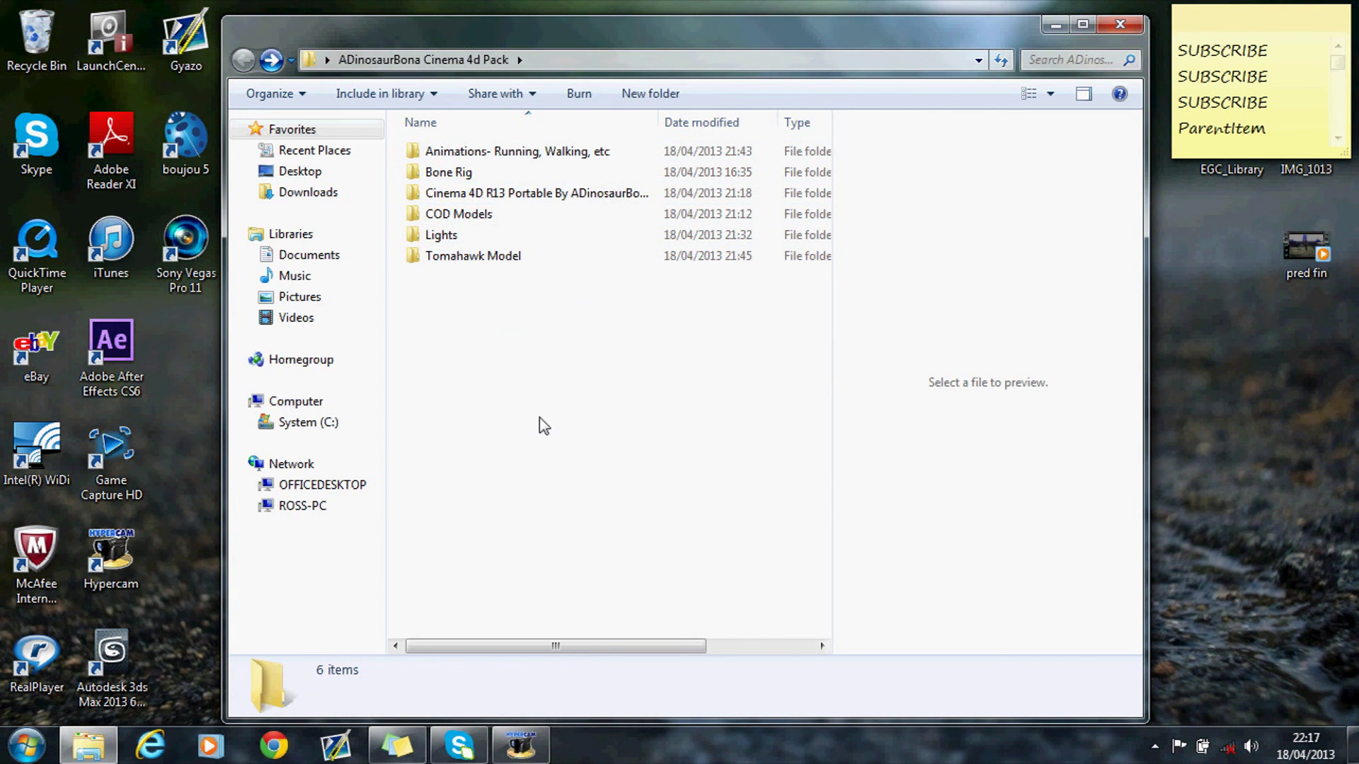
double_click(607, 151)
left_click_drag(533, 379, 567, 9)
left_click_drag(574, 354, 683, 511)
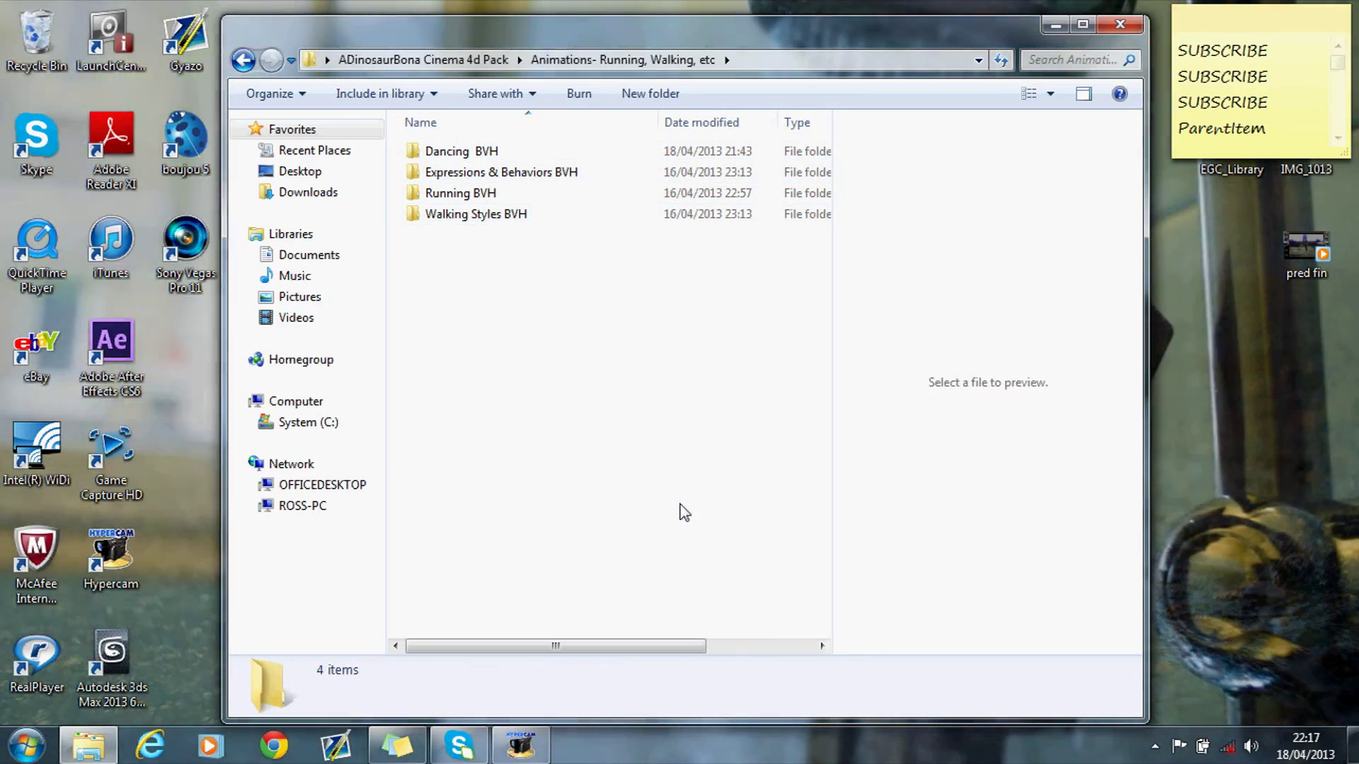